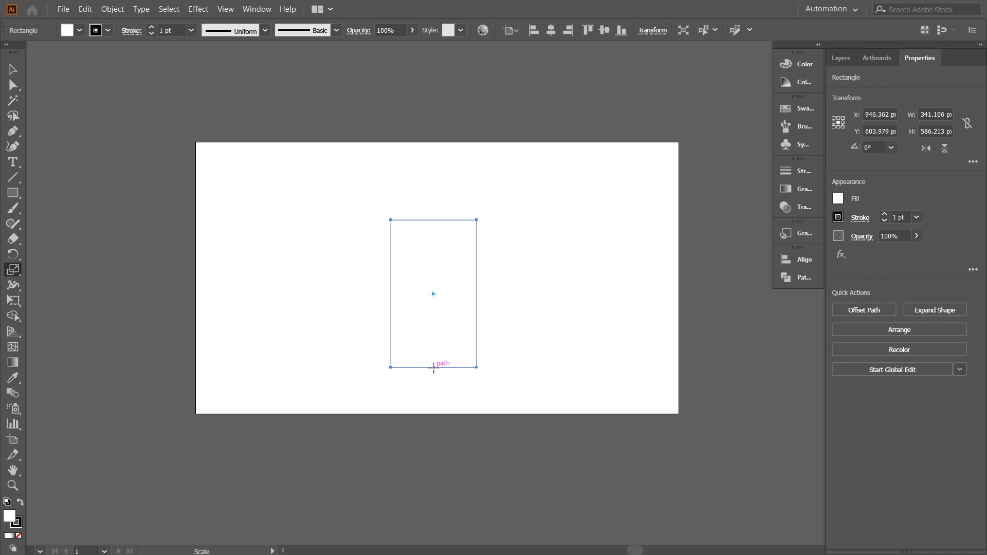
Step: Taper the rectangle into a cup body by scaling its two bottom anchor points inward about the bottom centre
drag(476, 366, 468, 368)
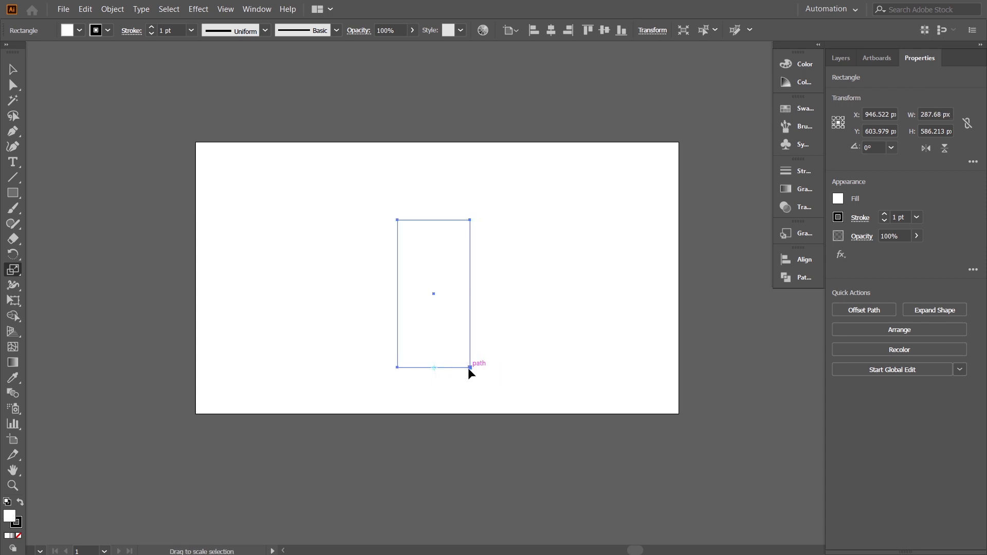
key(a)
drag(358, 348, 524, 398)
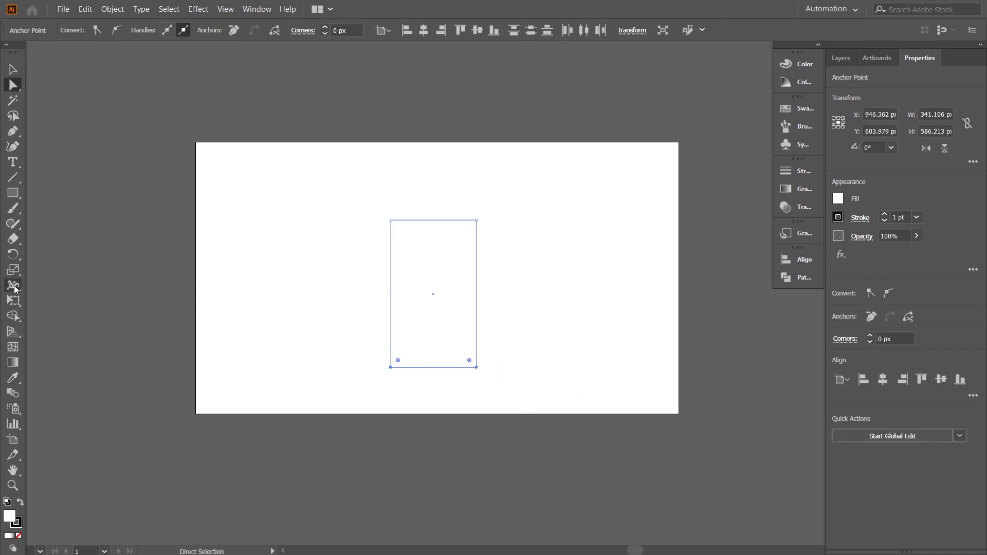
key(s)
drag(476, 368, 467, 366)
Step: Shorten the cup body to about 532 px high by lowering its top edge
key(v)
key(ctrl+equal)
drag(465, 103, 467, 172)
click(603, 264)
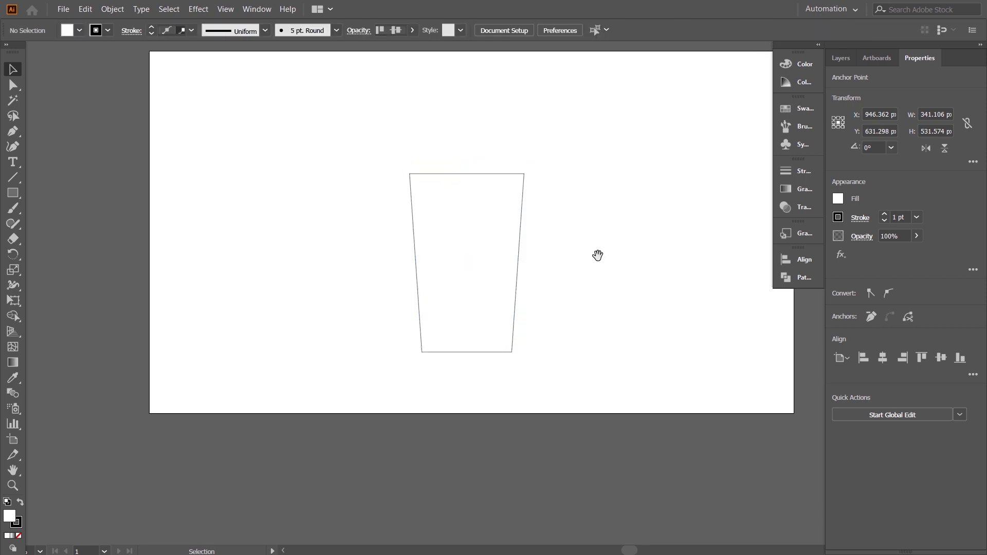
scroll(603, 264, up, 2)
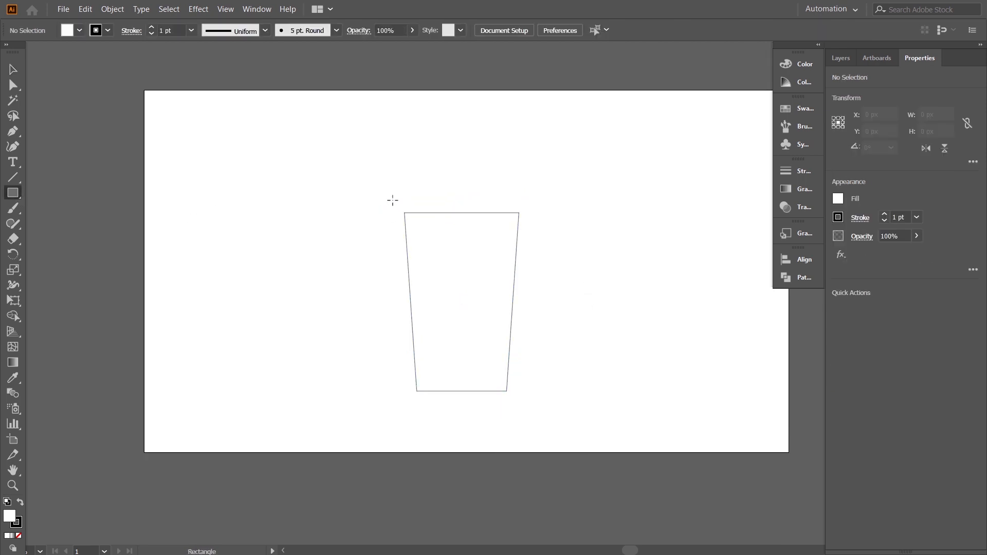
Step: Draw a wide rim rectangle across the cup's top edge and a narrower lid rectangle, about 341 by 64 px, overlapping above it
drag(441, 221, 528, 223)
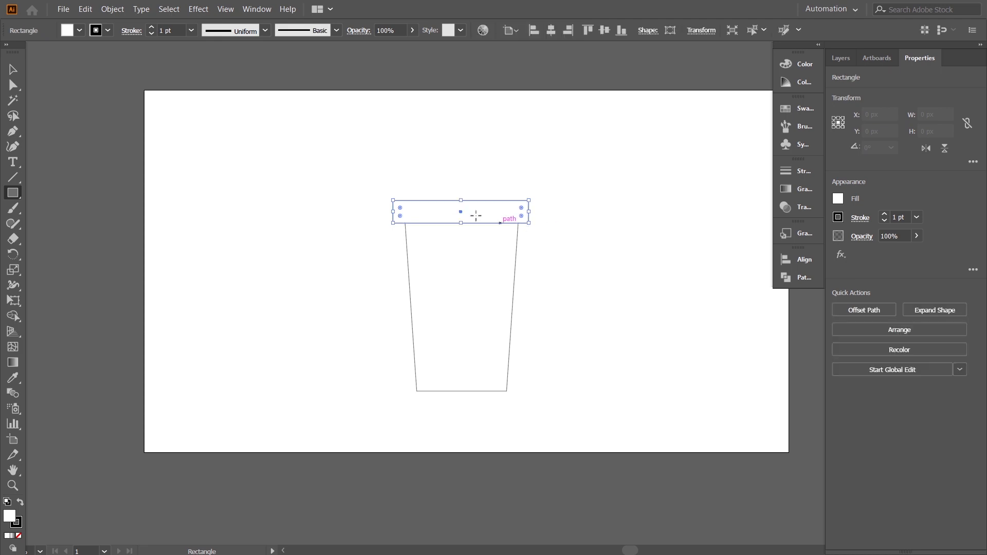
mouse_move(406, 186)
mouse_down()
mouse_move(486, 213)
mouse_move(519, 208)
mouse_up()
key(v)
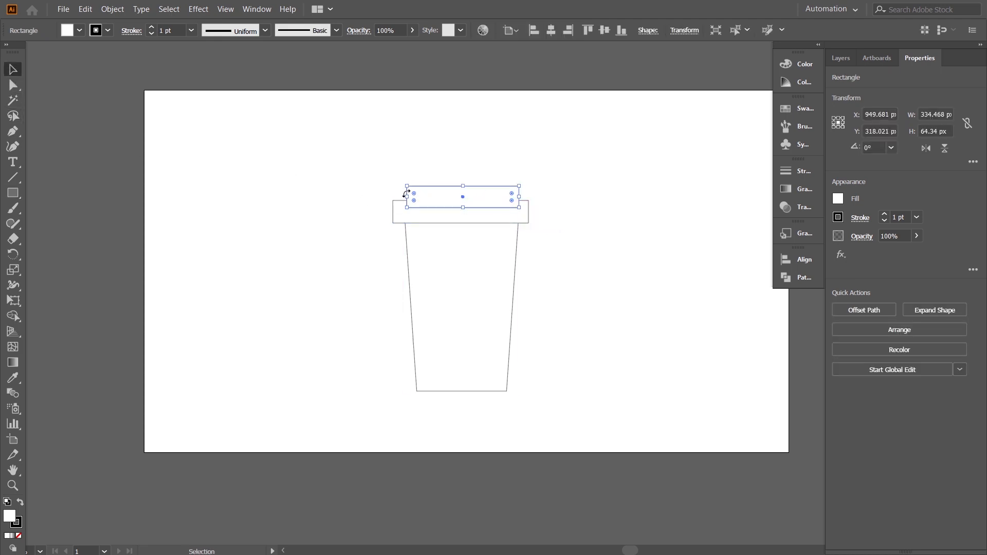
drag(407, 198, 405, 198)
click(544, 243)
key(ctrl+equal)
drag(600, 269, 551, 268)
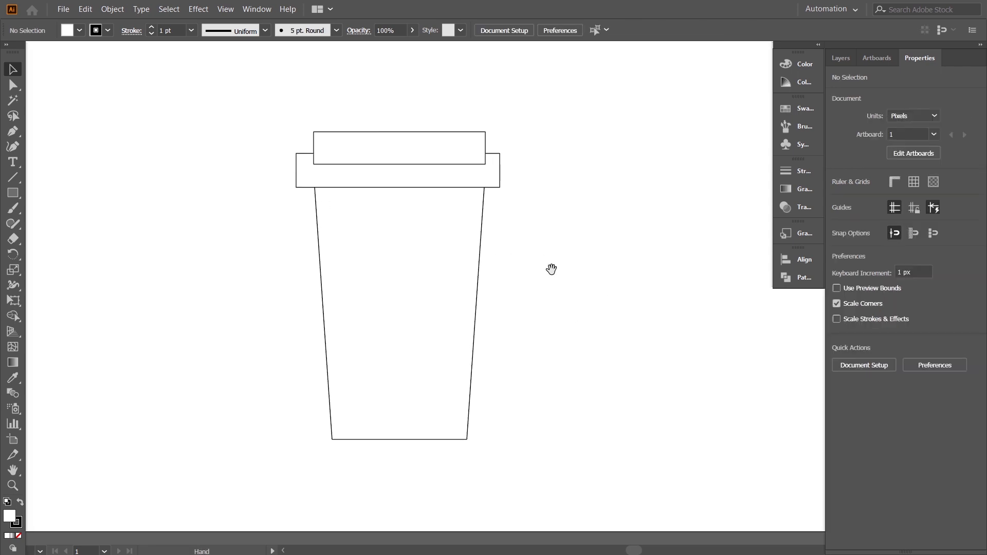
Step: Bring the rim rectangle to the front and align all three cup shapes to their horizontal centre
click(461, 180)
key(ctrl+shift+bracketright)
drag(278, 121, 501, 419)
click(551, 30)
click(627, 240)
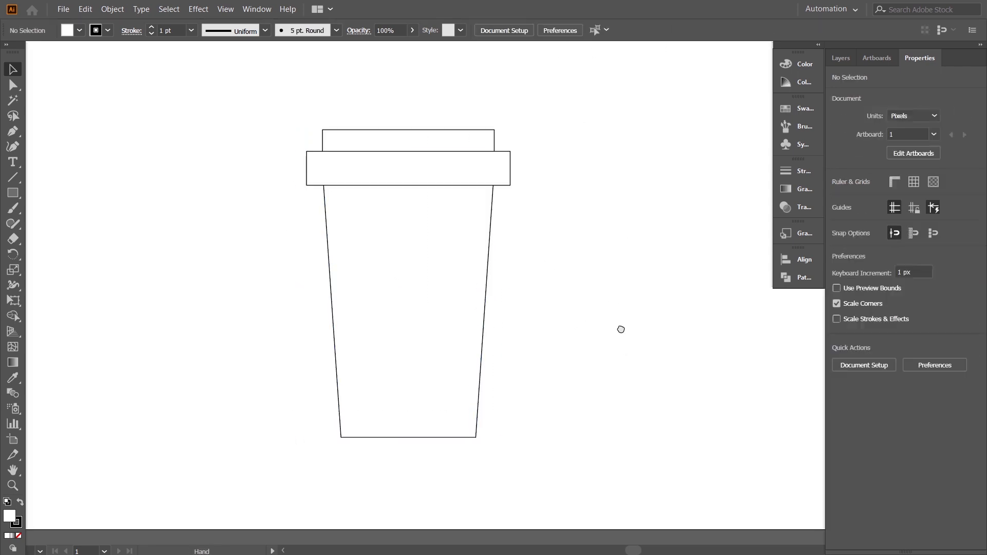
scroll(619, 328, down, 2)
Step: Widen the rim rectangle slightly on both sides and round its corners
click(514, 130)
alt+drag(518, 116, 522, 117)
click(594, 176)
drag(595, 177, 600, 195)
click(524, 140)
click(551, 140)
click(502, 140)
drag(517, 123, 510, 124)
click(601, 214)
drag(602, 216, 610, 229)
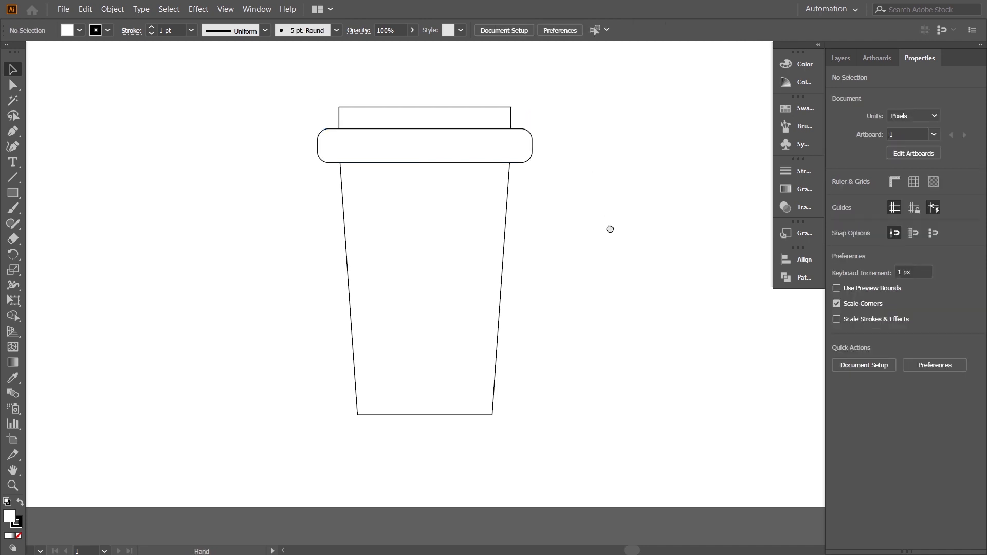
Step: Round the top corners of the upper lid section and the bottom corners of the cup body
click(15, 82)
drag(315, 93, 496, 123)
click(614, 202)
scroll(316, 369, down, 1)
drag(586, 425, 586, 425)
drag(484, 377, 551, 392)
click(607, 375)
drag(623, 411, 618, 397)
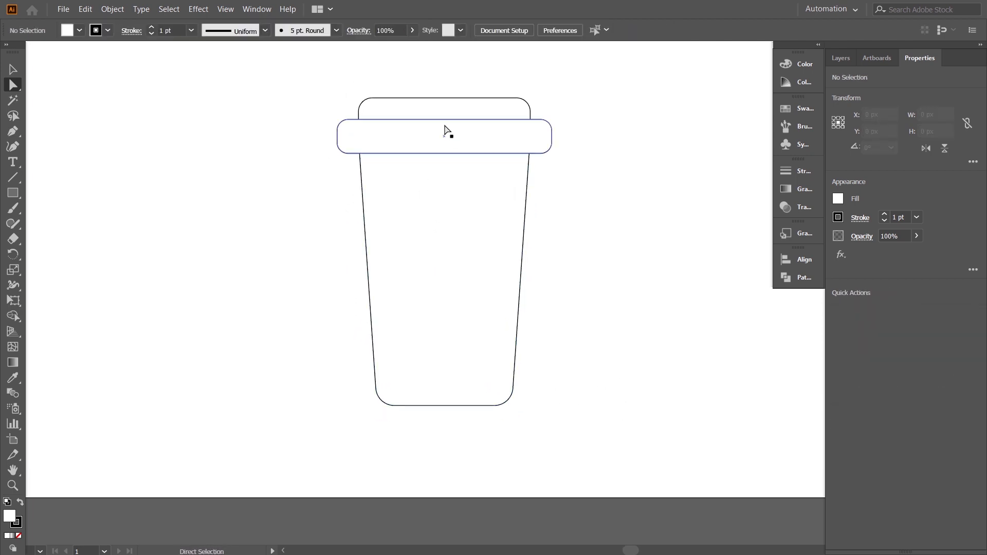
Step: Reduce the rim's height to about 46 px and lower the upper lid section onto it
click(446, 126)
click(13, 69)
drag(445, 120, 444, 130)
click(606, 183)
drag(602, 180, 605, 158)
click(457, 93)
drag(447, 95, 447, 110)
click(612, 254)
drag(615, 265, 637, 300)
Step: Narrow the lid rim to about 410 px wide, keeping it centred on the cup
click(498, 386)
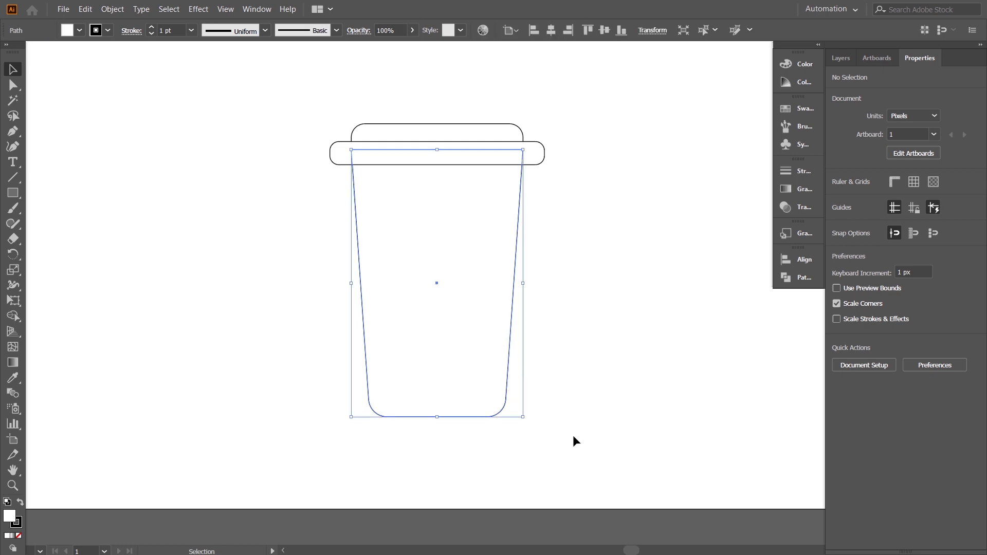
click(567, 427)
scroll(591, 417, down, 1)
click(542, 124)
drag(546, 125, 544, 125)
click(595, 147)
drag(595, 178, 594, 214)
drag(609, 359, 605, 339)
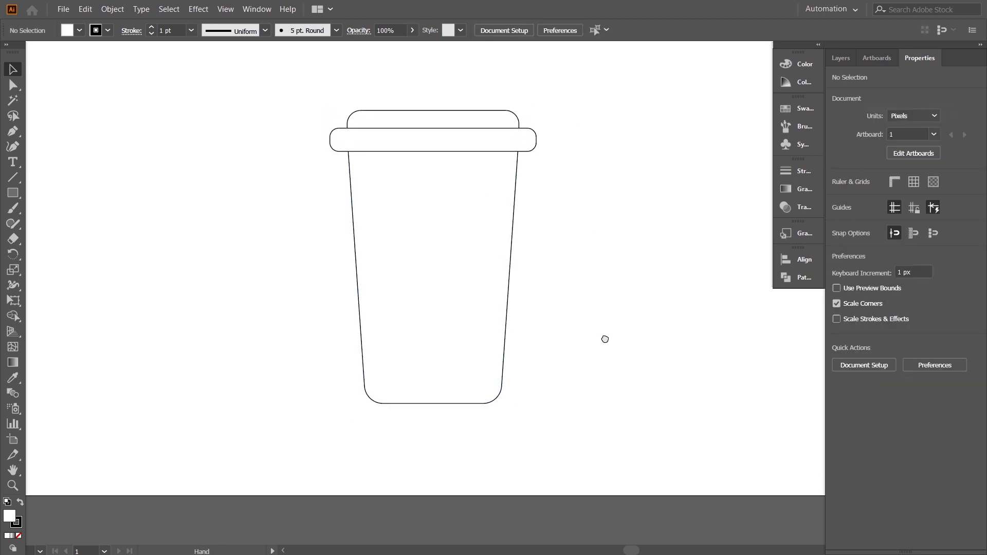
Step: Give the upper lid section a 5 pt, very dark brown stroke
double_click(18, 524)
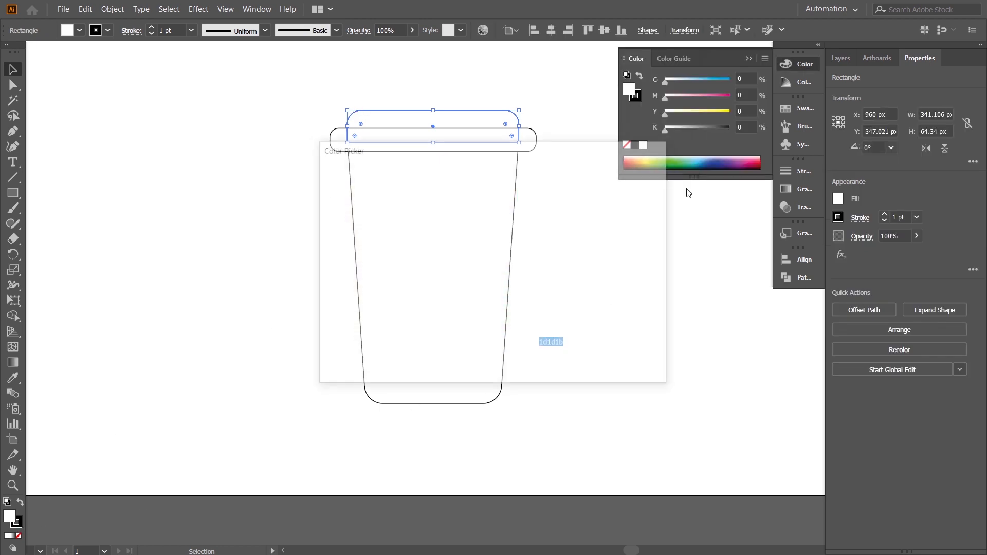
drag(506, 326, 515, 345)
click(483, 322)
click(630, 190)
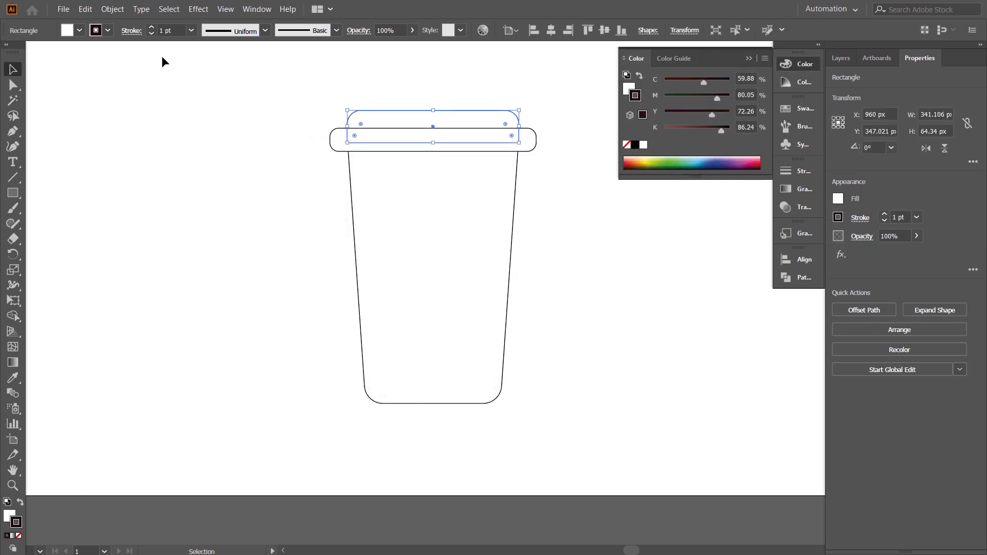
Step: Copy the upper lid section's stroke style to the rim and the cup body with the Eyedropper
click(525, 151)
click(14, 380)
click(452, 110)
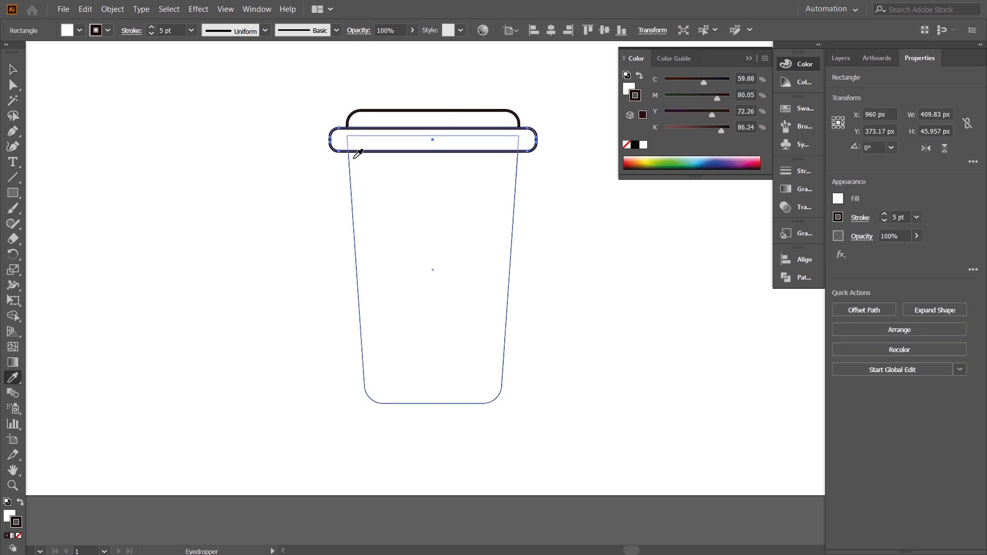
click(11, 69)
click(510, 253)
click(13, 380)
click(410, 129)
click(13, 70)
click(563, 275)
drag(613, 323, 607, 311)
Step: Raise the cup body's bottom edge to make the body about 487 px high
scroll(567, 269, up, 3)
click(448, 441)
drag(431, 441, 432, 421)
click(546, 405)
scroll(519, 381, down, 4)
Step: Narrow the cup body's base further by scaling its bottom anchor points inward about the bottom centre
click(416, 357)
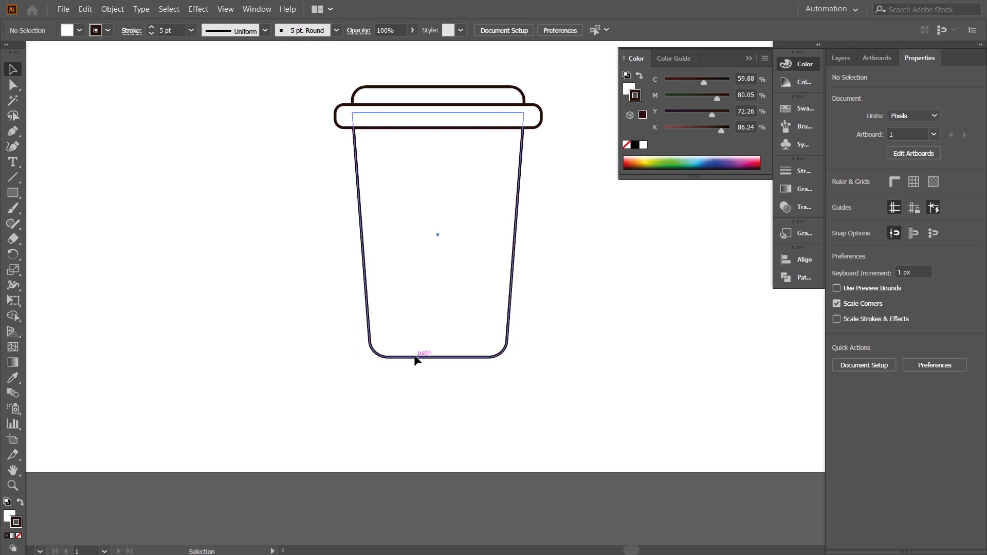
click(14, 269)
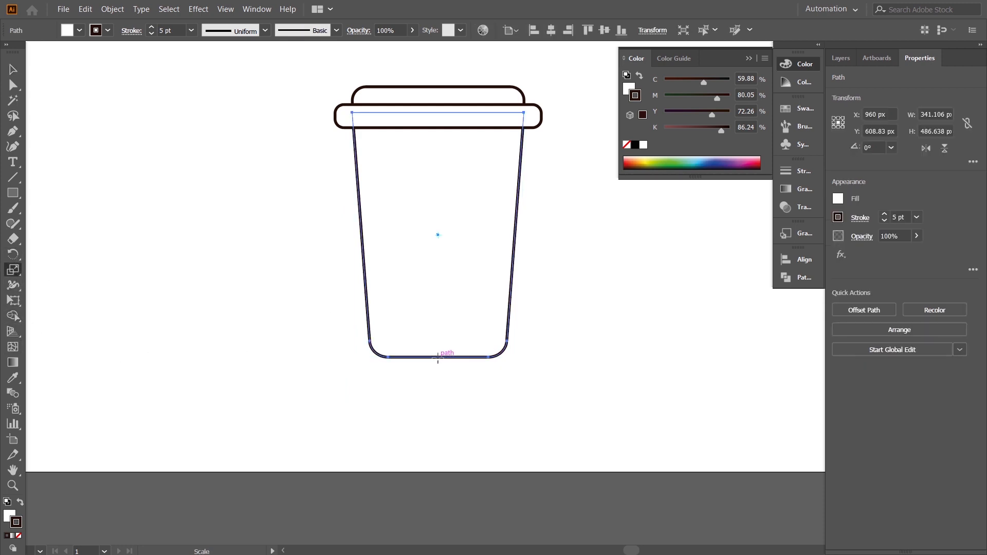
click(12, 85)
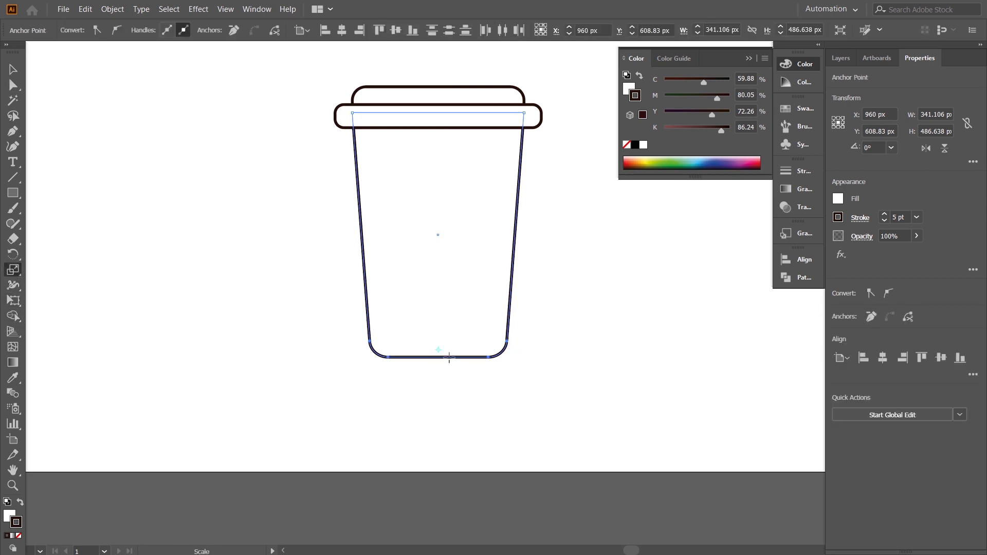
drag(507, 341, 500, 348)
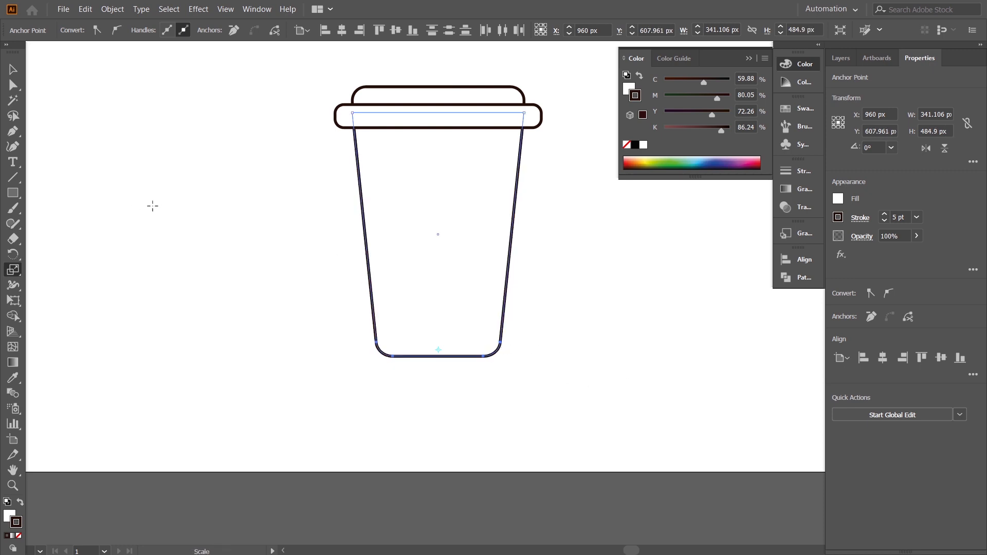
click(13, 69)
click(661, 307)
drag(578, 336, 577, 376)
Step: Draw a sleeve rectangle of about 411 by 240 px across the middle of the cup
click(353, 265)
click(118, 196)
click(13, 192)
drag(339, 219, 545, 340)
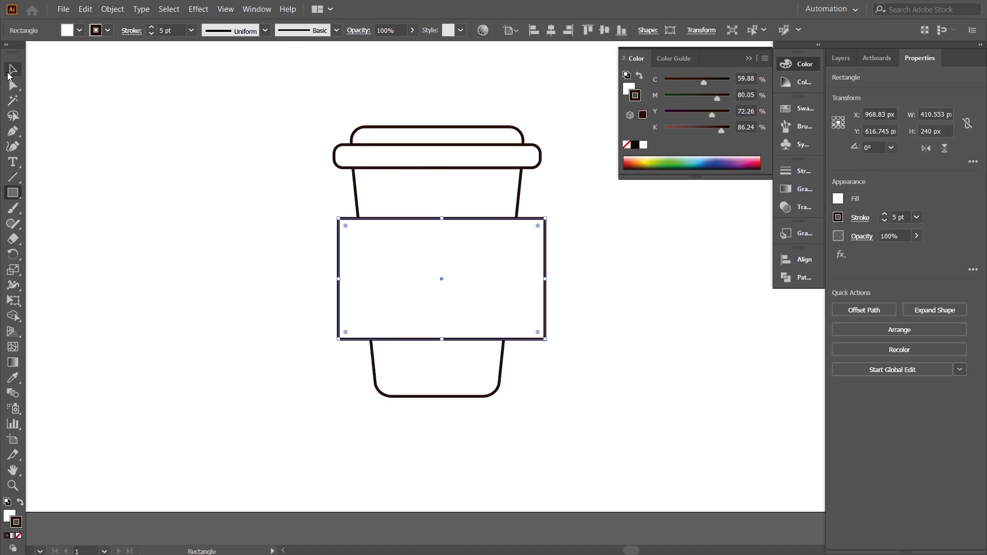
Step: Move the sleeve rectangle up slightly and adjust its top and bottom edges to cover more of the cup's height
click(12, 70)
drag(467, 280, 466, 271)
drag(440, 331, 442, 353)
drag(435, 207, 435, 210)
click(579, 286)
Step: Shorten the cup body slightly by raising its bottom edge below the sleeve
click(465, 383)
drag(437, 397, 438, 385)
click(542, 412)
drag(543, 412, 550, 432)
Step: Align the sleeve rectangle, lid parts and cup body to their horizontal centre
drag(515, 343, 525, 342)
drag(260, 125, 553, 398)
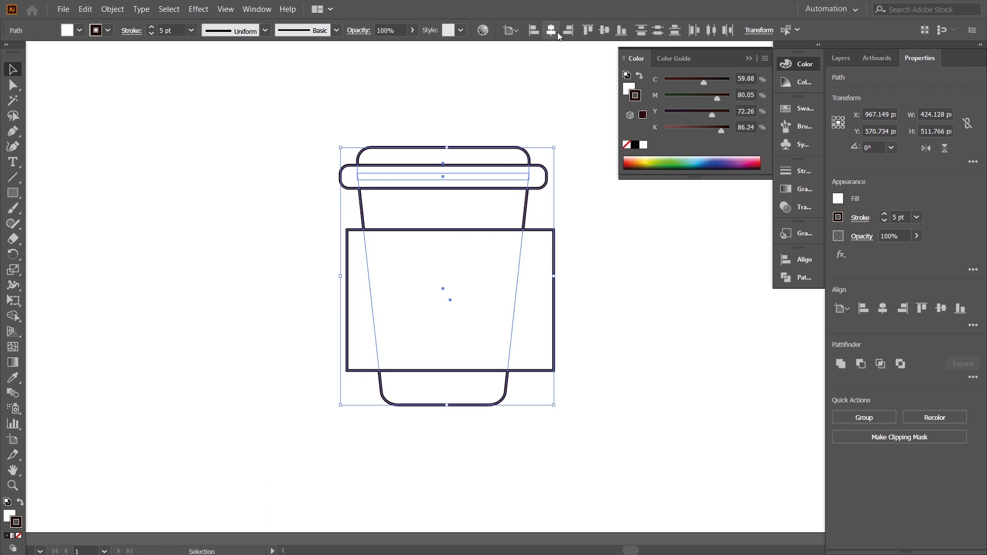
click(557, 31)
click(640, 377)
Step: Trim away the parts of the sleeve rectangle outside the cup body with Shape Builder
click(501, 316)
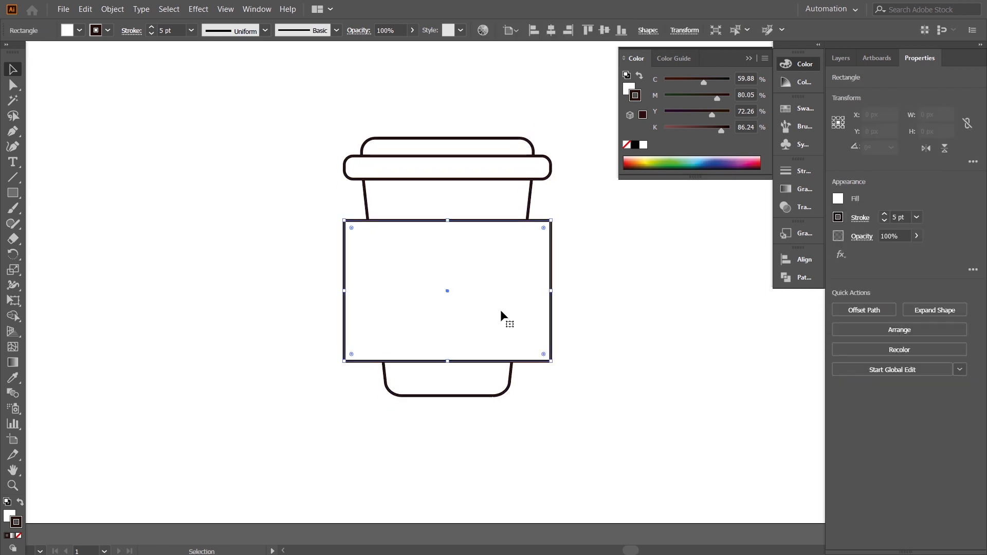
click(396, 211)
click(15, 315)
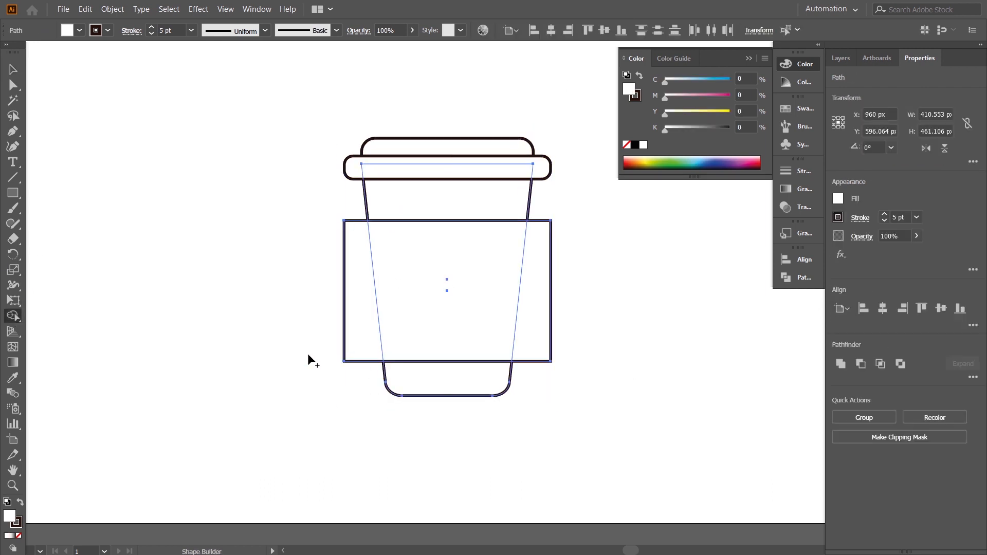
alt+click(360, 350)
mouse_move(598, 331)
mouse_down()
mouse_move(538, 334)
mouse_move(535, 372)
mouse_up()
Step: Enlarge the trimmed sleeve from its centre to about 341 by 302 px
click(12, 69)
click(512, 361)
key(ctrl+shift+a)
click(533, 216)
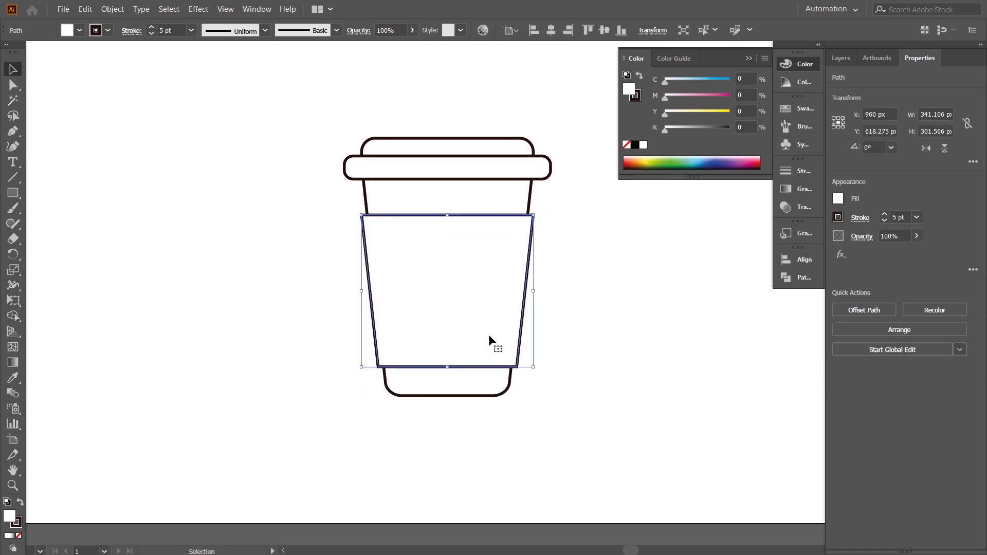
Step: Slightly round all four corners of the sleeve
click(14, 87)
click(566, 272)
click(533, 216)
drag(368, 223, 366, 219)
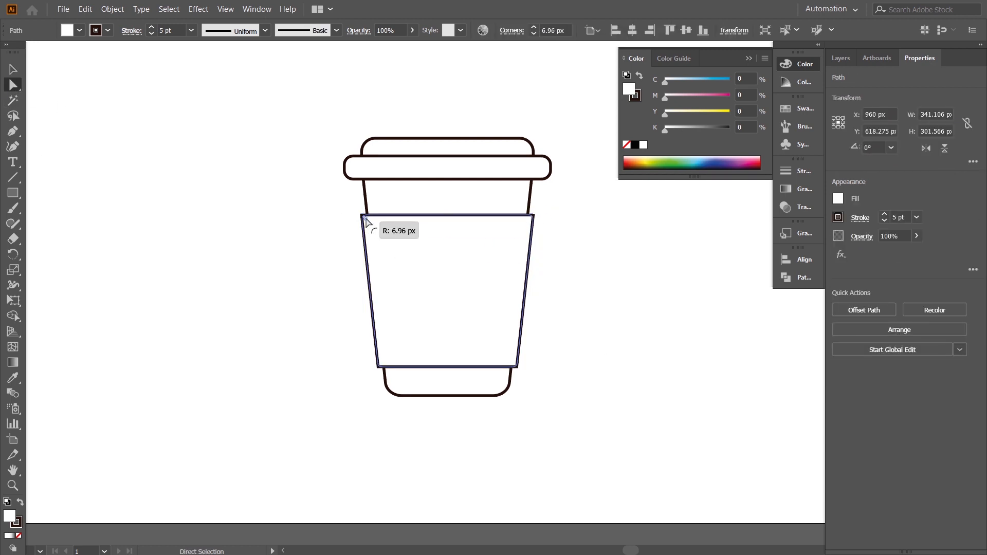
click(565, 275)
drag(586, 314, 584, 352)
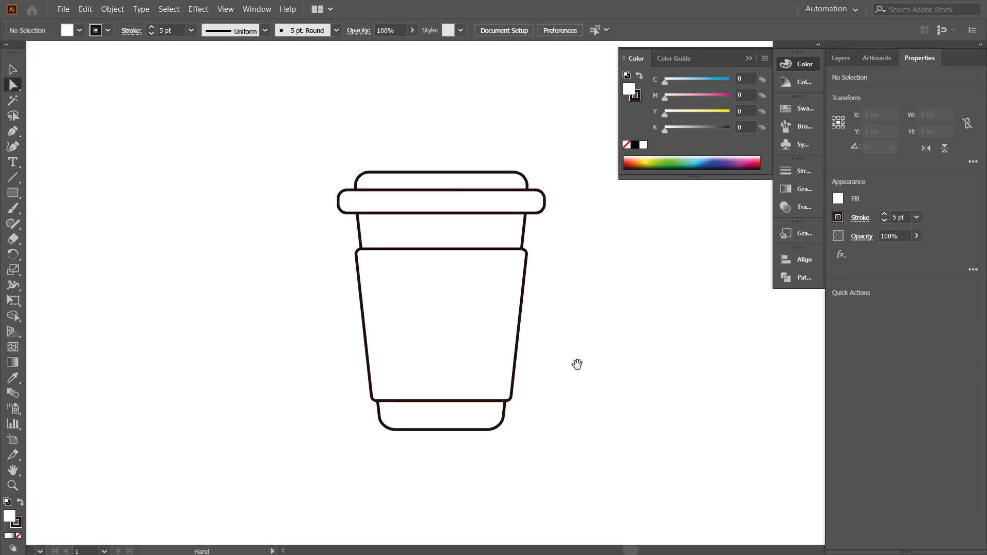
Step: Select the whole cup and align all its parts to the horizontal centre
drag(557, 437, 554, 414)
click(14, 69)
drag(186, 115, 562, 439)
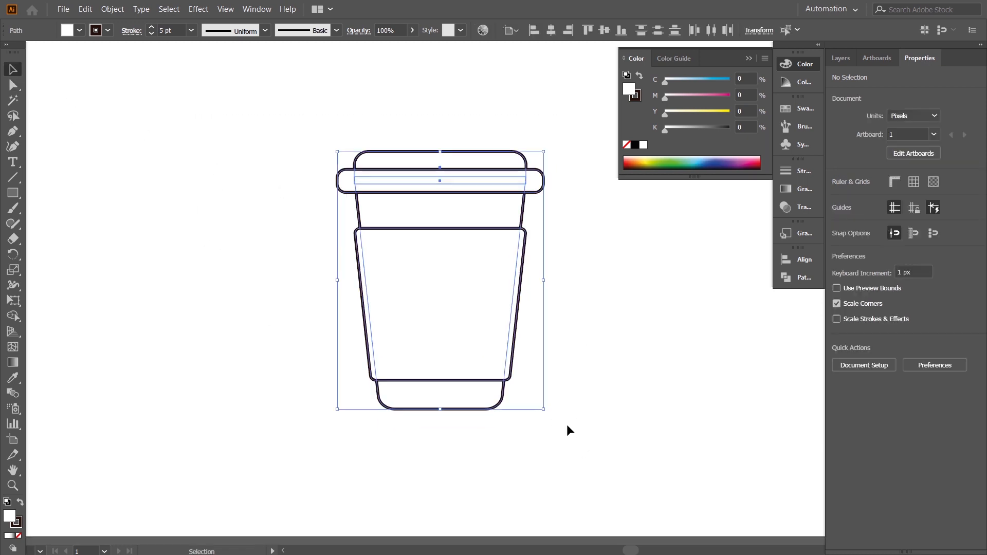
click(551, 31)
click(649, 335)
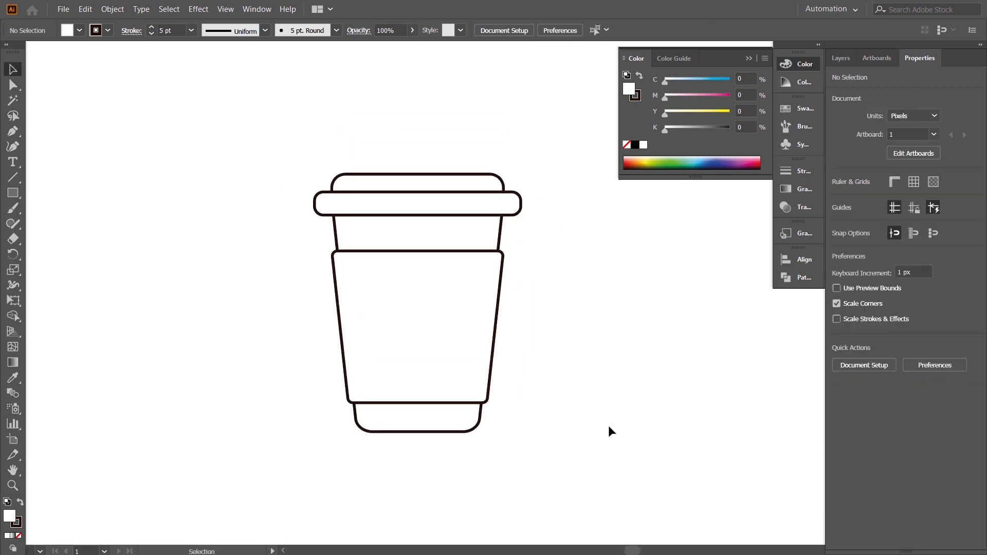
Step: Group all the parts of the cup
key(ctrl+minus)
key(ctrl+plus)
drag(572, 381, 514, 329)
key(ctrl+minus)
key(ctrl+minus)
key(ctrl+minus)
key(ctrl+plus)
key(ctrl+plus)
drag(542, 273, 533, 309)
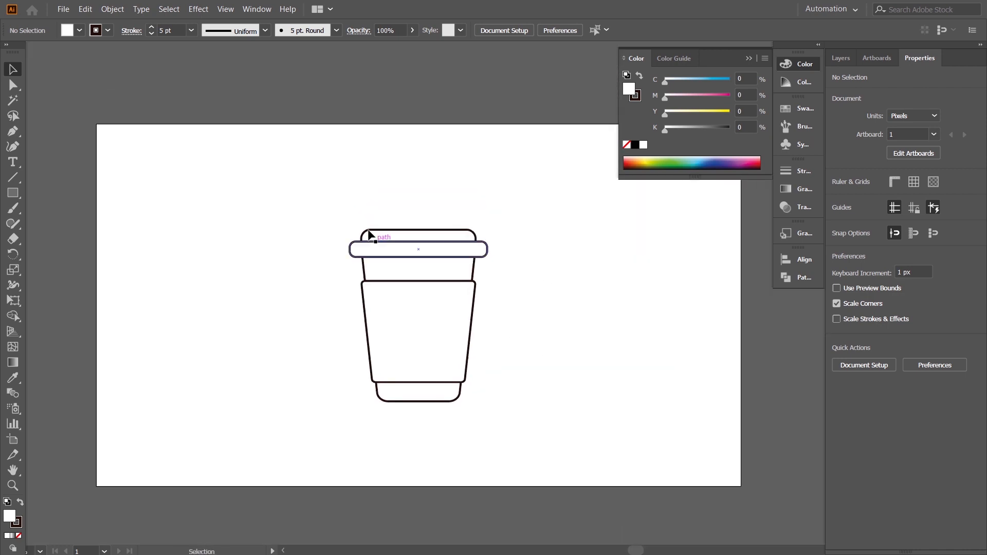
drag(314, 192, 516, 410)
key(ctrl+g)
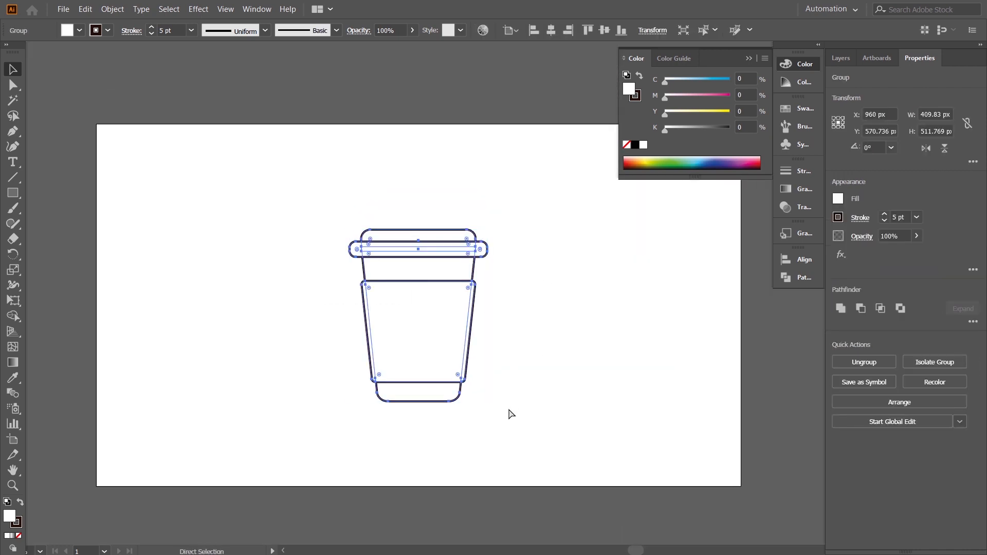
Step: Duplicate Layer 1 and lock the original layer
click(841, 58)
click(874, 78)
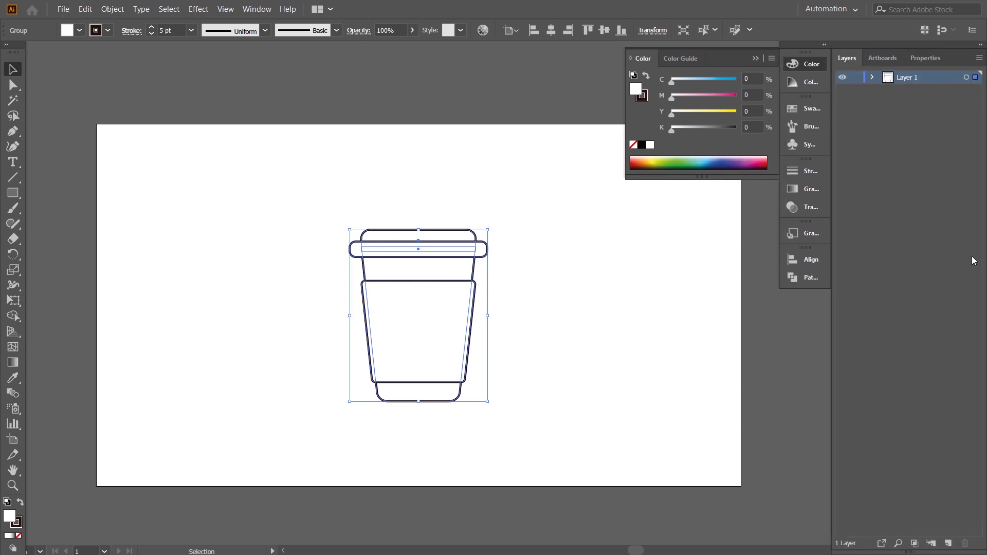
drag(928, 83, 949, 543)
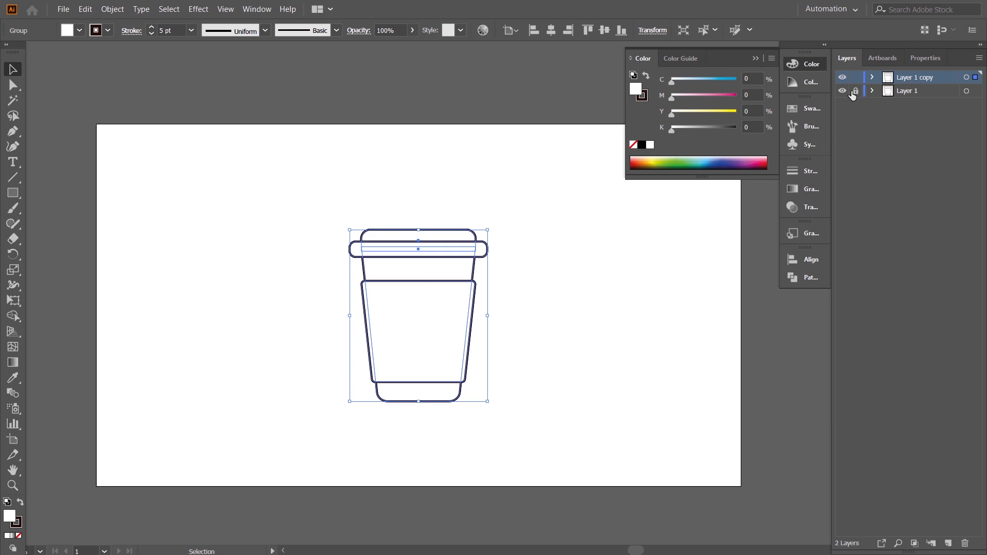
drag(413, 335, 499, 428)
click(601, 314)
Step: Merge the overlapping regions inside the copied cup's rim and sleeve into single shapes with Shape Builder
click(396, 237)
key(ctrl+equal)
key(ctrl+equal)
drag(699, 326, 651, 325)
click(12, 315)
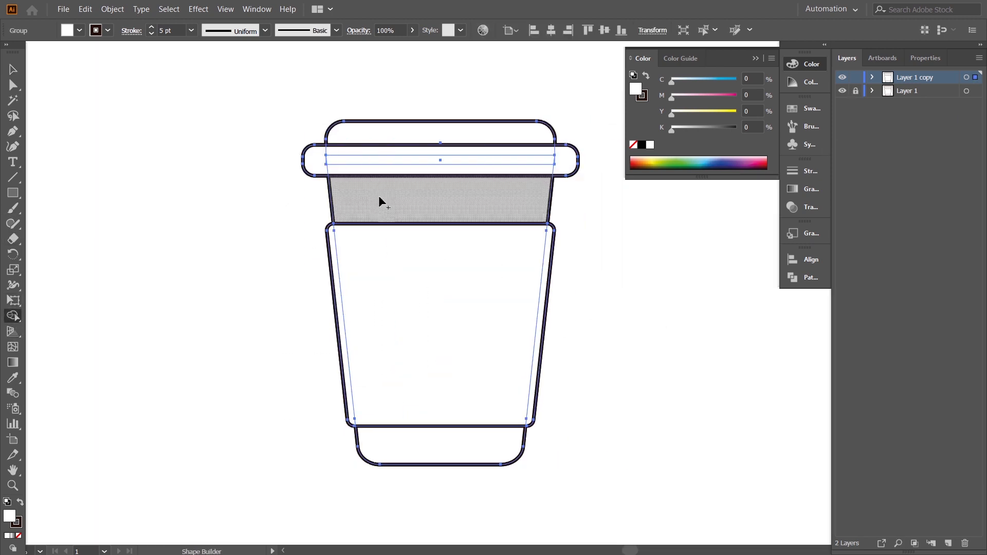
mouse_move(319, 160)
mouse_down()
mouse_move(751, 165)
mouse_move(719, 169)
mouse_up()
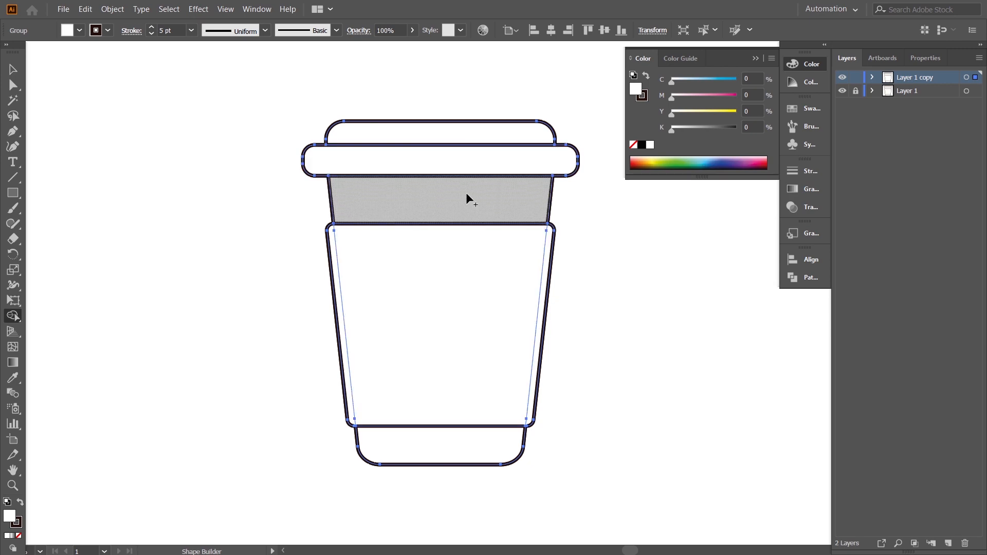
mouse_move(341, 308)
mouse_down()
mouse_move(512, 317)
mouse_move(545, 336)
mouse_up()
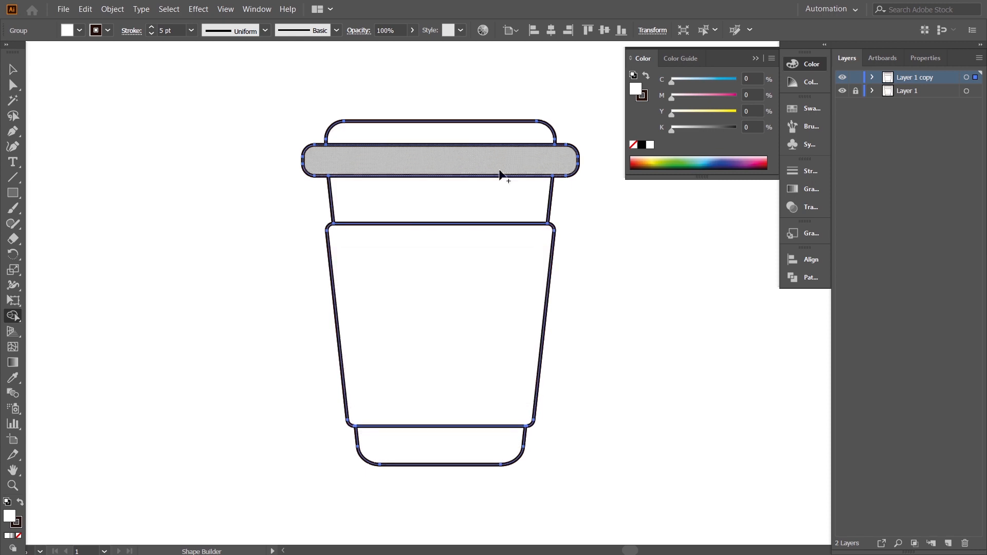
Step: Remove the fill from the copied cup, then lock Layer 1 copy and unlock Layer 1
key(v)
click(19, 536)
click(151, 443)
drag(478, 439, 432, 411)
click(856, 77)
click(856, 91)
key(ctrl+minus)
drag(589, 320, 571, 331)
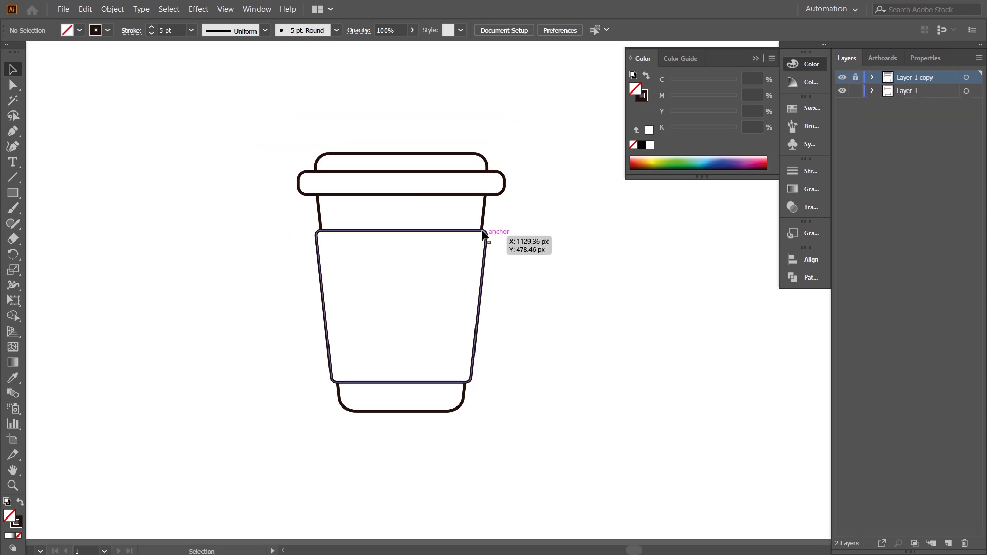
Step: Fill the whole cup group on Layer 1 with a light grey swatch
click(486, 239)
right_click(467, 230)
click(670, 242)
click(486, 216)
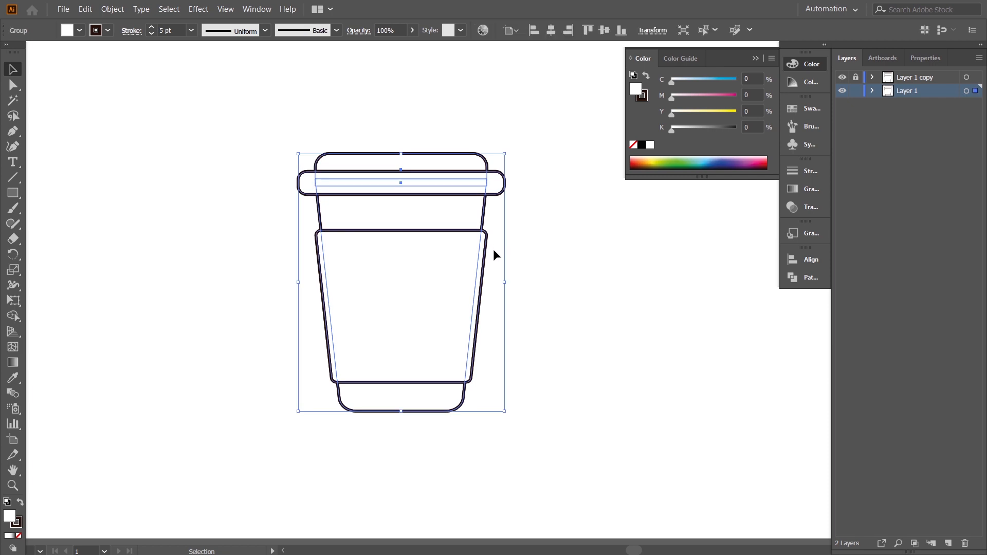
click(802, 112)
click(723, 181)
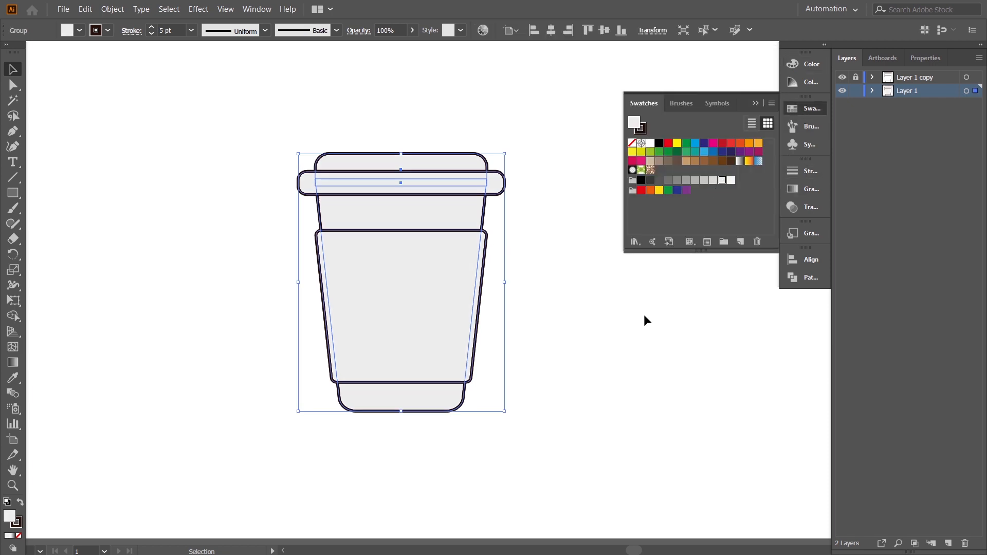
Step: Ungroup the cup's parts on Layer 1
click(631, 384)
right_click(435, 186)
click(470, 277)
click(578, 299)
Step: Fill the lid's rim with a dark grey swatch
click(501, 179)
click(650, 181)
click(561, 259)
drag(559, 260, 557, 269)
Step: Fill the sleeve and the top part of the lid with the same light brown swatch
click(470, 169)
click(417, 275)
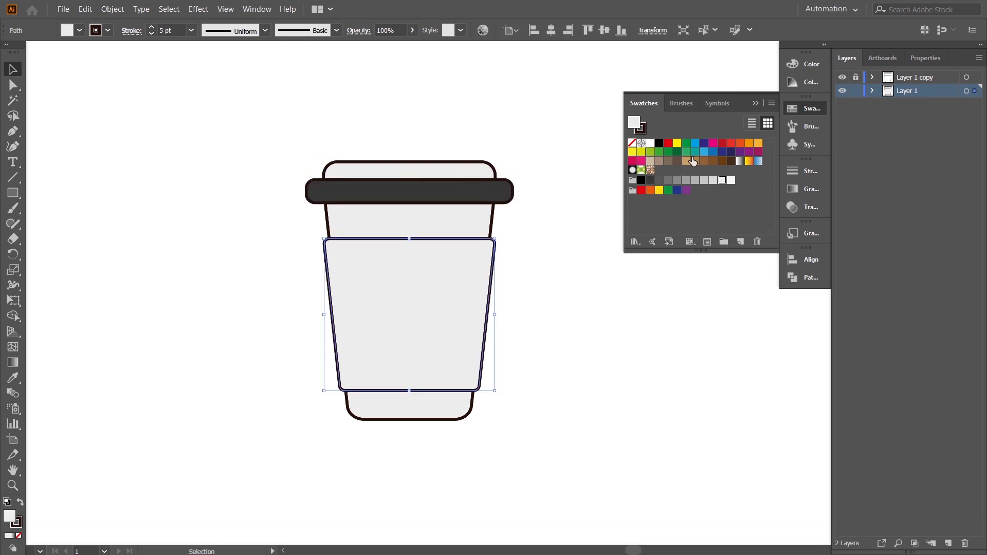
click(686, 162)
click(579, 348)
mouse_move(580, 348)
mouse_down()
mouse_move(583, 360)
mouse_move(597, 352)
mouse_up()
click(467, 183)
click(687, 162)
click(557, 360)
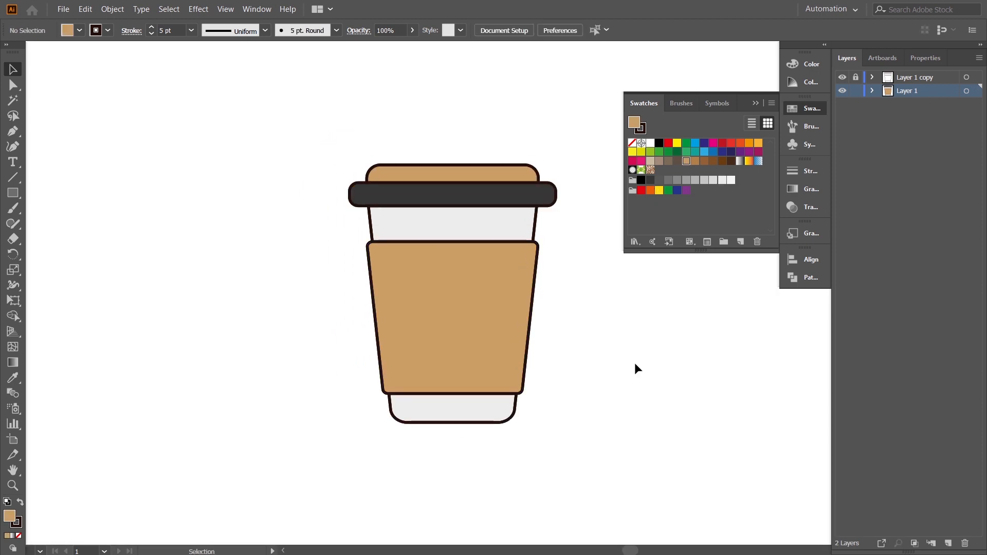
drag(637, 419, 628, 420)
Step: Try a lighter tan fill on the lid top and sleeve, and undo both colour changes
click(461, 176)
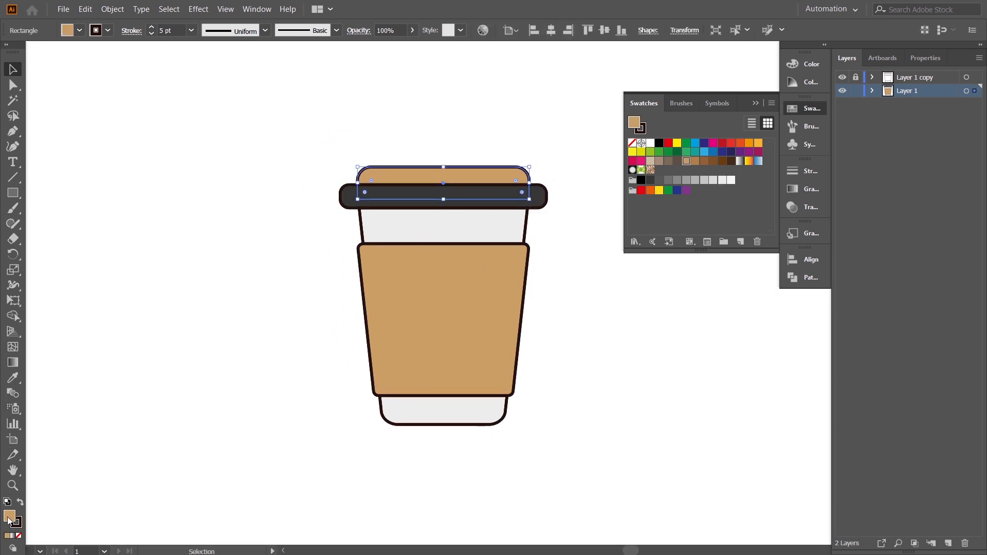
double_click(8, 518)
click(390, 207)
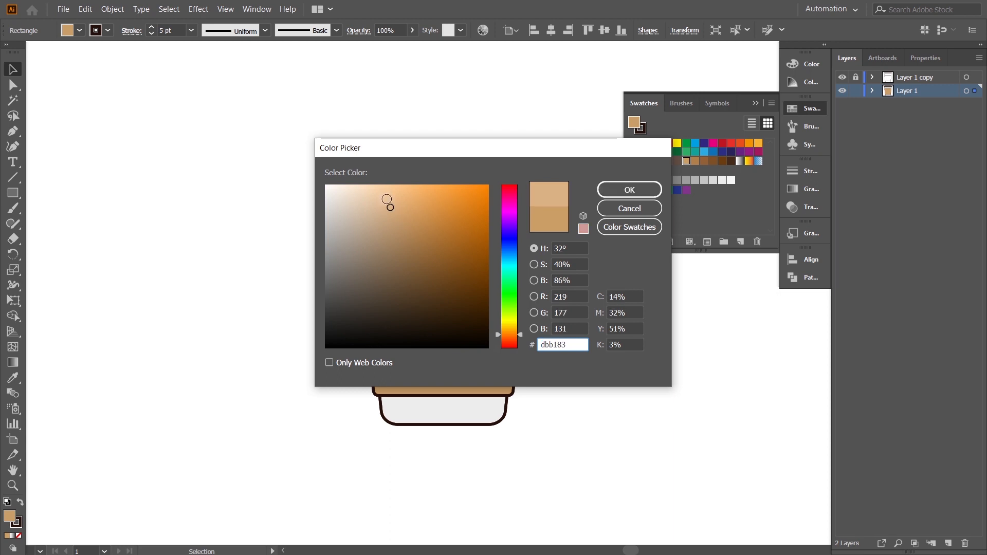
click(629, 190)
click(463, 354)
key(i)
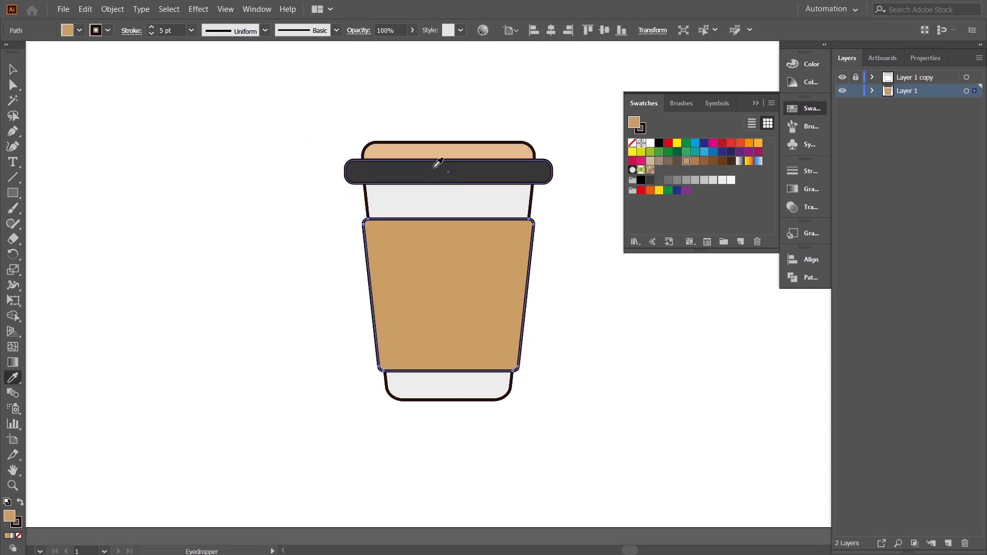
click(452, 150)
key(ctrl+z)
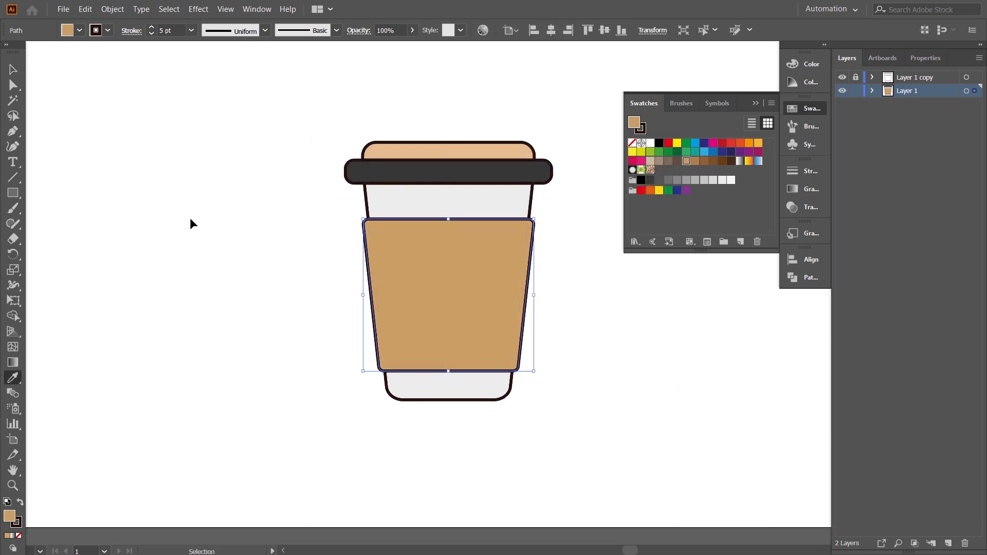
key(ctrl+z)
key(v)
click(293, 232)
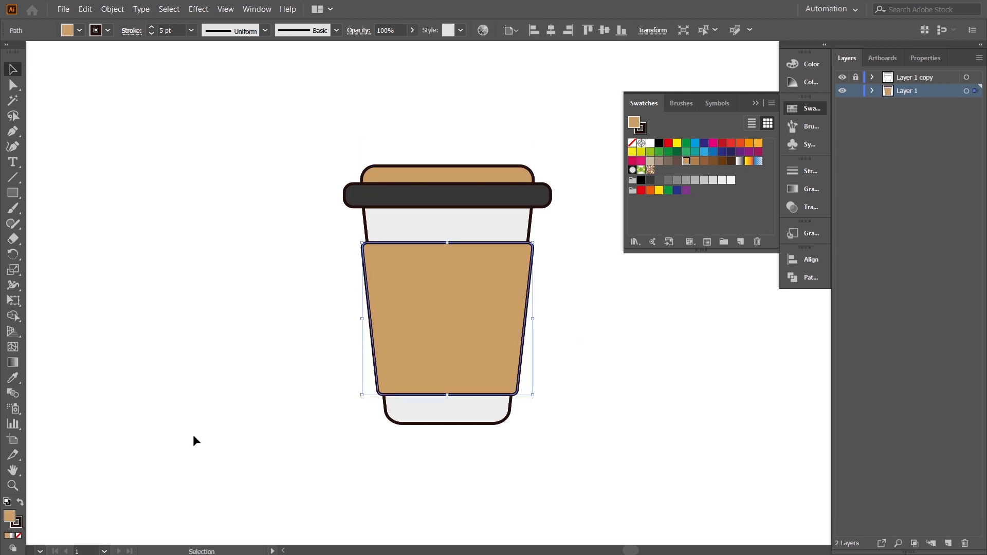
drag(620, 428, 637, 464)
click(489, 238)
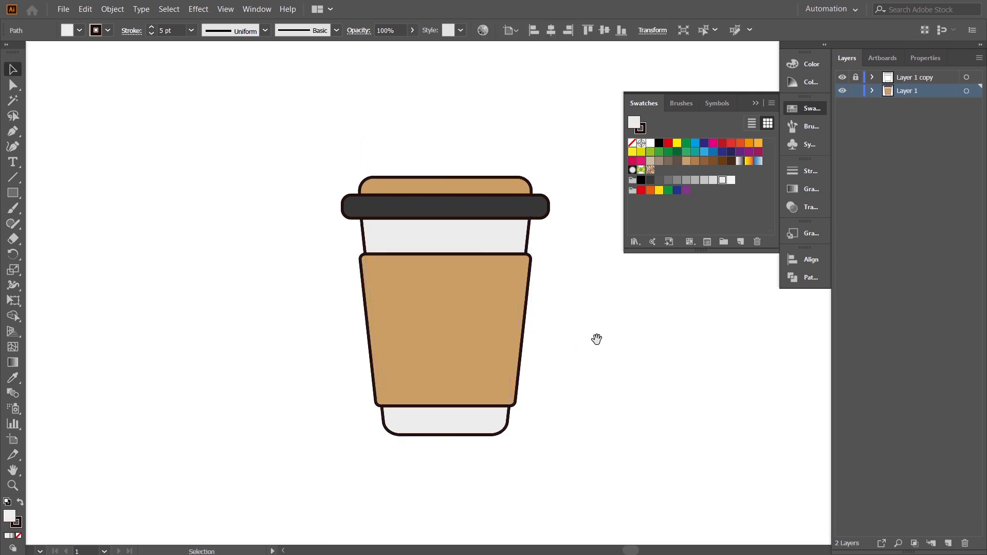
click(596, 339)
key(ctrl+minus)
key(ctrl+minus)
key(ctrl+plus)
key(ctrl+plus)
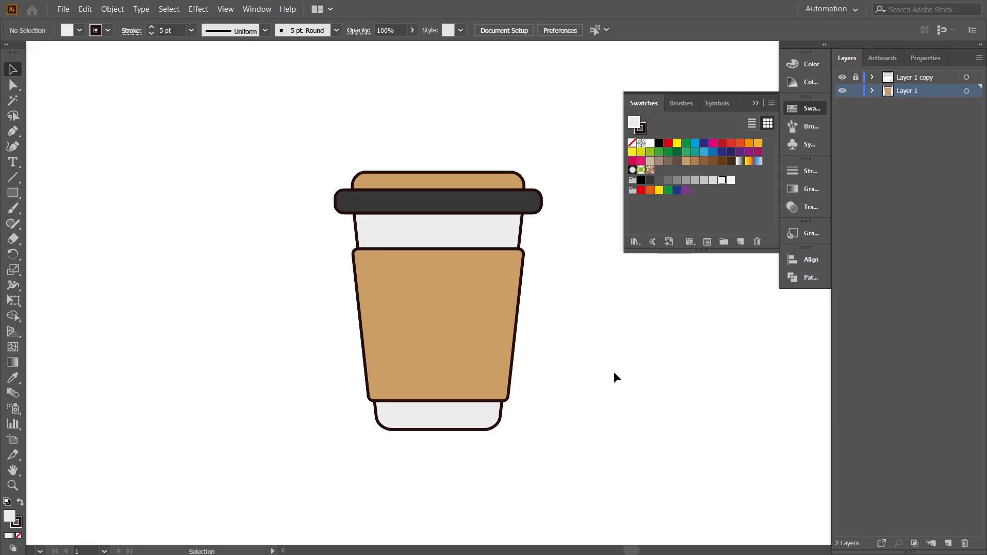
Step: Copy the lid top, paste duplicates in place, and offset one slightly down and to the right of the other
click(434, 222)
click(468, 178)
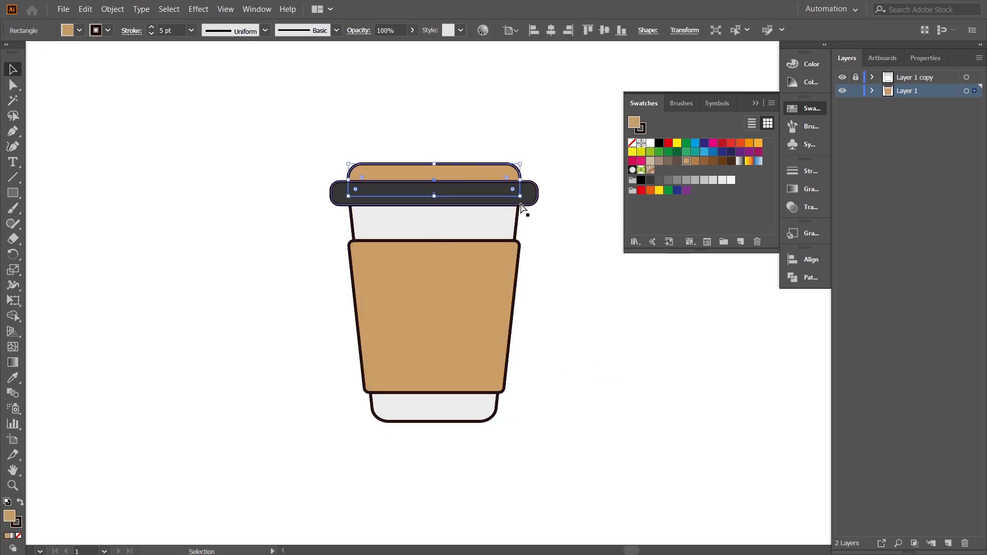
key(ctrl+plus)
key(ctrl+plus)
click(85, 8)
click(114, 63)
click(85, 8)
click(123, 88)
click(191, 136)
click(316, 197)
click(85, 9)
click(118, 93)
drag(325, 203, 336, 212)
shift+click(263, 207)
Step: Trim the overlapping lid top copies with Shape Builder to leave a thin highlight along the upper and left edges
click(13, 317)
drag(513, 283, 480, 234)
click(14, 71)
click(177, 144)
Step: Fill the lid top's highlight with a lighter tan and remove its stroke
click(260, 210)
double_click(11, 517)
click(392, 206)
click(632, 194)
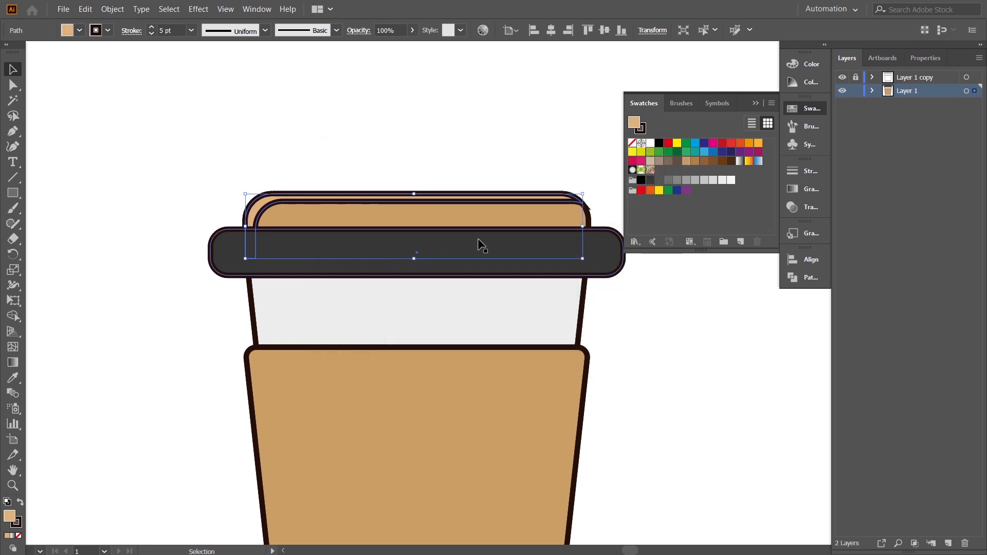
click(19, 536)
click(112, 401)
Step: Remove the stroke from the filled lid top and from the dark rim on Layer 1
drag(579, 462, 556, 414)
click(465, 173)
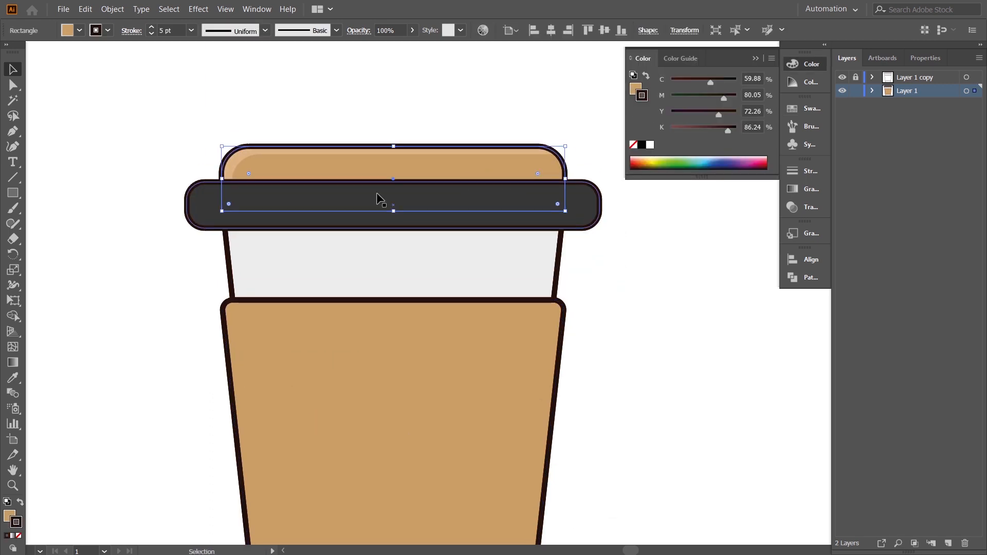
click(19, 536)
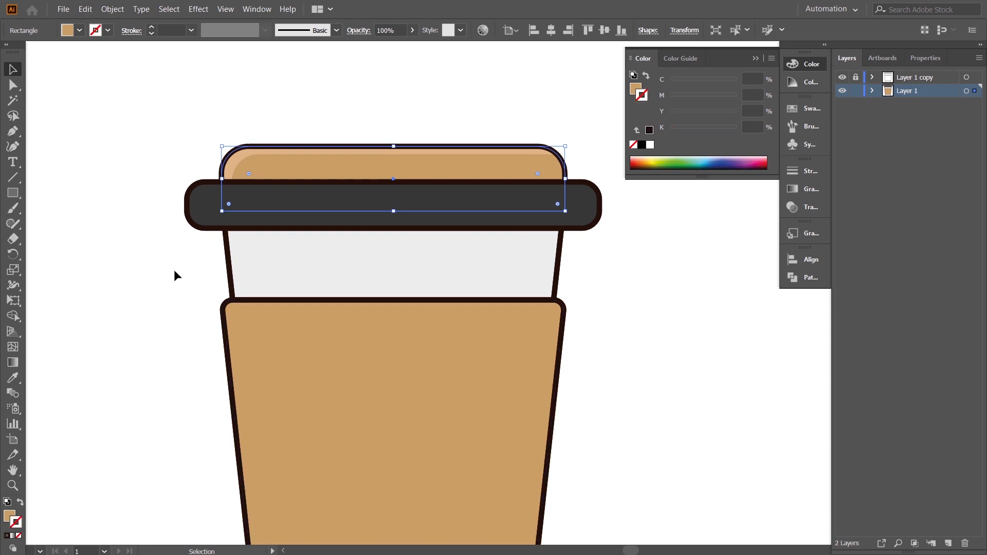
click(151, 139)
drag(517, 455, 540, 484)
click(287, 308)
click(366, 244)
click(18, 536)
Step: Remove the stroke from the cup body and the sleeve on Layer 1
click(366, 283)
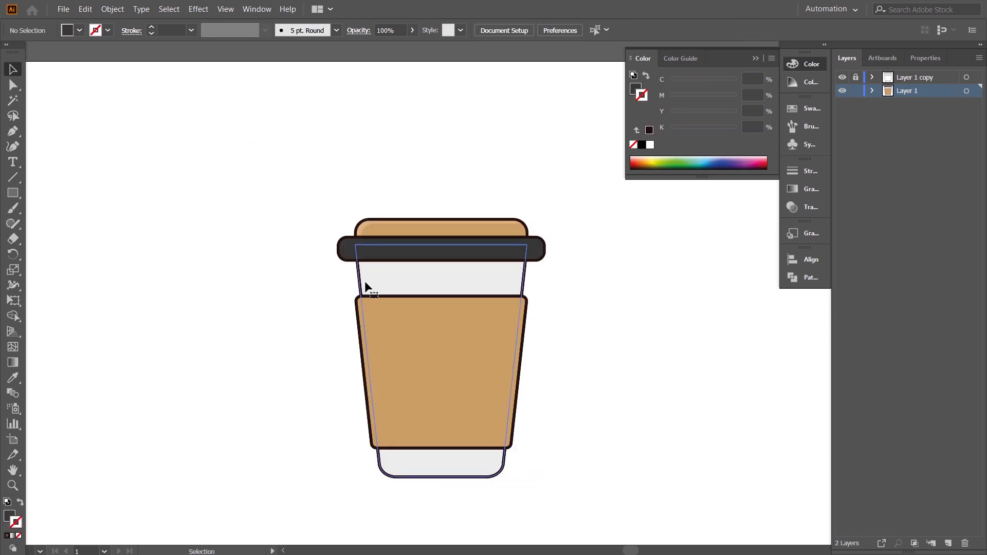
click(19, 536)
click(295, 358)
click(372, 360)
click(20, 535)
click(309, 486)
click(410, 476)
click(316, 405)
drag(319, 403, 311, 430)
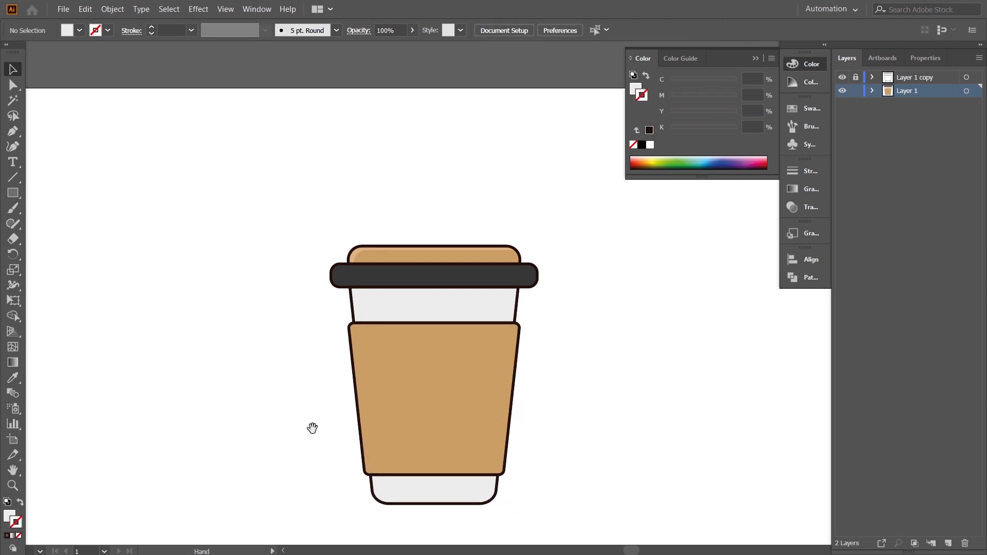
Step: Try placing a duplicate of the lid top's base fill above it, and undo it
key(ctrl+plus)
drag(624, 423, 625, 366)
key(ctrl+plus)
drag(601, 277, 601, 291)
click(456, 150)
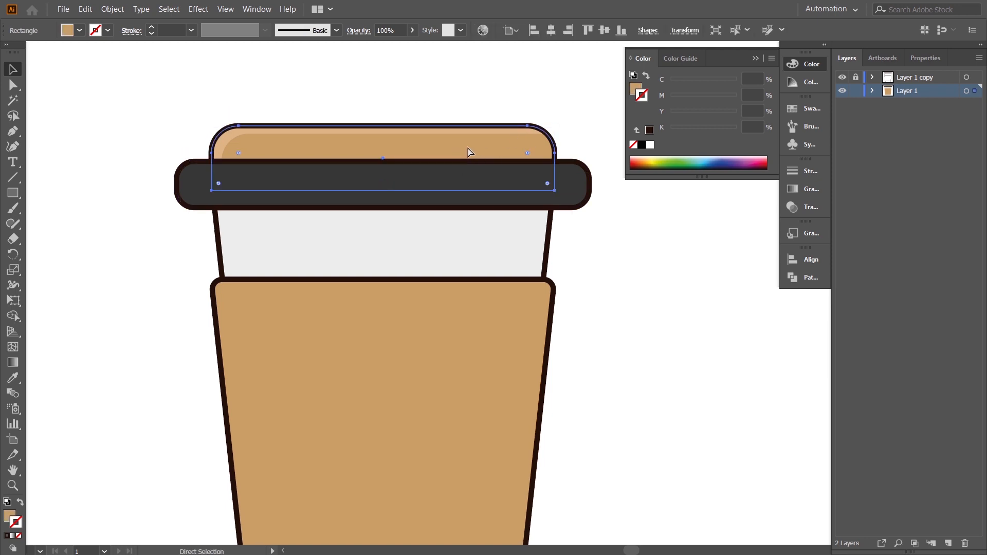
drag(467, 152, 456, 108)
shift+click(486, 160)
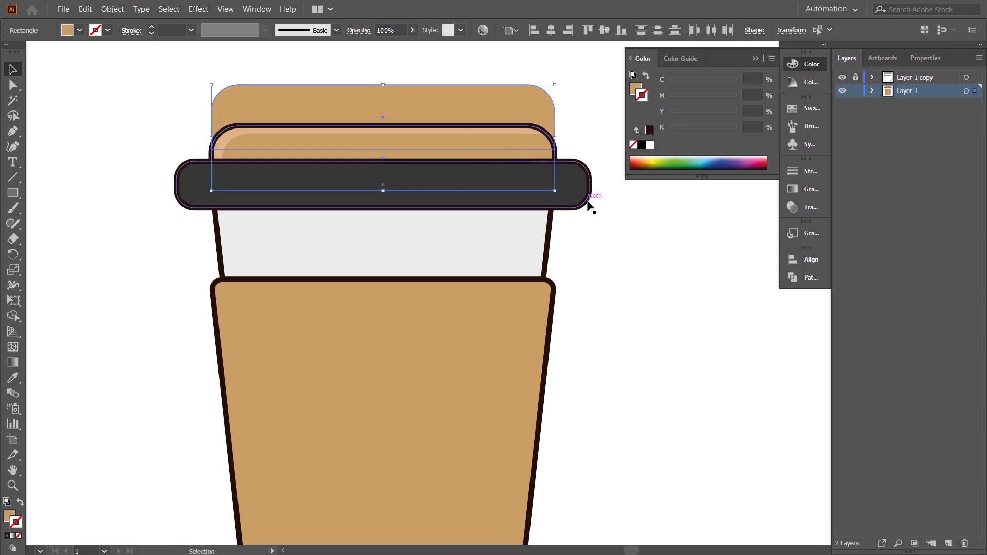
key(ctrl+z)
Step: Shorten the lid top's base fill to end just inside the rim, and place a duplicate of it slightly higher
drag(382, 191, 379, 170)
click(463, 106)
click(479, 153)
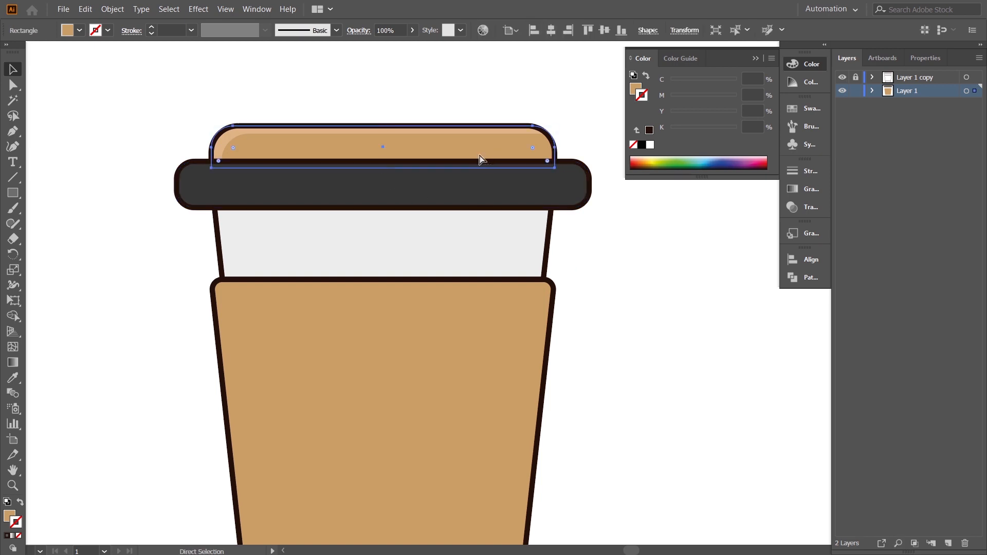
mouse_move(462, 147)
mouse_down()
mouse_move(450, 133)
mouse_move(461, 129)
mouse_up()
Step: Cut the raised duplicate against the base fill with Shape Builder to leave a strip along the lid top's lower edge
shift+click(461, 151)
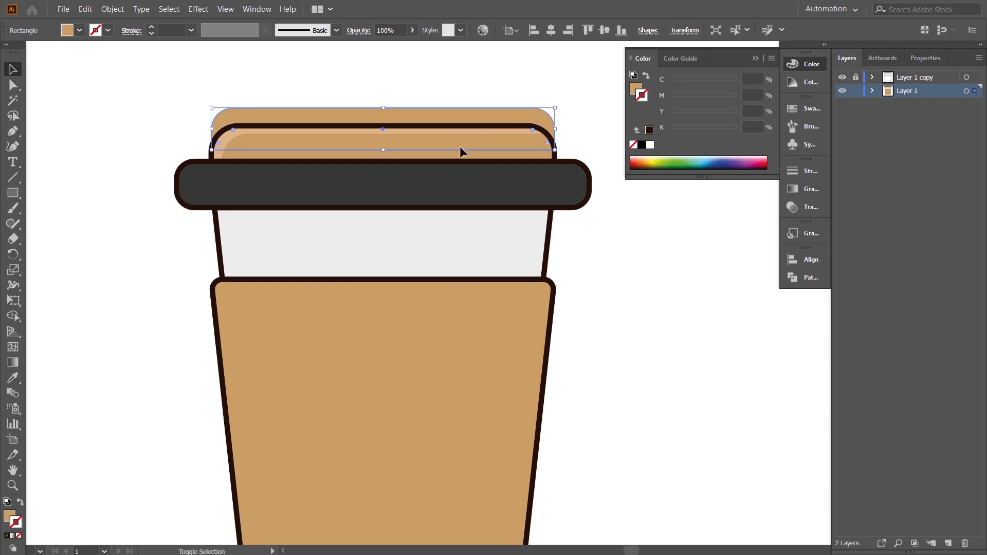
shift+click(459, 158)
click(13, 315)
drag(205, 111, 252, 140)
Step: Fill the lower strip of the lid top with a darker brown of C 24.37, M 49.6, Y 78.58, K 15.67
click(13, 378)
double_click(14, 516)
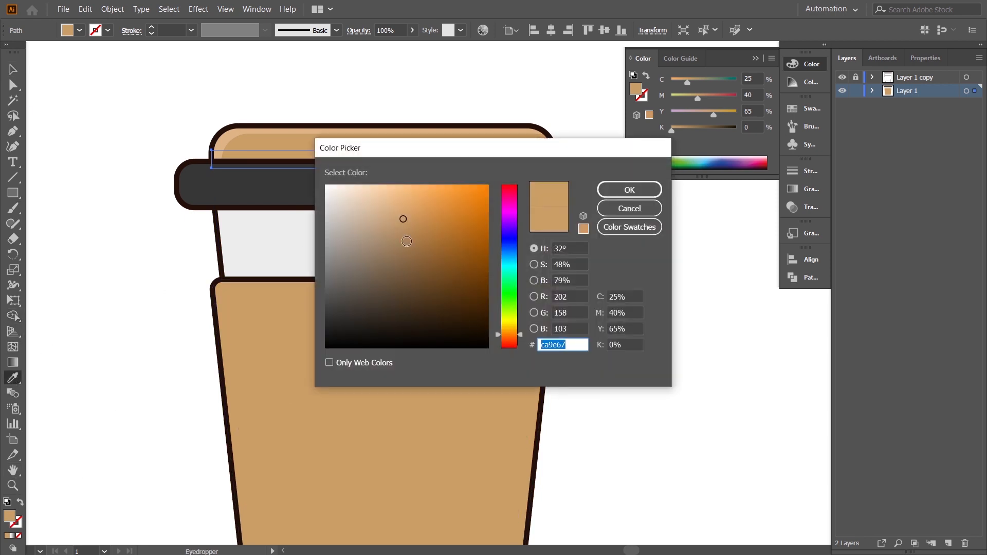
drag(414, 226, 430, 232)
click(628, 190)
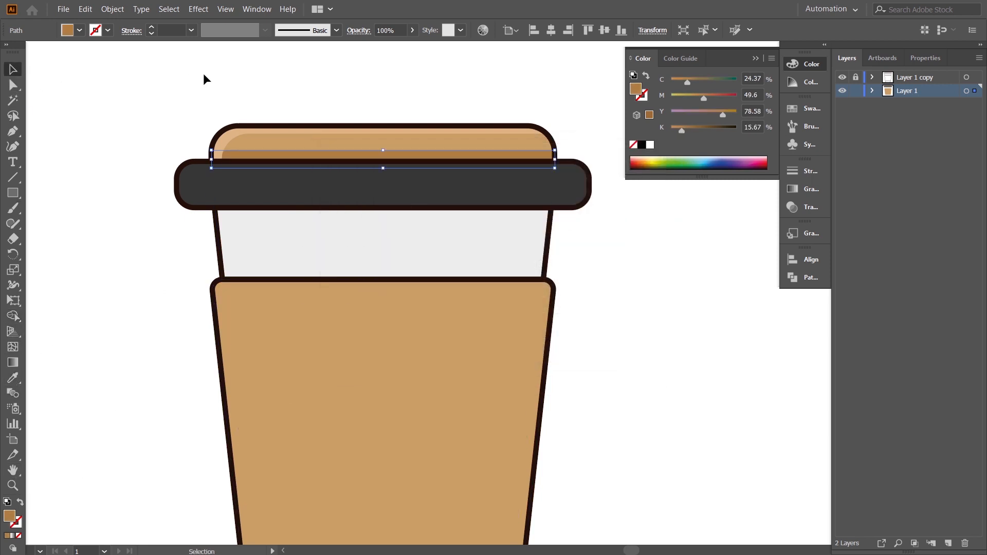
click(202, 78)
Step: Draw a curved freehand shadow shape over the lid top's right corner with the Pencil tool
drag(561, 276, 565, 305)
click(17, 225)
drag(14, 224, 57, 240)
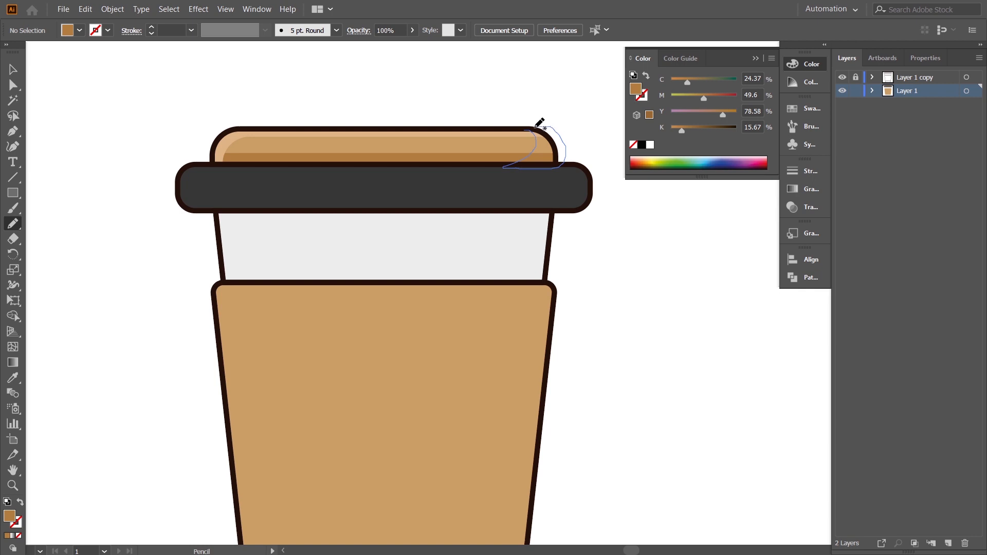
drag(537, 127, 534, 129)
Step: Match the pencilled shadow to the dark brown strip's colour and unite the two shapes
key(i)
click(473, 150)
key(v)
shift+click(462, 149)
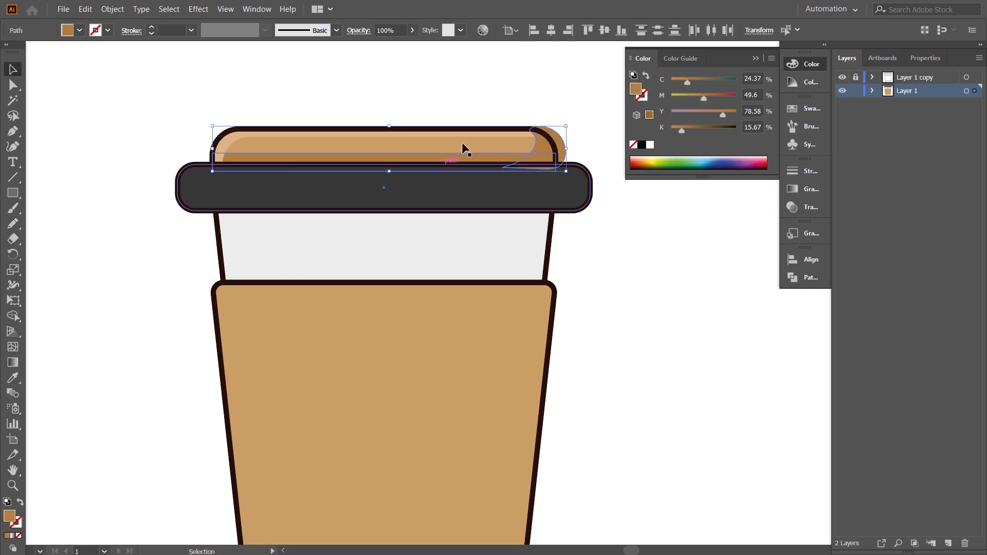
click(807, 276)
click(643, 288)
click(598, 186)
click(542, 158)
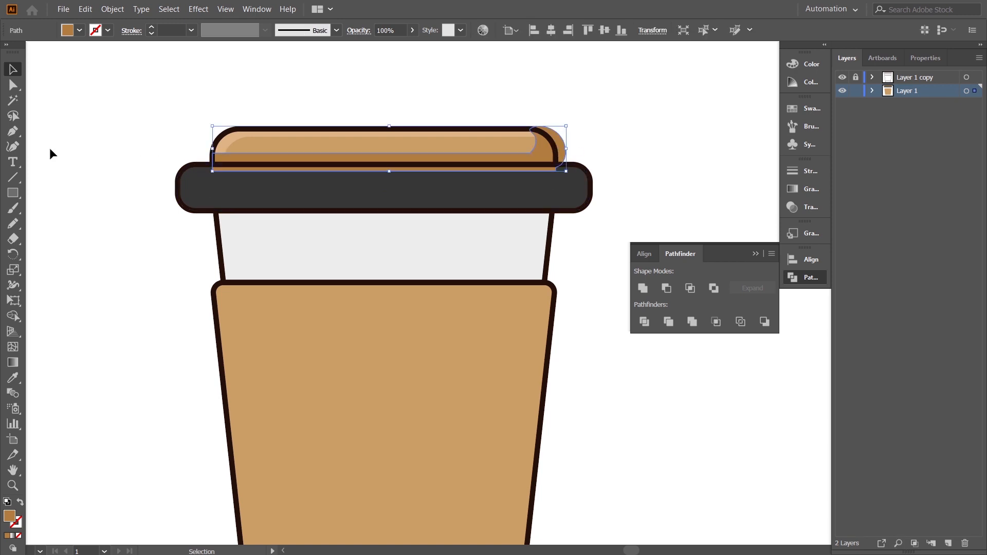
Step: Try rounding the inner corner of the united shadow with a 12.66 px radius, and undo it
key(a)
drag(528, 146, 522, 141)
key(ctrl+z)
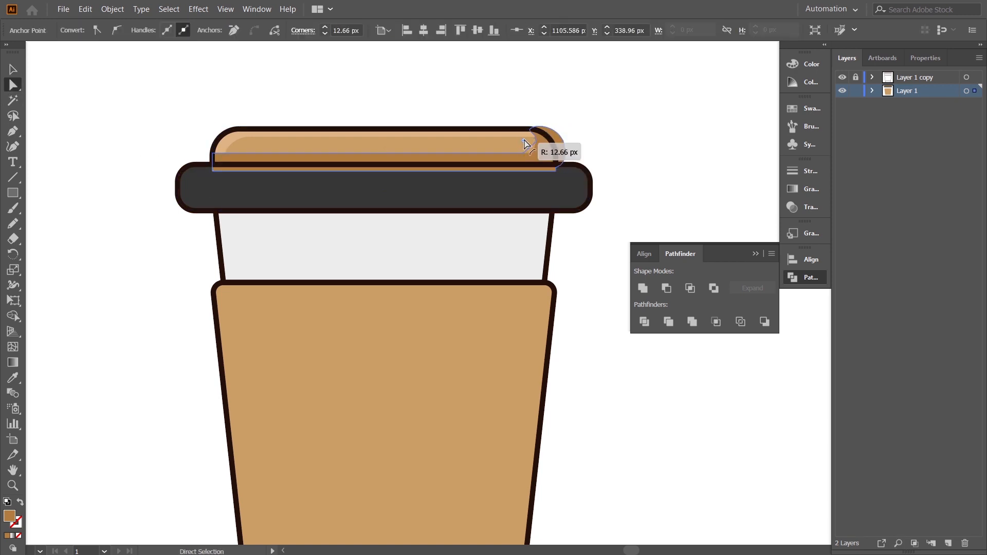
key(v)
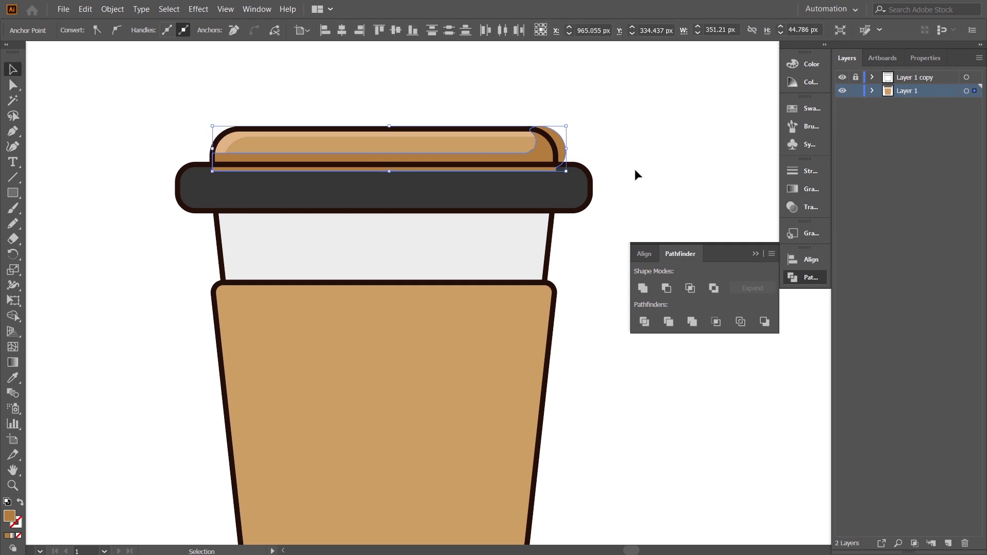
Step: Trim the shadow's overhang outside the lid top's outline with Shape Builder
click(709, 193)
drag(675, 171, 663, 192)
click(476, 165)
shift+click(551, 170)
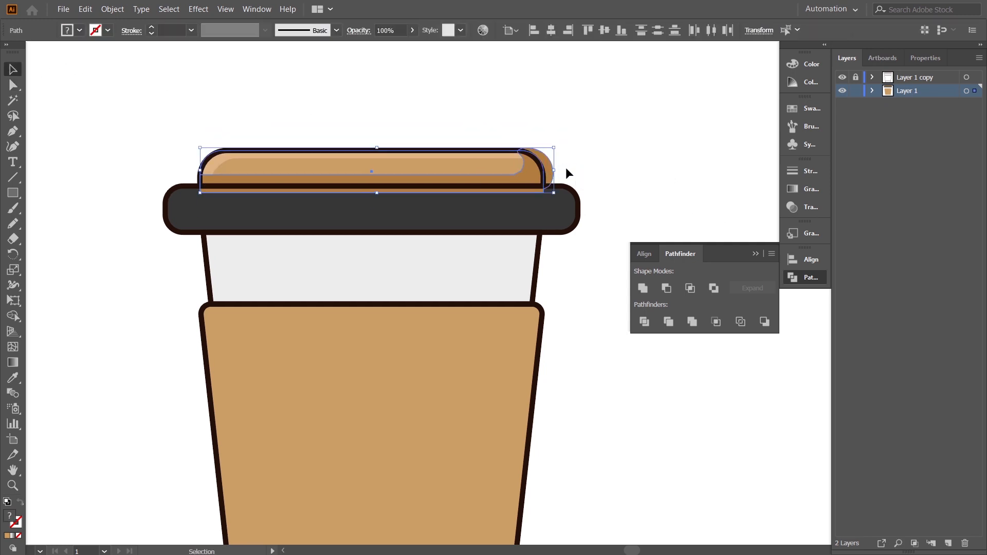
key(shift+m)
drag(552, 172, 297, 165)
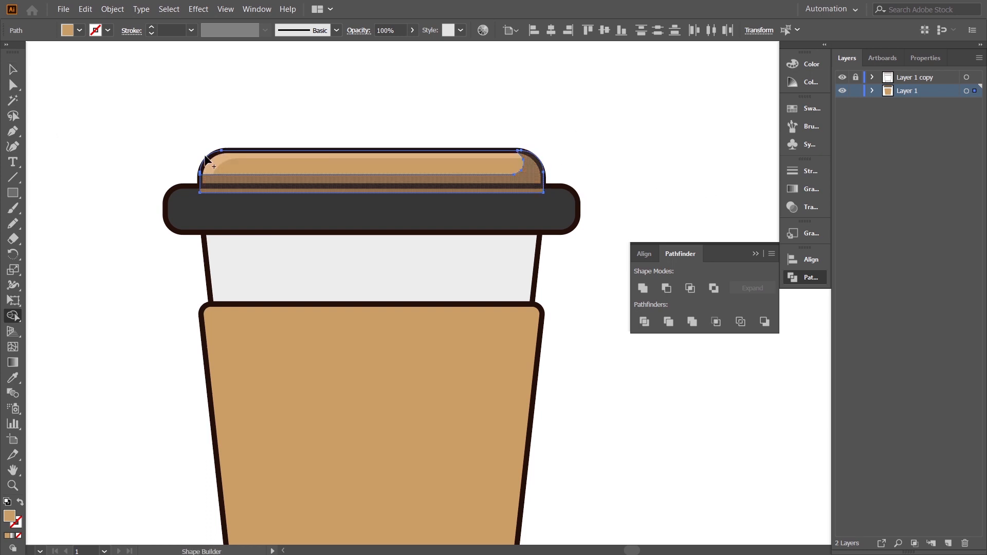
Step: Send the lid top's main fill backward beneath its shading shapes
click(14, 71)
click(185, 84)
drag(513, 166, 516, 148)
key(ctrl+shift+[)
click(628, 171)
drag(639, 185, 650, 174)
Step: Adjust the highlight's stacking order among the lid top's shading shapes
right_click(471, 125)
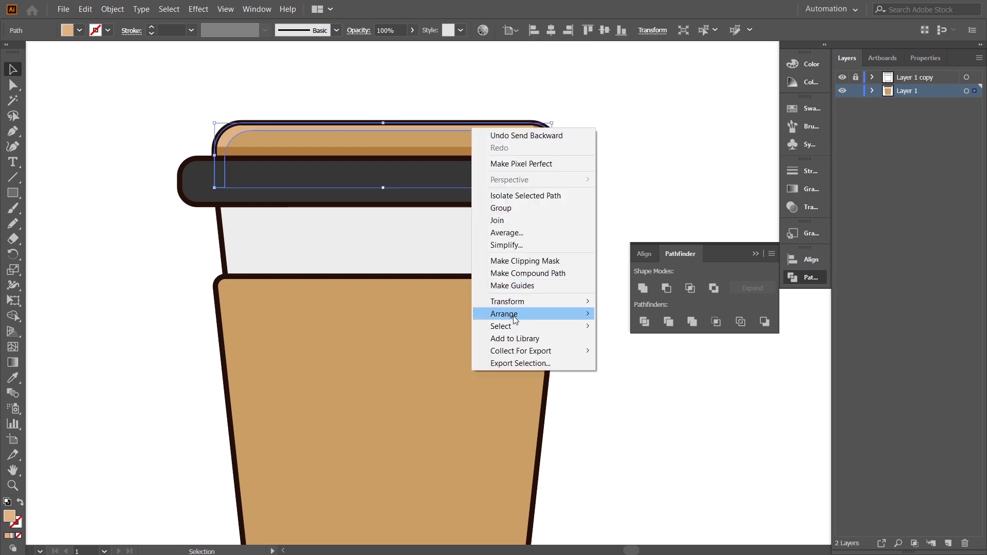
click(655, 314)
click(650, 187)
key(ctrl+z)
click(226, 131)
key(ctrl+shift+[)
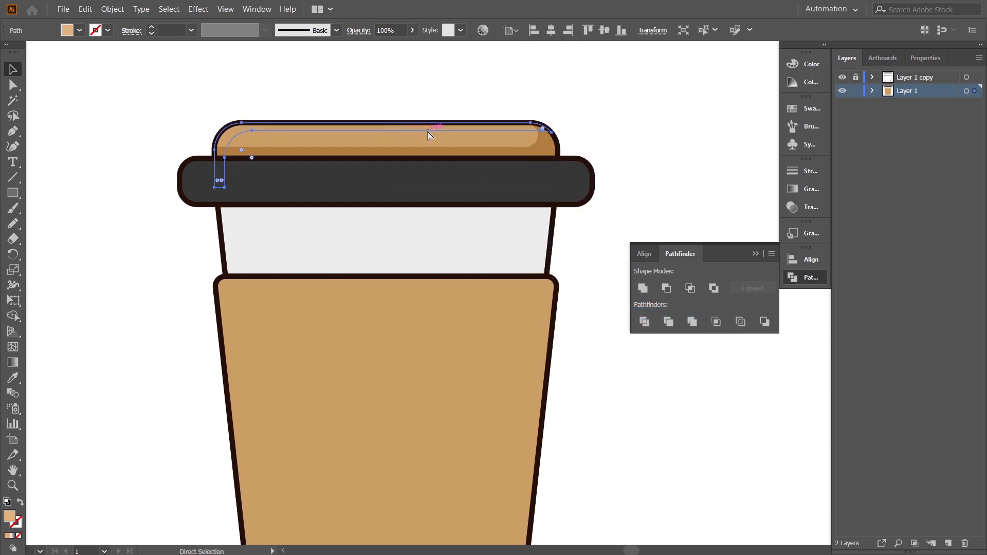
click(658, 140)
drag(586, 183, 588, 238)
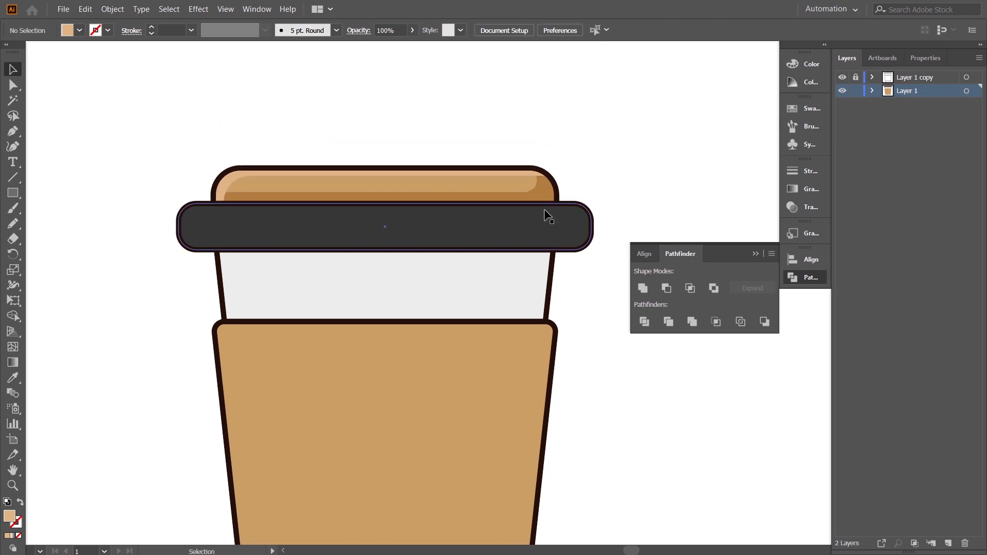
click(536, 192)
click(624, 190)
drag(683, 189, 741, 183)
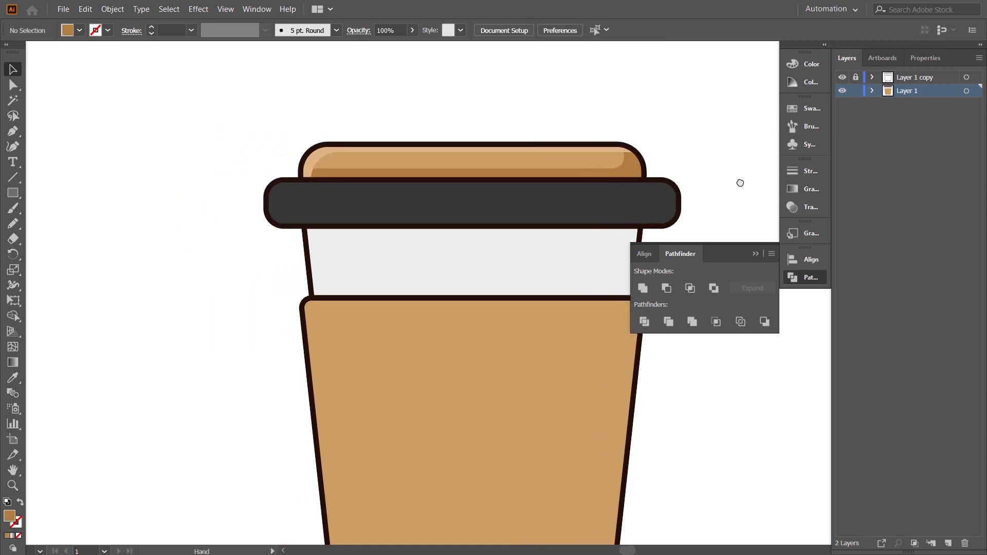
Step: Adjust the corner points of the lid top's shadow with the Direct Selection tool
key(ctrl+plus)
drag(504, 255, 420, 303)
click(755, 253)
click(612, 161)
click(11, 83)
key(ctrl+plus)
key(ctrl+plus)
drag(612, 291, 180, 226)
drag(502, 218, 465, 173)
click(505, 225)
click(482, 237)
click(638, 223)
drag(640, 224, 647, 179)
Step: Give the lid top's shadow the sleeve's tan fill with the Eyedropper
key(ctrl+minus)
key(ctrl+minus)
key(ctrl+minus)
key(ctrl+minus)
key(ctrl+minus)
drag(596, 419, 600, 361)
key(ctrl+plus)
key(ctrl+plus)
drag(597, 279, 610, 312)
click(519, 173)
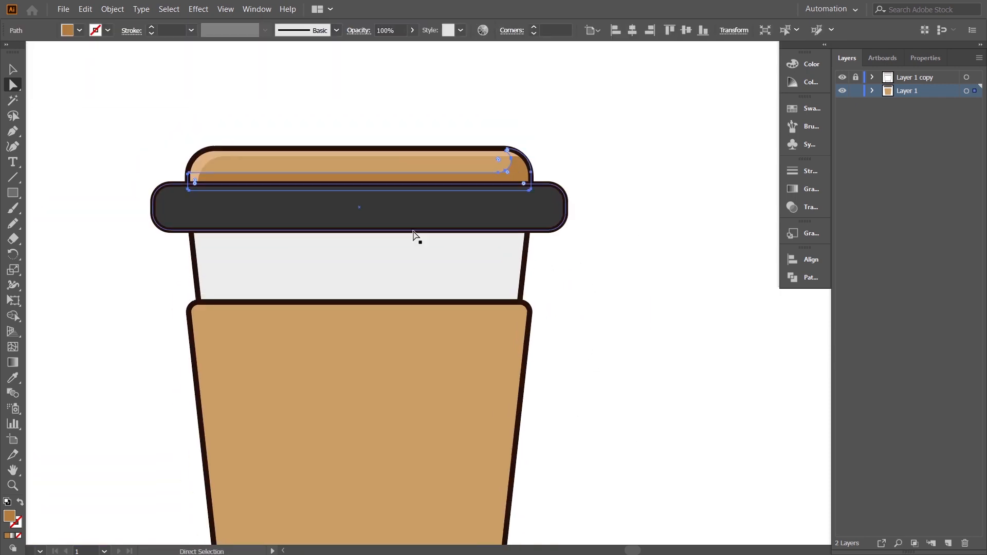
click(13, 70)
click(579, 174)
click(519, 173)
click(13, 378)
click(226, 409)
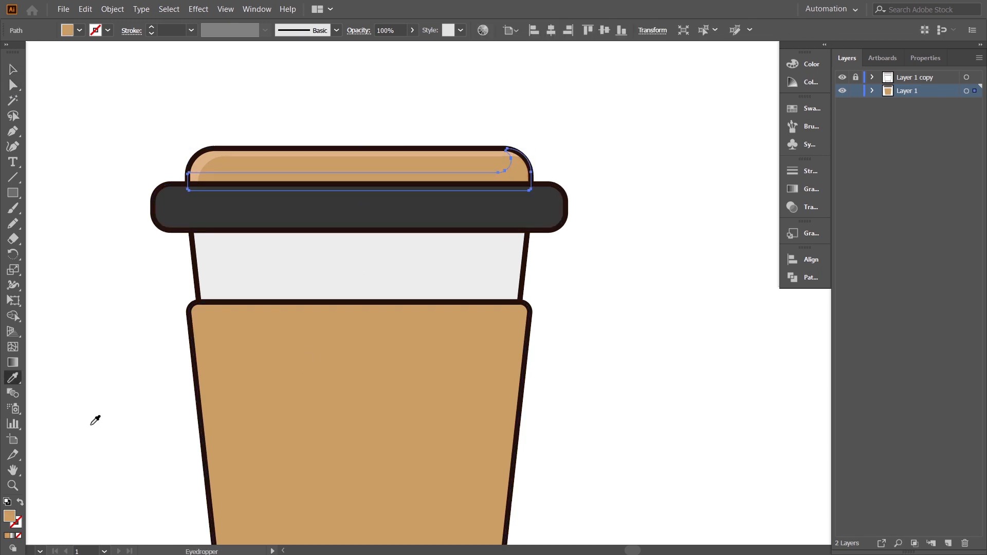
Step: Try a darker brown fill, b28452, on the lid top's shadow, and undo it
double_click(8, 519)
drag(404, 219, 412, 233)
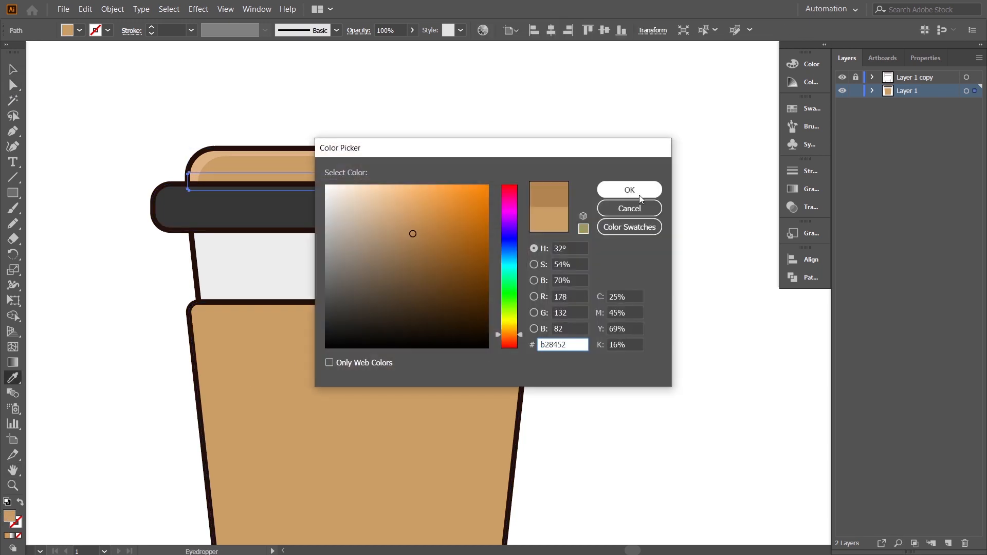
click(628, 189)
key(ctrl+z)
Step: Set the lid top's shadow fill to c69158
double_click(9, 516)
drag(412, 221, 413, 219)
click(621, 189)
click(13, 69)
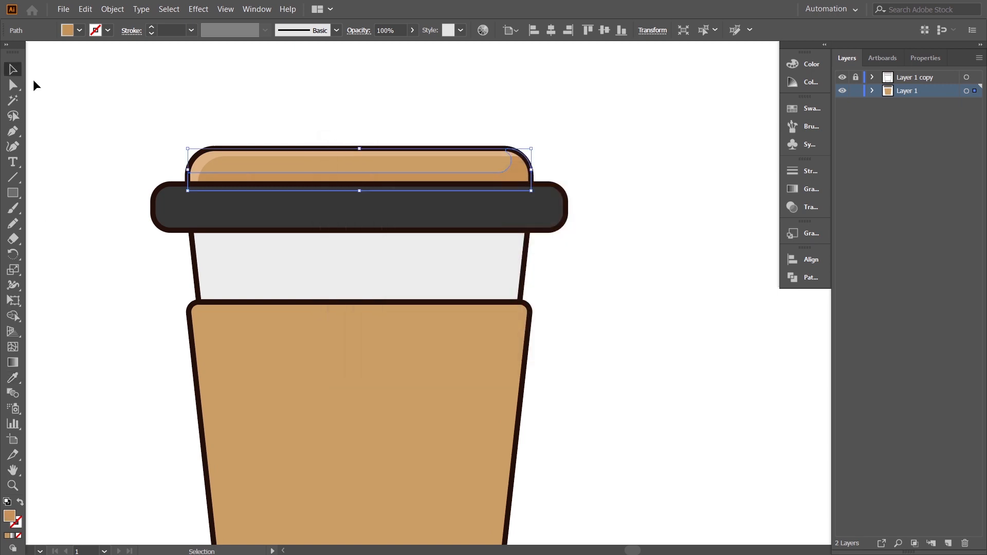
Step: Change the lid top's shadow fill to a more saturated brown at the same brightness
click(619, 327)
drag(594, 362, 632, 346)
click(558, 161)
double_click(9, 518)
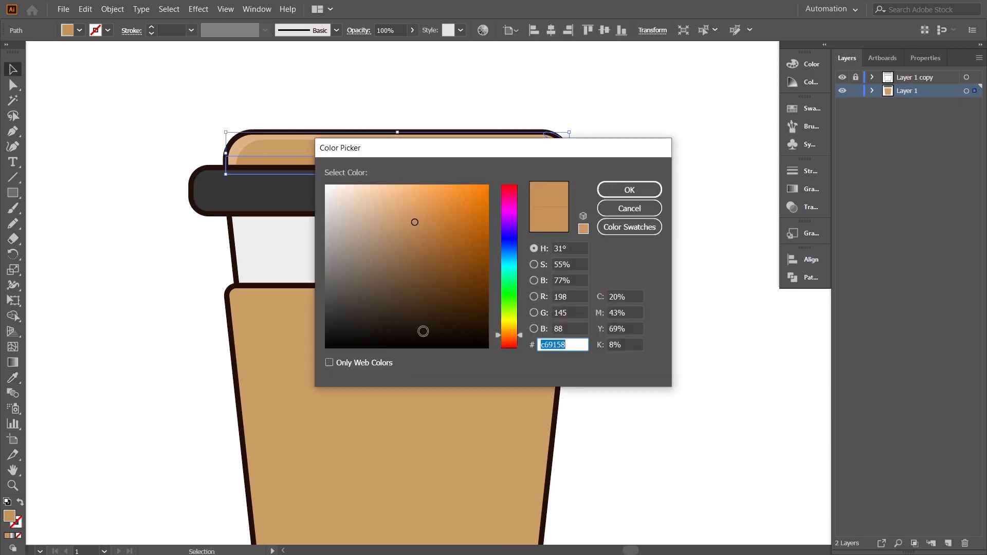
click(424, 224)
click(629, 190)
click(699, 309)
Step: Draw a closed freehand Pencil shape that covers the cup's right half and extends beyond its outline
scroll(695, 403, down, 2)
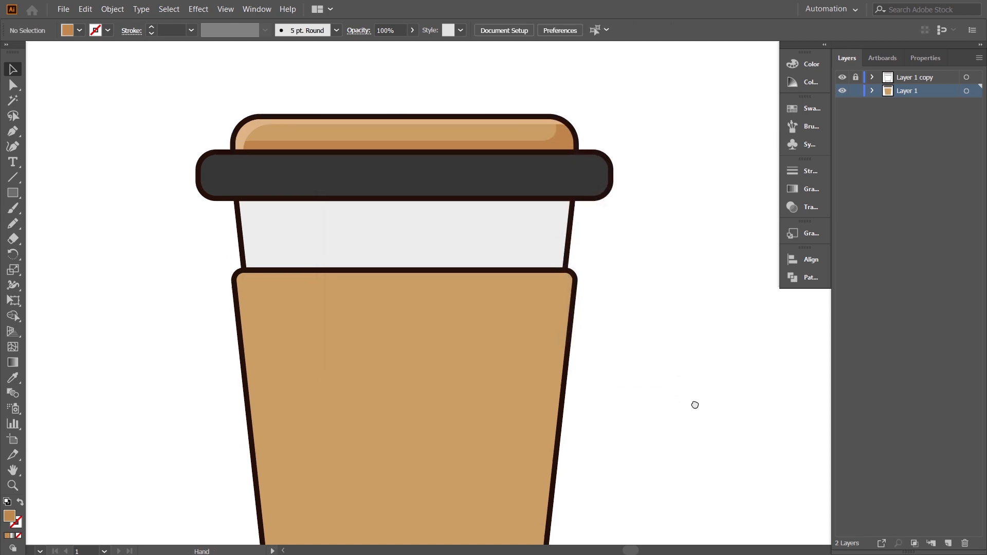
key(ctrl+minus)
key(ctrl+minus)
drag(613, 456, 599, 414)
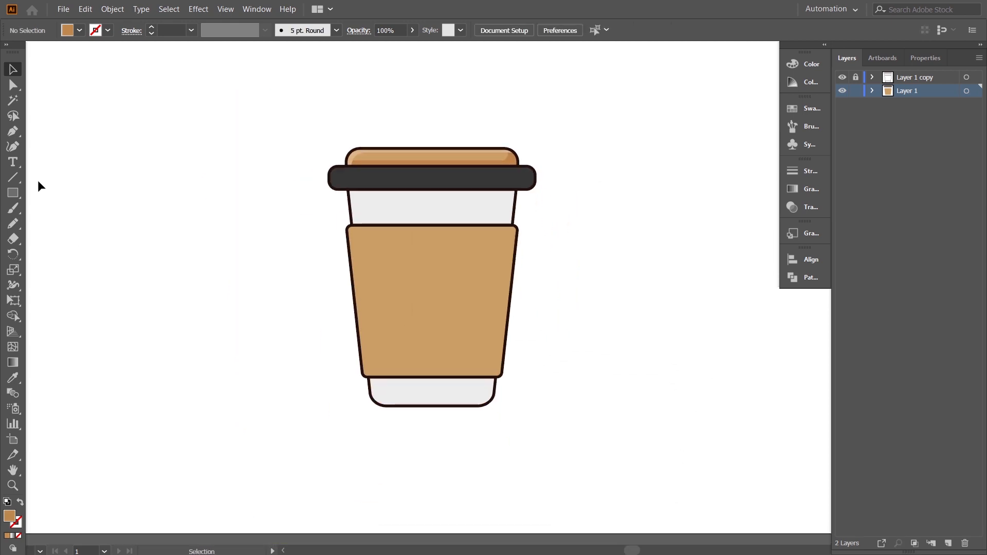
click(13, 223)
drag(452, 323, 446, 298)
drag(435, 178, 441, 178)
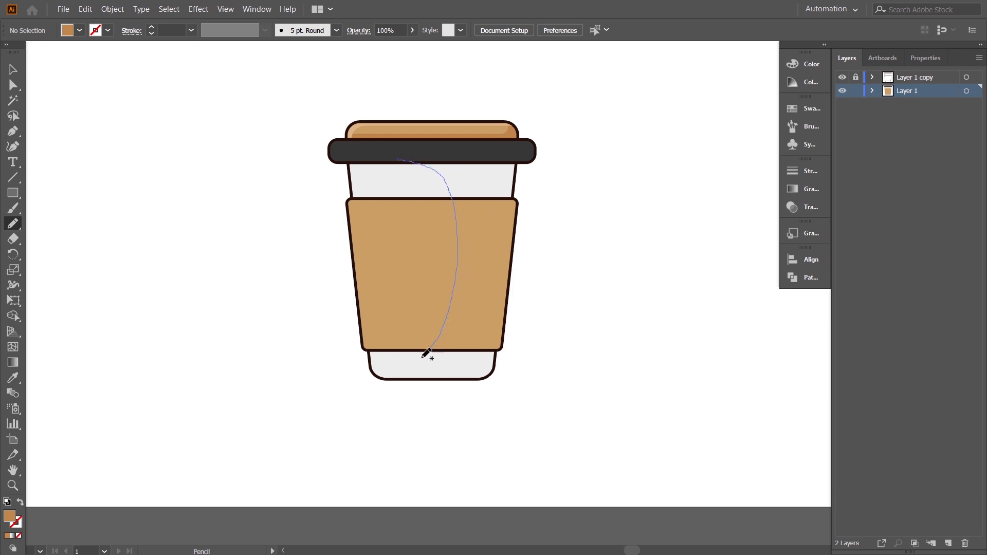
drag(412, 149, 403, 152)
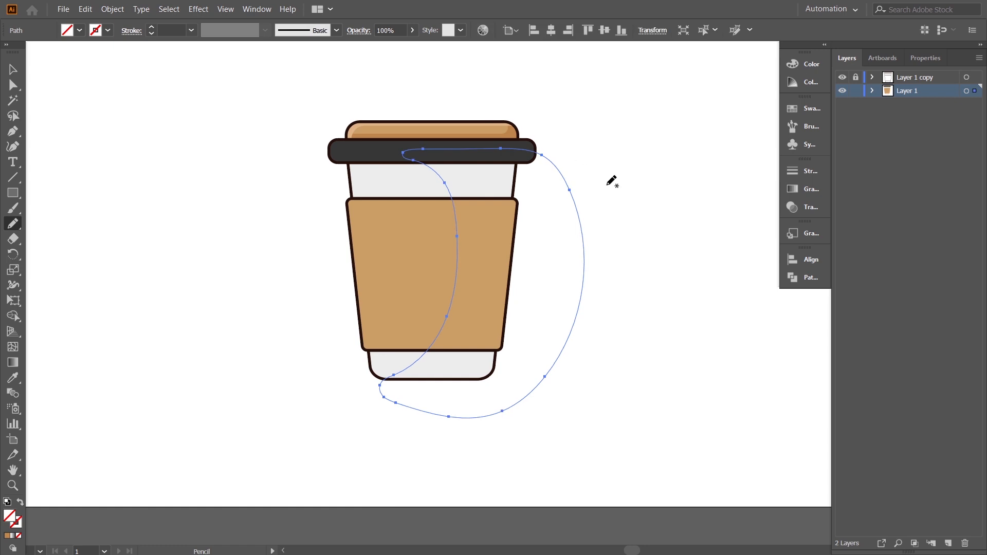
Step: Fill the freehand shape with the cup body's light grey using the Eyedropper
click(13, 69)
click(682, 279)
click(394, 176)
click(584, 252)
click(13, 378)
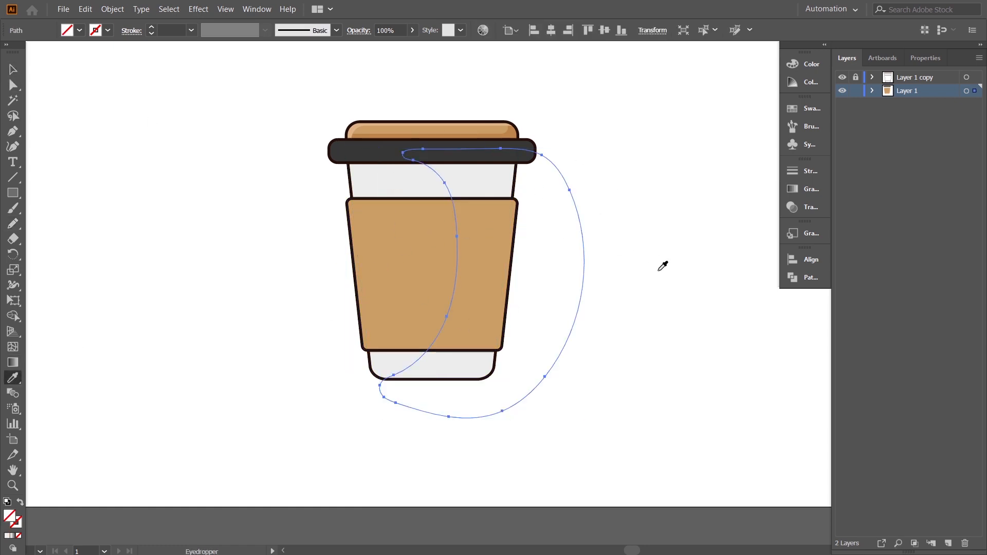
click(387, 177)
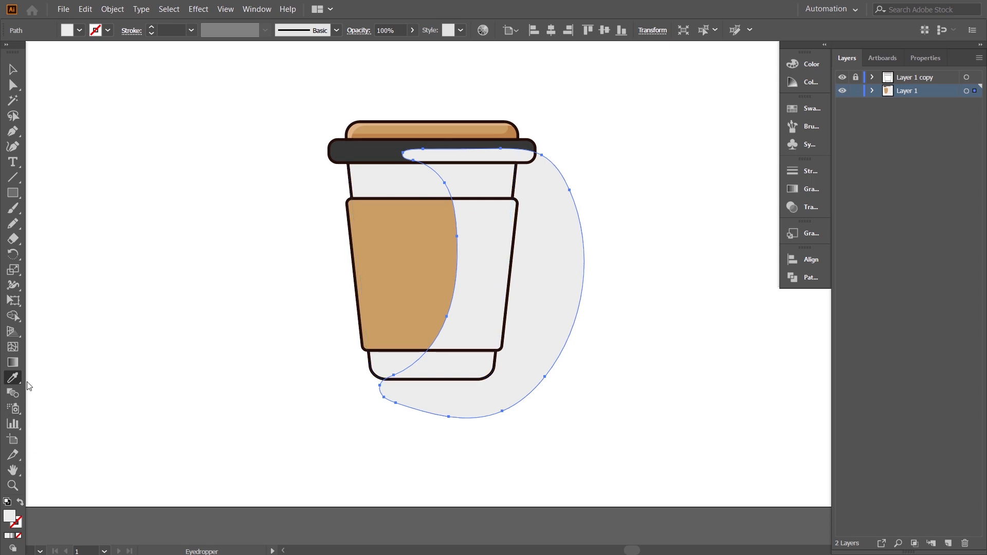
Step: Copy the grey freehand shape to the clipboard and deselect it
click(14, 72)
click(86, 8)
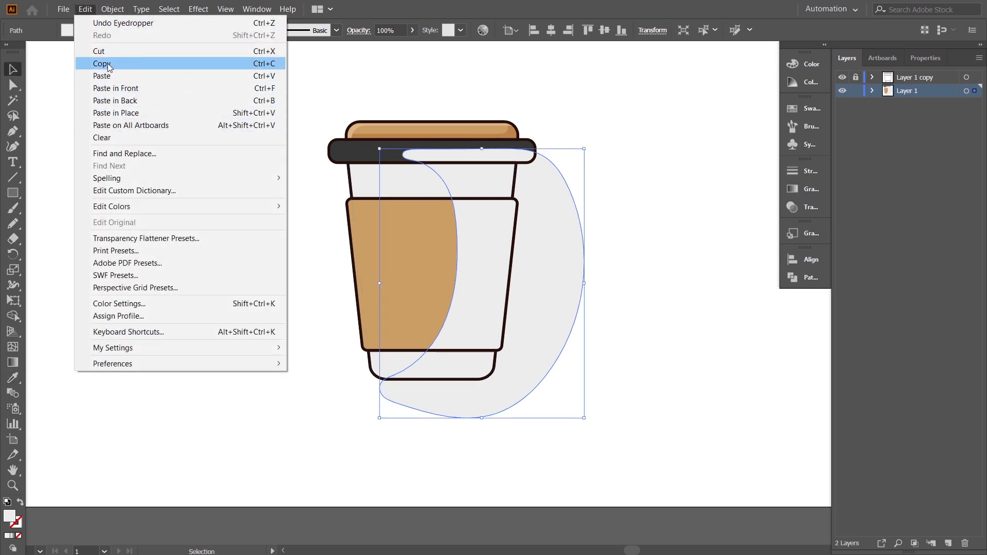
click(100, 65)
click(660, 271)
Step: Select the freehand shape with the cup body and trim the part outside the cup with Shape Builder
click(535, 253)
click(418, 195)
shift+click(540, 281)
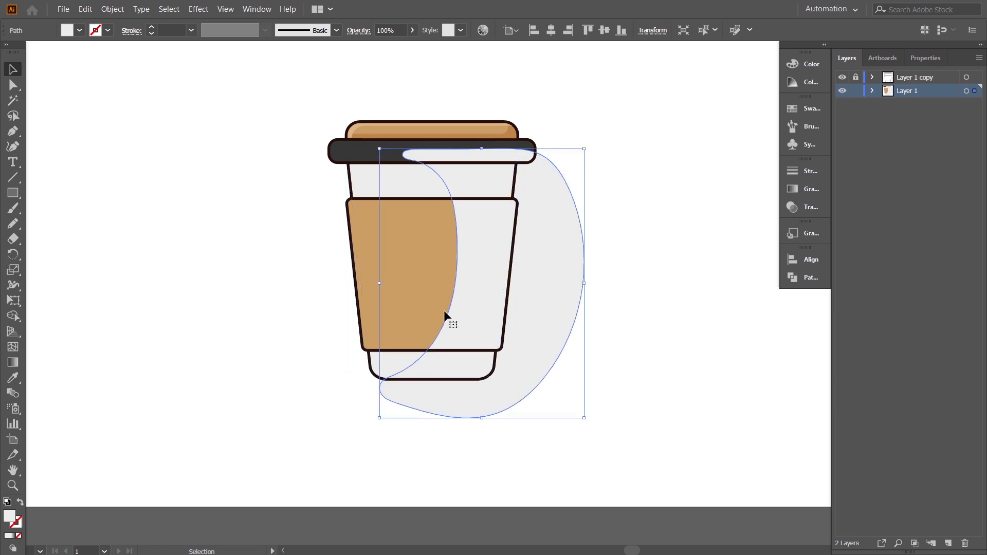
click(14, 323)
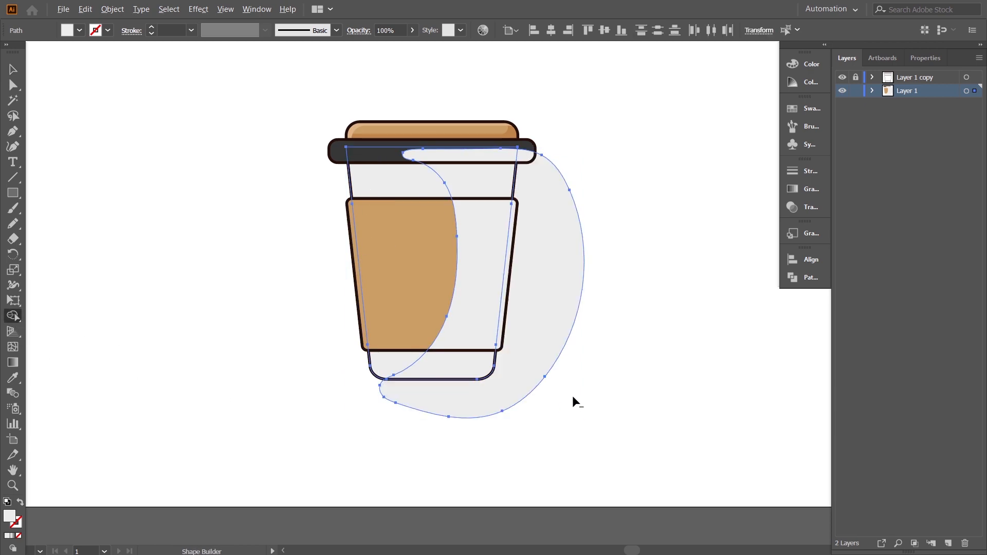
alt+click(563, 383)
alt+click(498, 301)
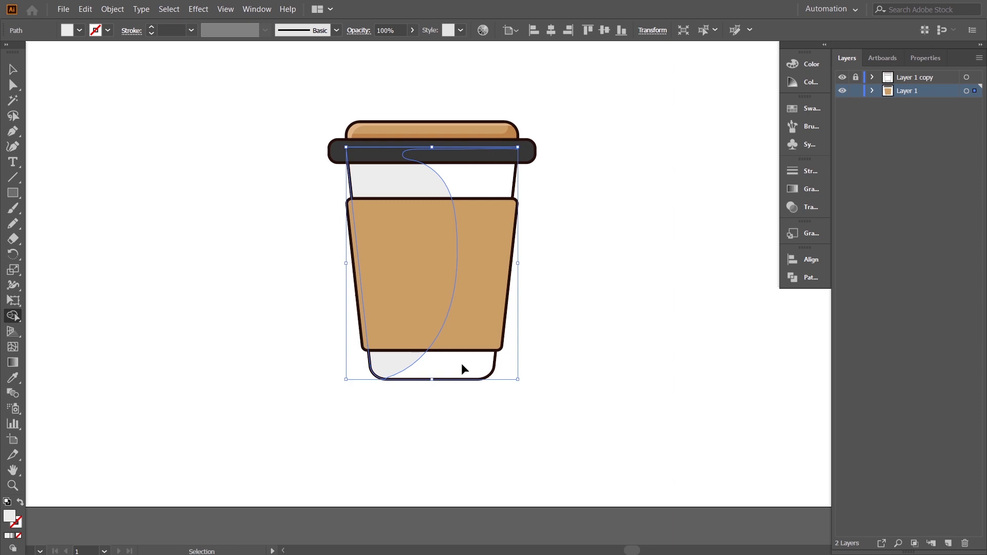
click(461, 363)
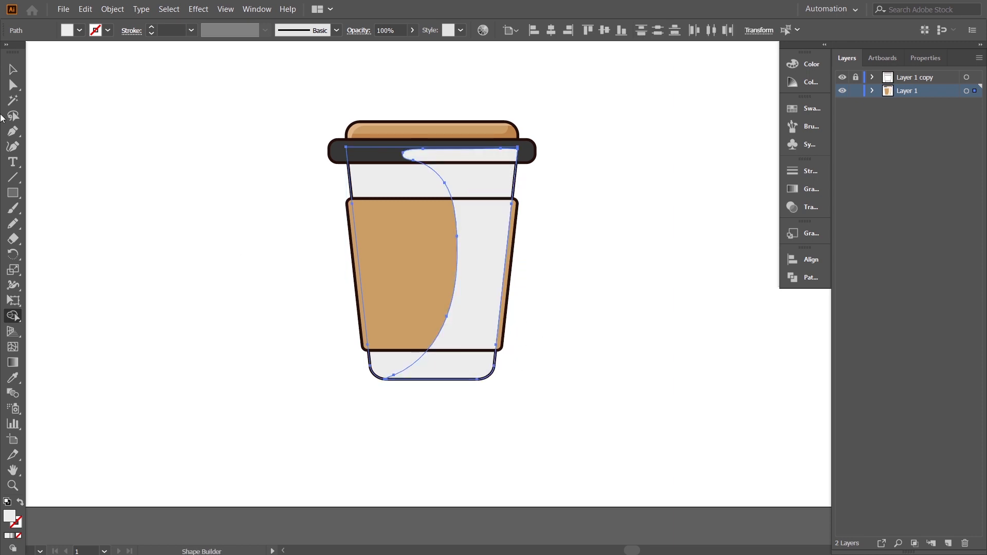
Step: Send the cup body's shadow shape backward beneath the sleeve and the lid band
key(v)
click(565, 240)
click(469, 180)
key(ctrl+[)
click(587, 249)
click(490, 189)
key(ctrl+[)
Step: Fill the cup body's shadow with a slightly darker grey swatch
click(582, 221)
click(469, 180)
double_click(10, 515)
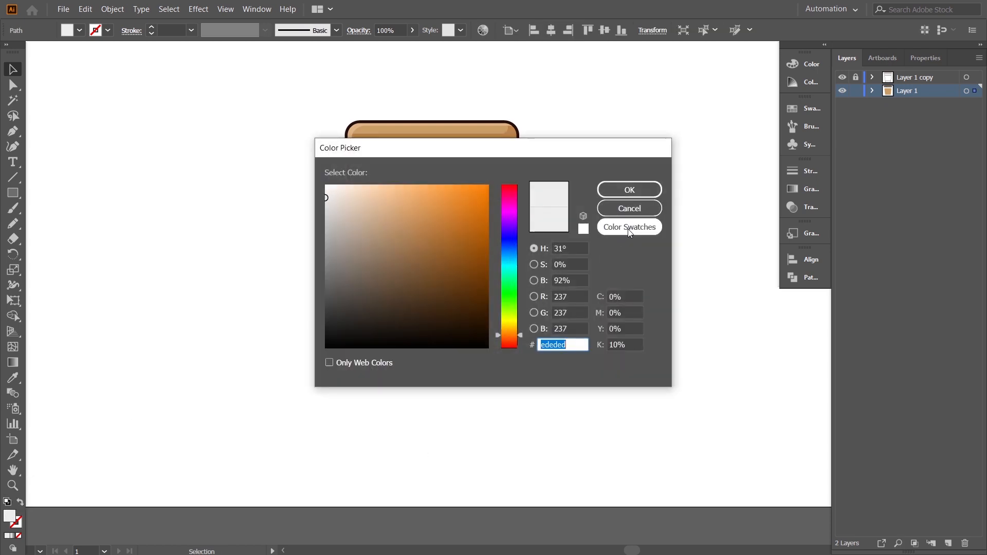
click(629, 205)
click(804, 112)
click(713, 180)
click(609, 320)
mouse_move(610, 319)
mouse_down()
mouse_move(596, 371)
mouse_move(593, 327)
mouse_up()
click(755, 104)
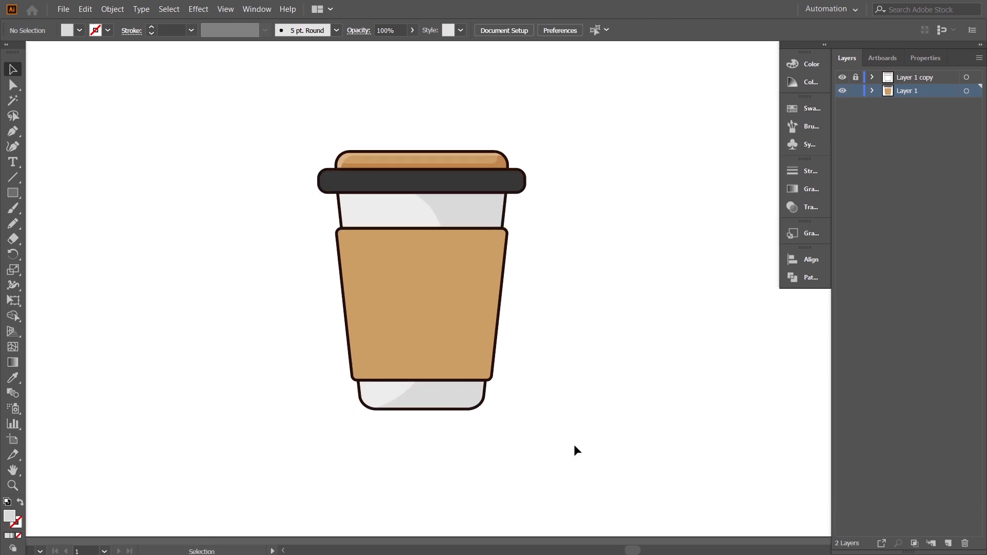
Step: Paste the copied freehand shape in front and trim it to the sleeve's outline with Shape Builder
click(86, 9)
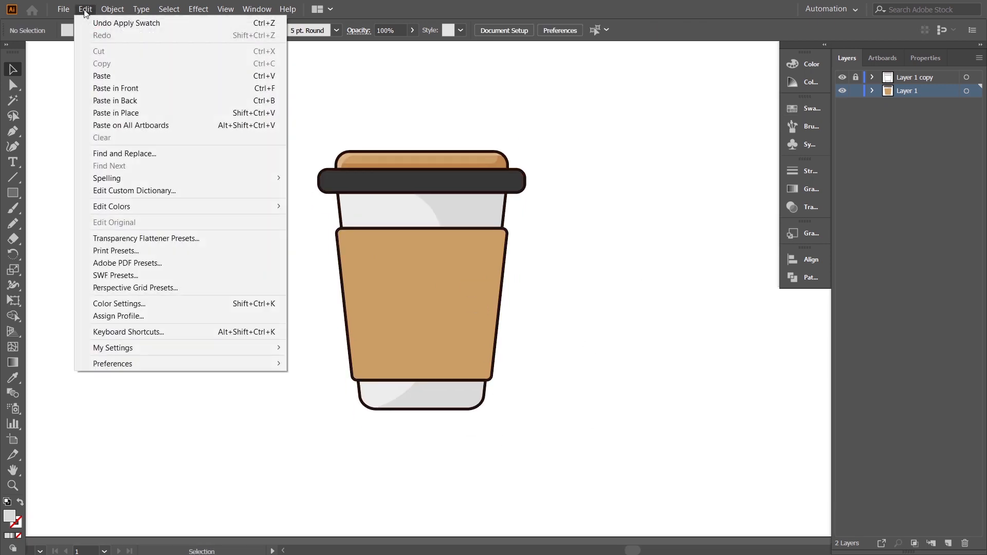
click(119, 88)
shift+click(421, 288)
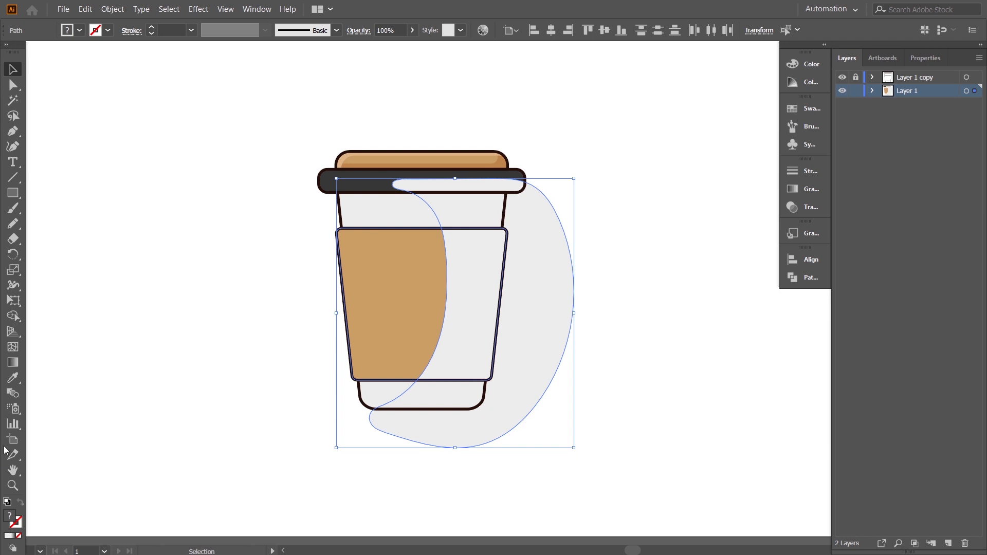
click(13, 320)
drag(596, 285, 535, 324)
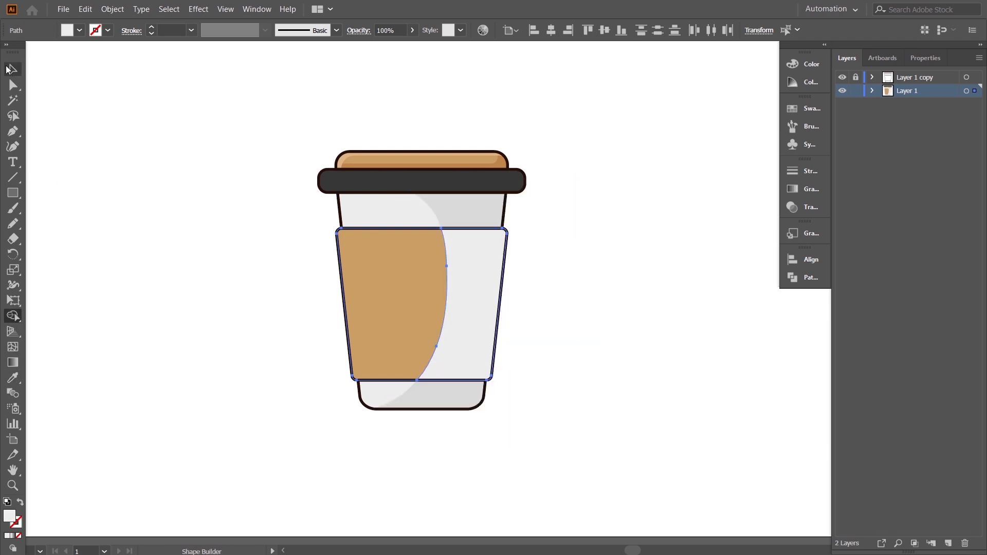
click(7, 69)
Step: Try applying the lid top shadow's brown to both the sleeve and its shadow shape, and undo it
click(13, 378)
click(504, 156)
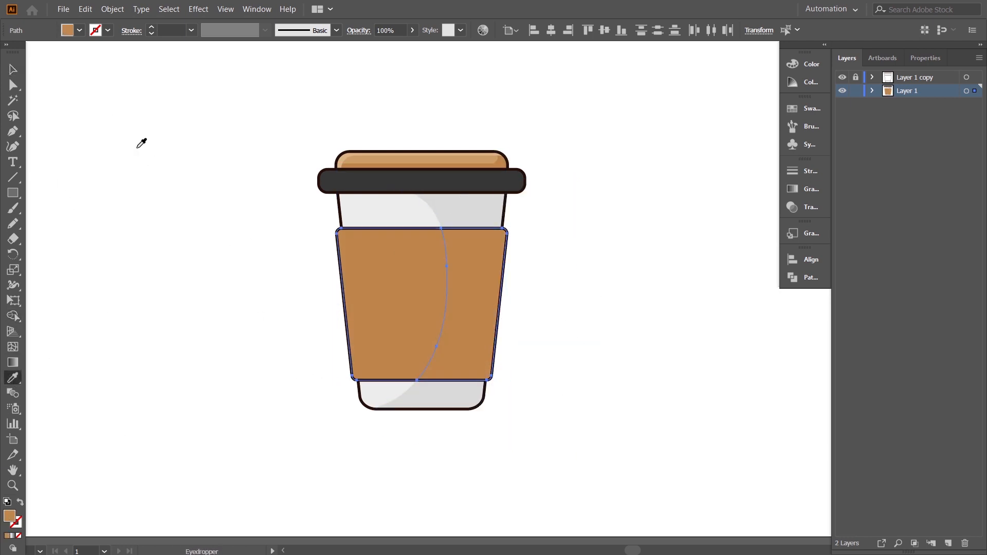
click(13, 70)
click(611, 333)
drag(475, 304, 471, 282)
click(471, 283)
click(587, 281)
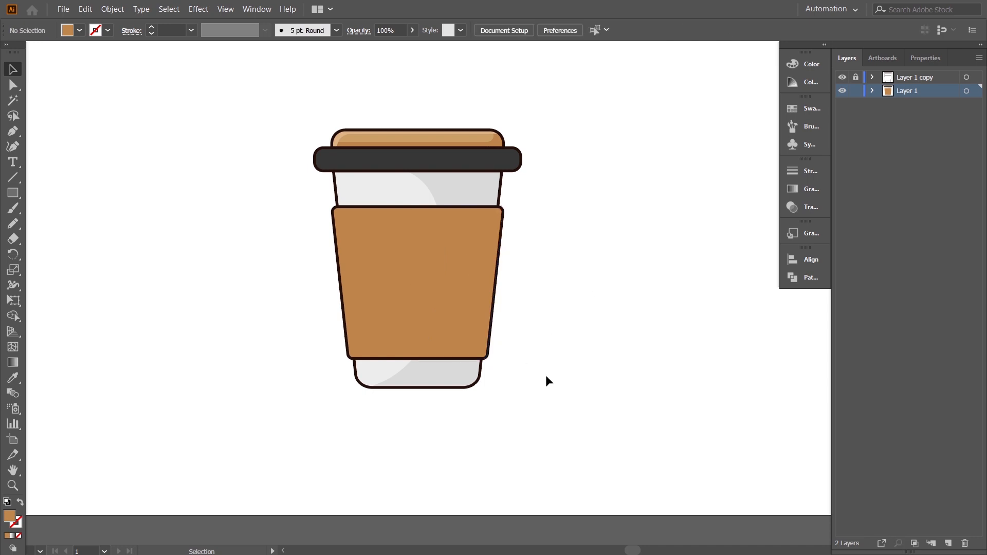
key(ctrl+z)
Step: Fill only the sleeve's shadow shape with the lid top shadow's brown using the Eyedropper
click(558, 366)
click(468, 283)
click(13, 378)
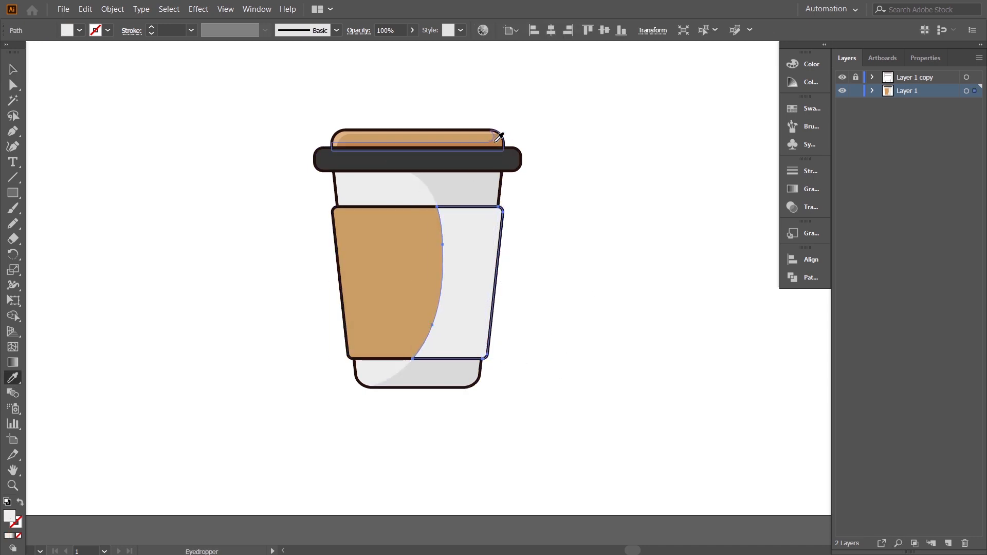
click(495, 142)
click(13, 70)
click(612, 295)
Step: Try lowering the top edge of the cup body's fill, and undo it
drag(604, 371, 612, 340)
drag(481, 428, 484, 450)
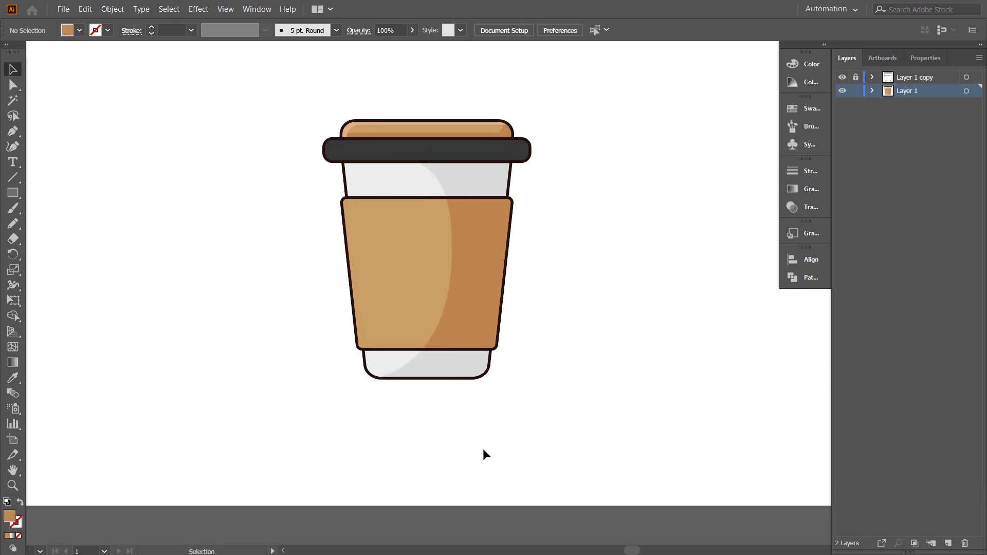
key(ctrl+plus)
drag(529, 370, 539, 392)
click(350, 168)
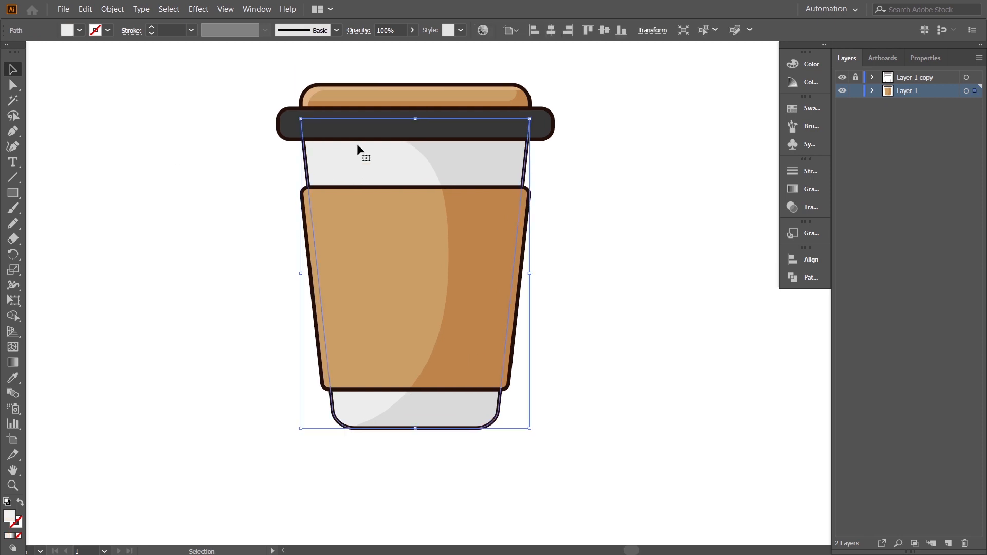
drag(416, 119, 416, 133)
click(615, 205)
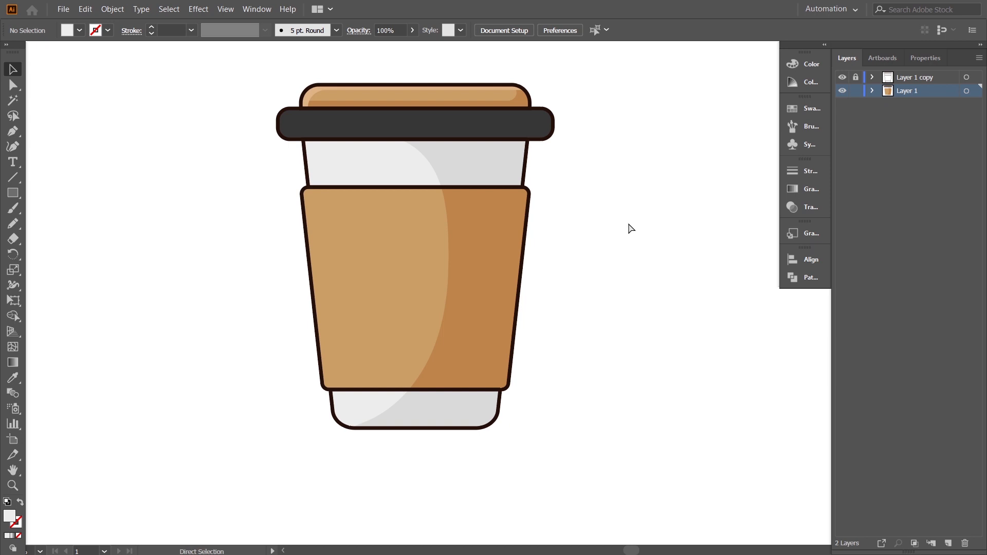
key(ctrl+z)
key(ctrl+z)
Step: Duplicate the cup body's light grey fill and offset the copy slightly downward
click(601, 189)
click(343, 162)
key(a)
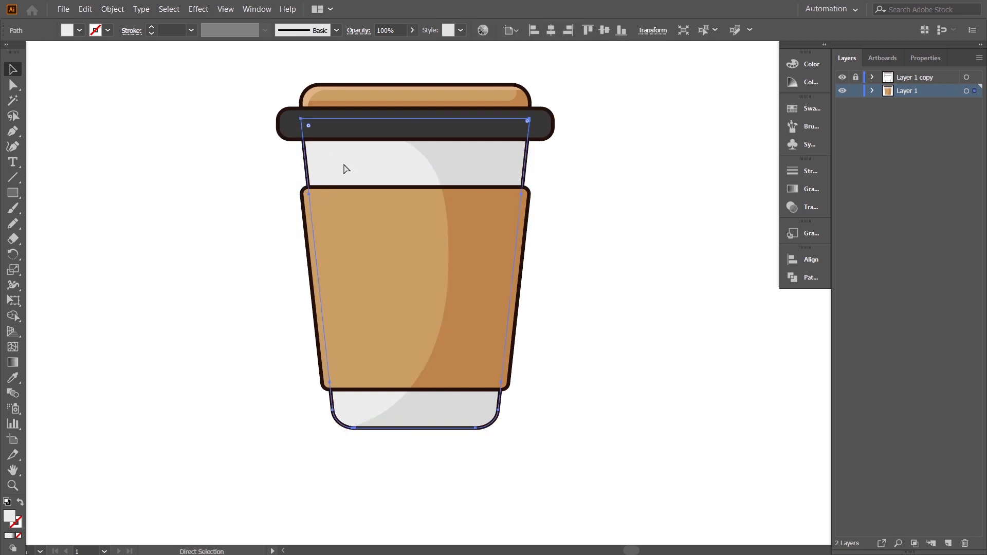
key(v)
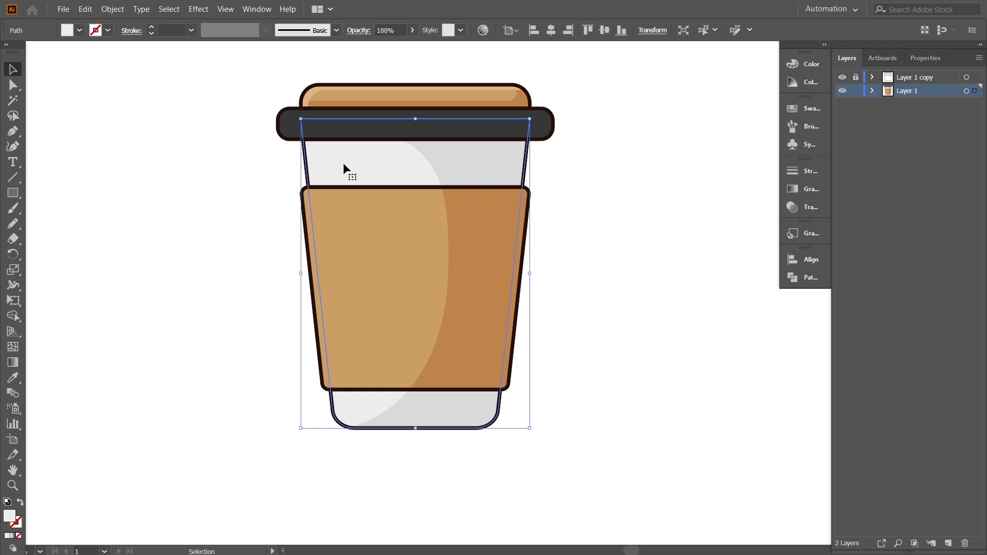
drag(346, 168, 362, 193)
Step: Try removing the offset copy's overhang with Shape Builder, and undo it
click(12, 316)
mouse_move(241, 430)
mouse_down()
mouse_move(406, 392)
mouse_move(494, 467)
mouse_up()
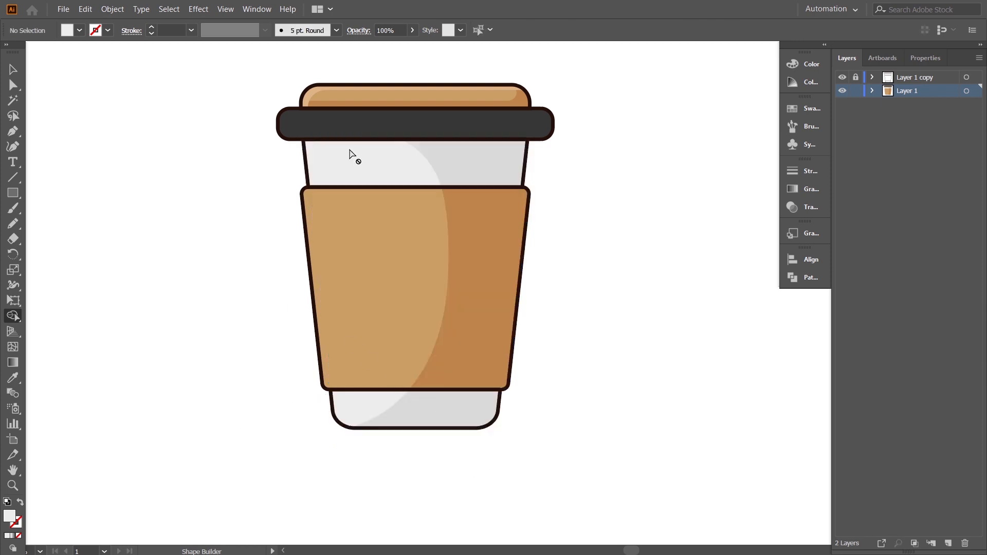
key(ctrl+z)
click(13, 69)
key(ctrl+z)
Step: Select the cup body and its offset copy and remove the copy's area with Shape Builder, leaving a strip beneath the lid
click(590, 242)
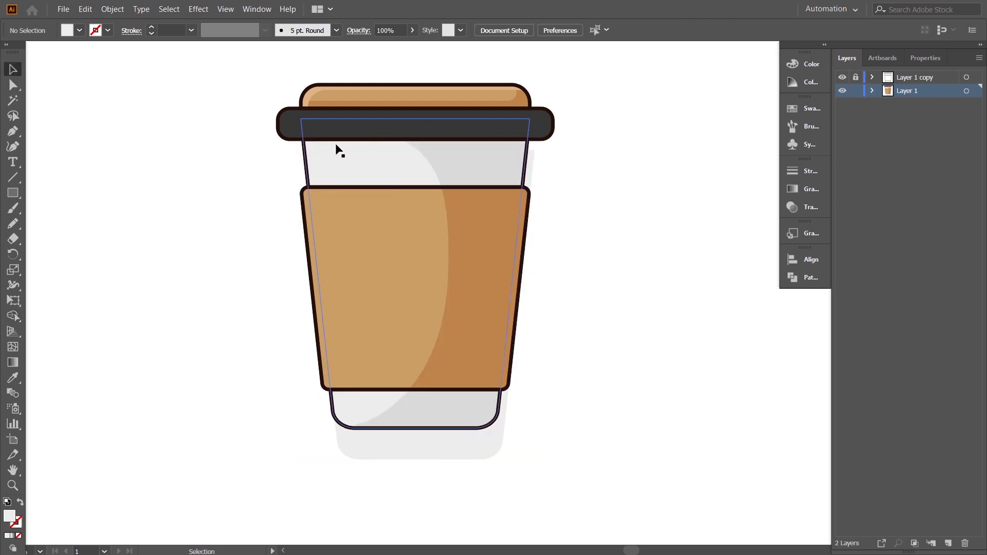
click(339, 152)
shift+click(341, 159)
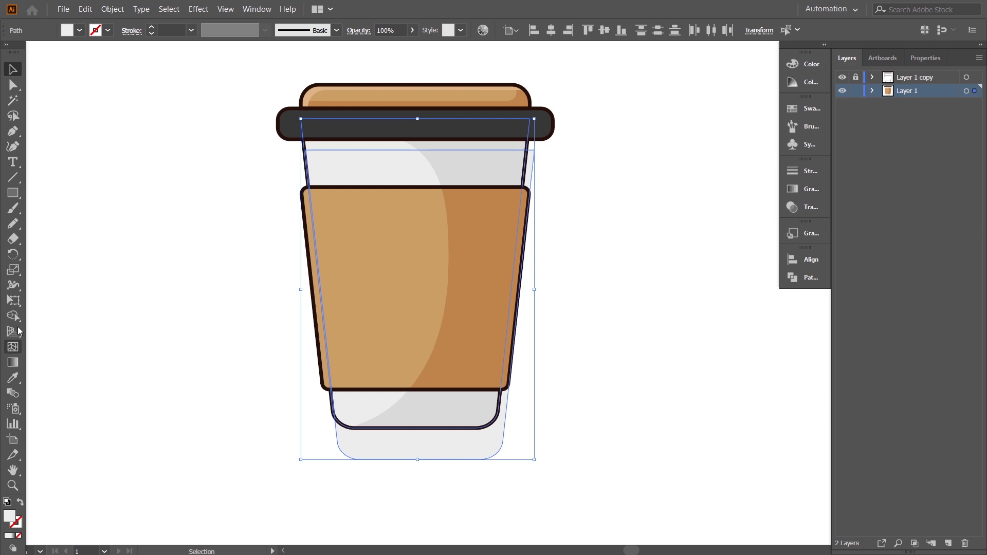
key(shift+m)
drag(238, 379, 417, 445)
key(ctrl+shift+a)
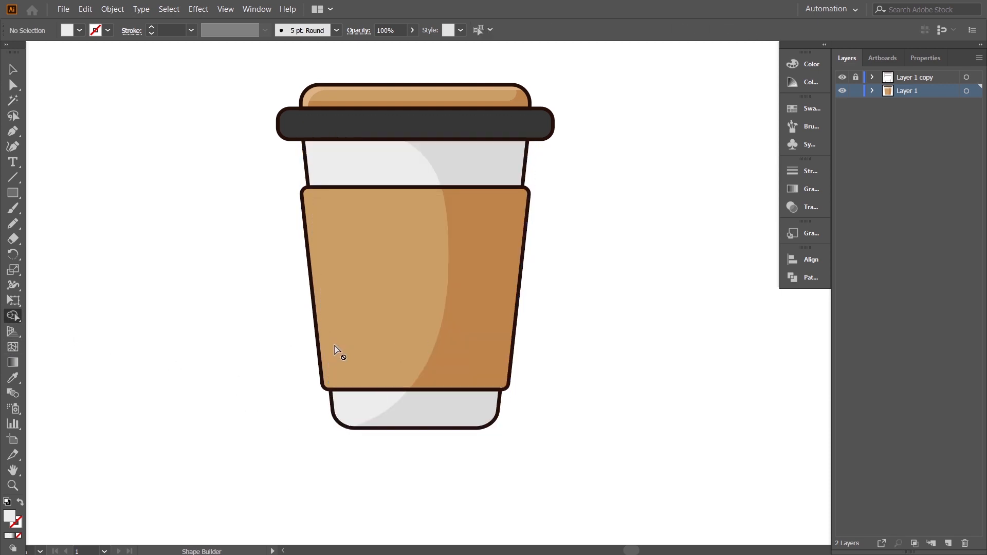
Step: Fill the strip beneath the lid with the cup shadow's darker grey using the Eyedropper
ctrl+click(331, 343)
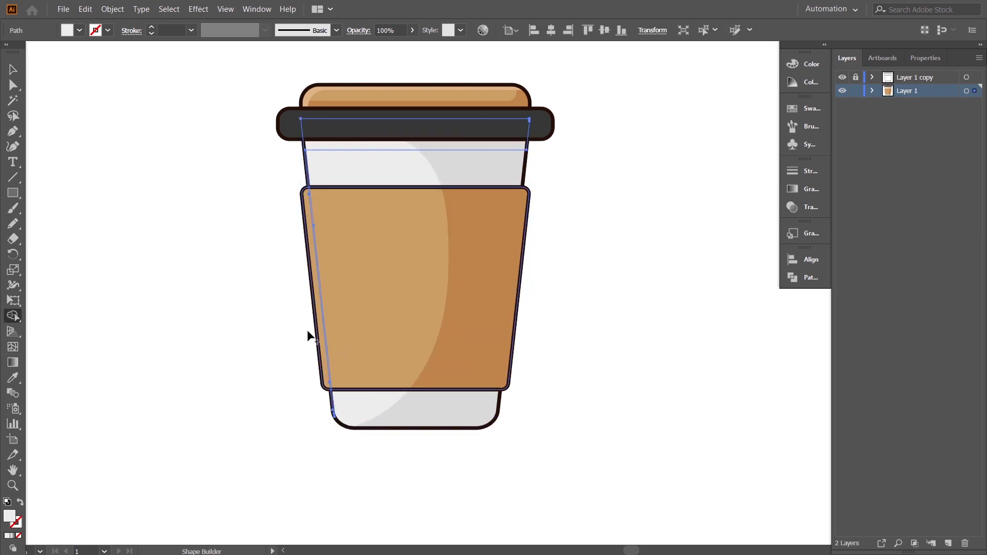
click(13, 378)
click(468, 168)
key(v)
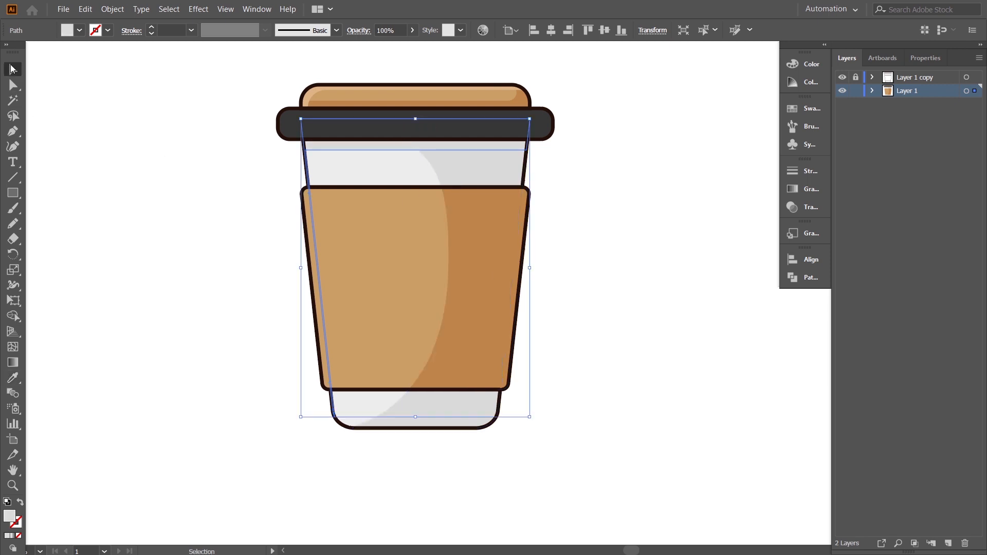
Step: Duplicate the cup body's light grey fill slightly to the right and trim it with Shape Builder, leaving a strip along the cup's left edge
click(632, 282)
drag(612, 286, 631, 291)
ctrl+click(354, 192)
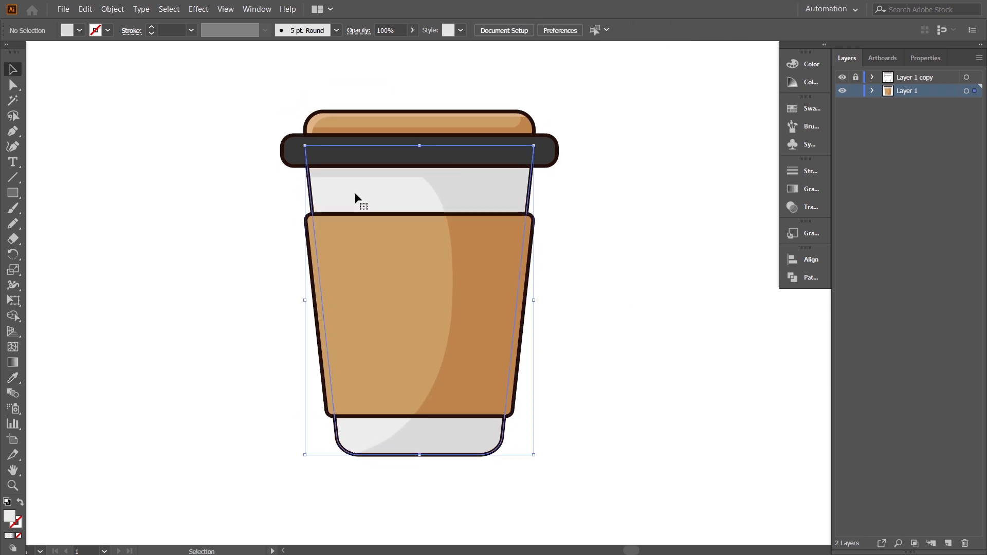
drag(375, 193, 382, 192)
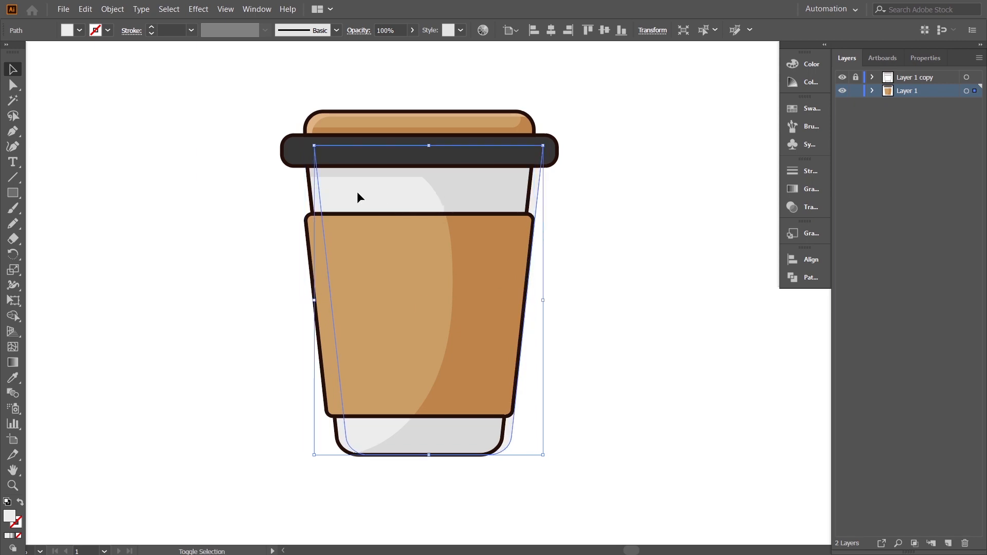
click(12, 316)
drag(584, 419, 478, 386)
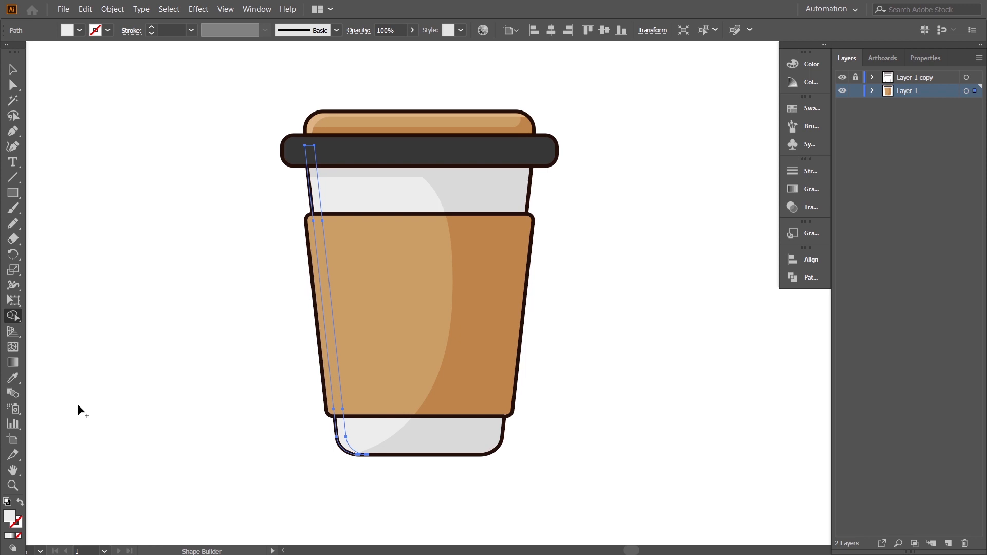
Step: Fill the strip along the cup body's left edge with the lightest grey swatch as a highlight
click(805, 110)
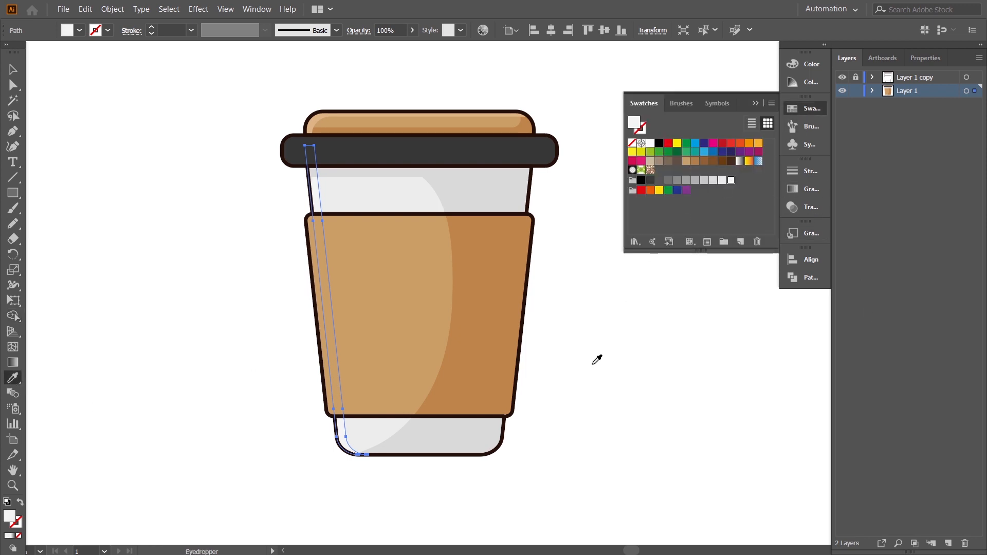
click(8, 72)
click(634, 398)
Step: Duplicate the sleeve's tan fill slightly to the right and trim it with Shape Builder, leaving a strip along the sleeve's left edge
drag(633, 400, 632, 368)
click(446, 258)
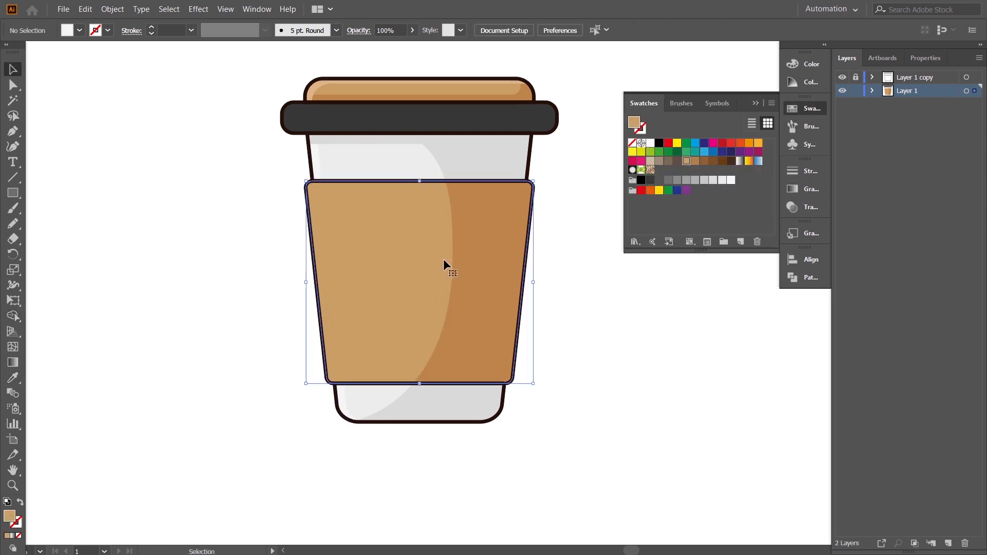
drag(384, 241, 395, 242)
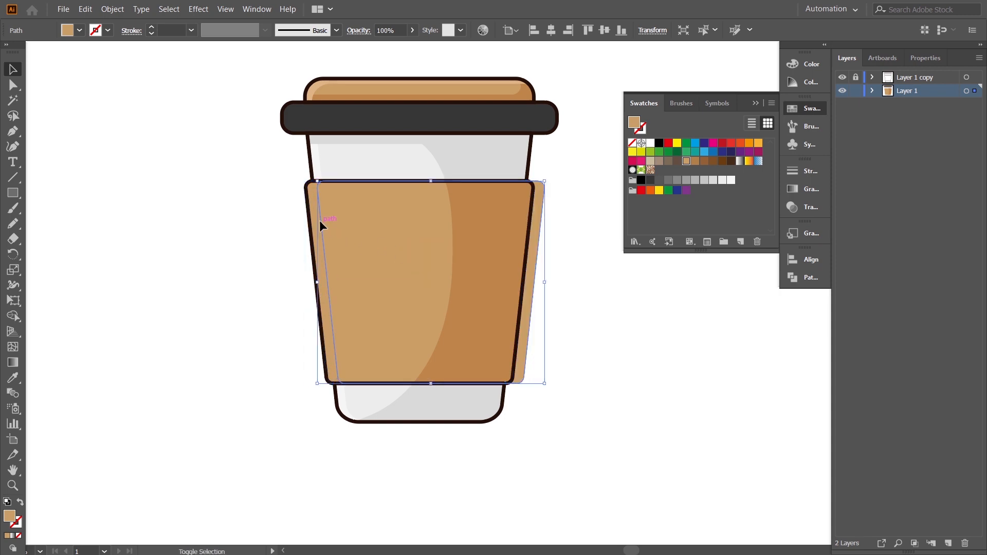
shift+click(311, 221)
key(shift+m)
drag(506, 418, 447, 352)
drag(568, 312, 529, 311)
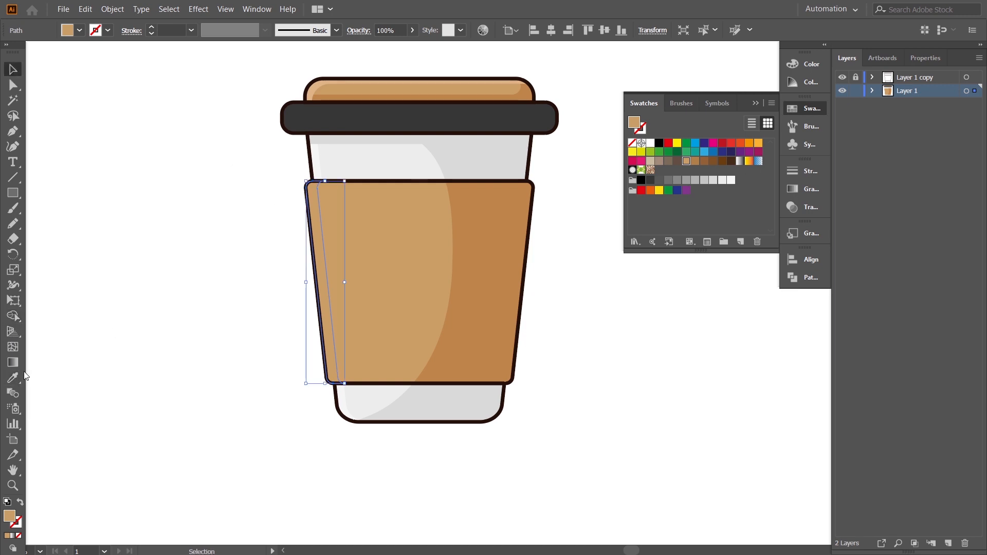
Step: Fill the sleeve's left strip with the light tan of the lid top's highlight using the Eyedropper
click(319, 88)
key(v)
click(319, 378)
Step: Duplicate the dark lid band and offset the copy slightly down and to the right
drag(526, 462, 555, 485)
click(326, 148)
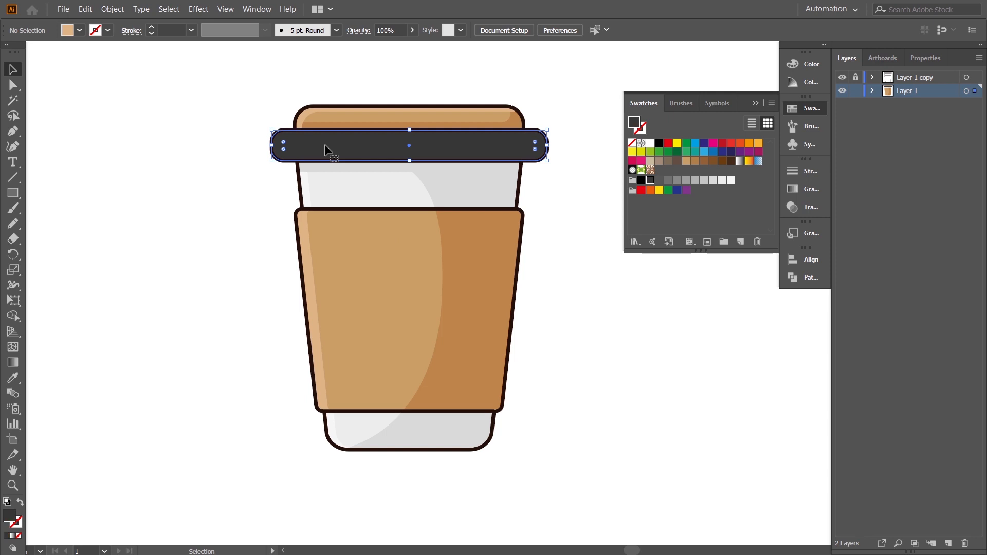
drag(326, 151, 332, 157)
key(Down)
scroll(307, 147, up, 5)
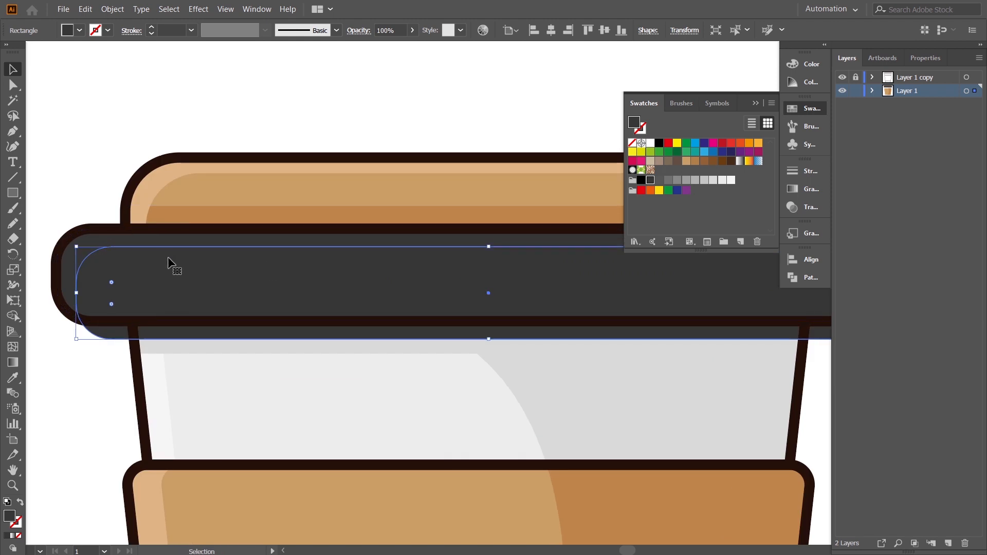
key(ctrl+z)
Step: Select the lid band and its offset copy and remove the copy's area with Shape Builder, leaving a strip along the top and left edges
shift+click(97, 239)
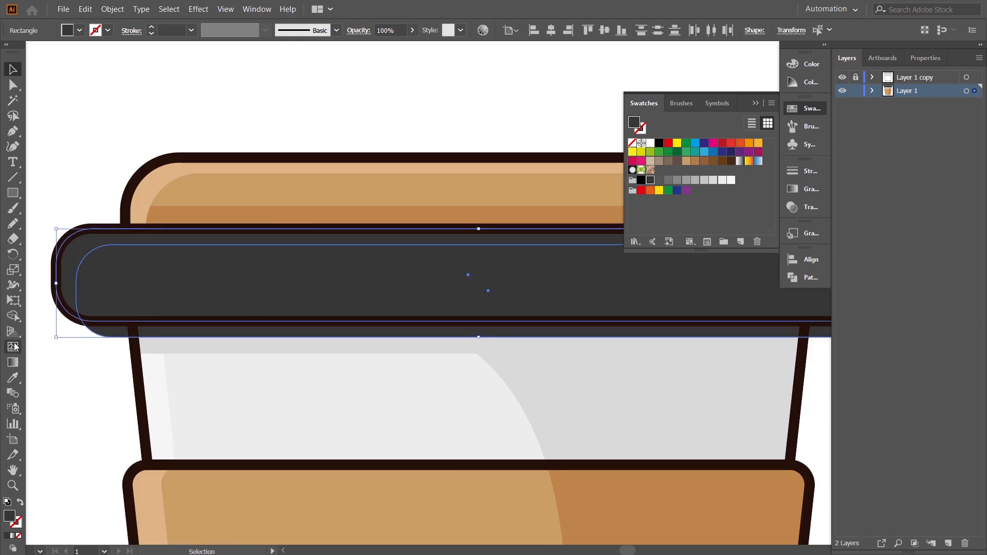
click(13, 316)
drag(540, 370, 466, 309)
click(13, 69)
click(150, 100)
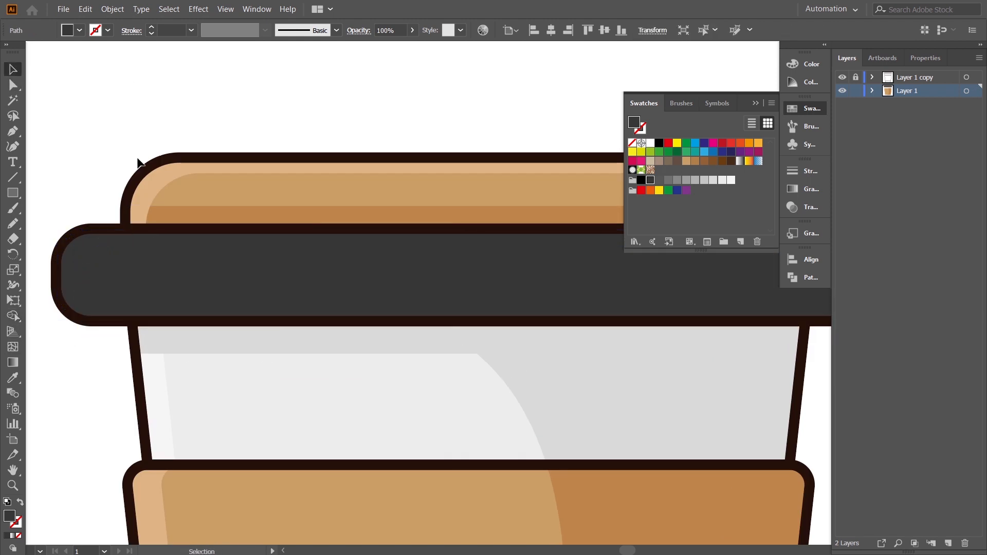
Step: Fill the strip along the lid band's top and left edges with the lighter grey #545454
click(91, 244)
double_click(10, 516)
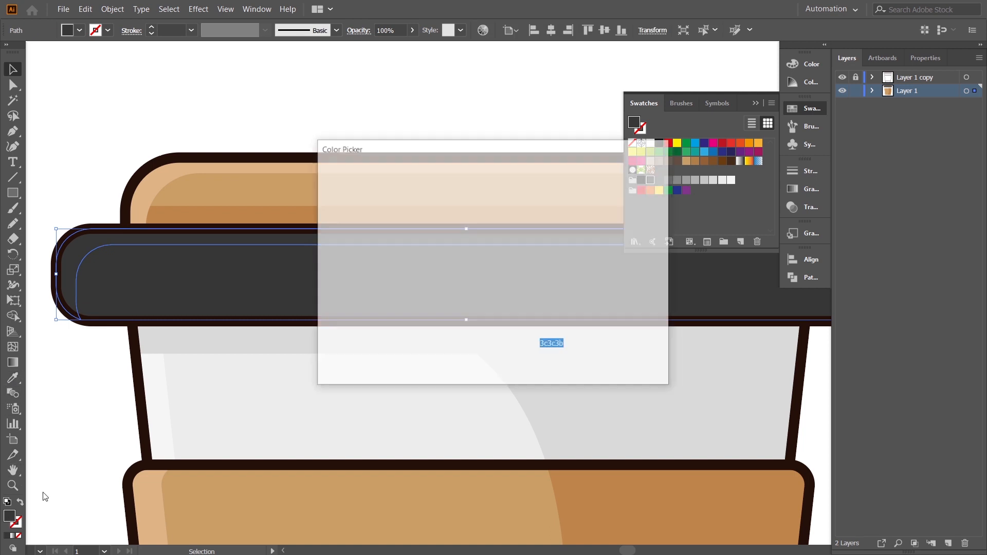
drag(326, 311, 326, 297)
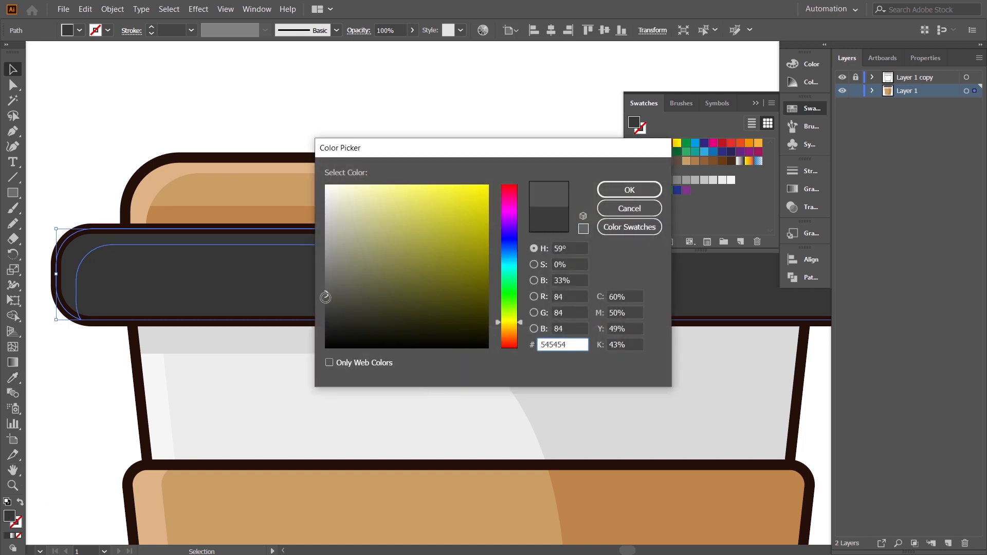
click(625, 188)
click(33, 73)
Step: Duplicate the dark lid band slightly up and left, and trim it with Shape Builder to leave a strip along the bottom and right edges
drag(484, 227, 289, 164)
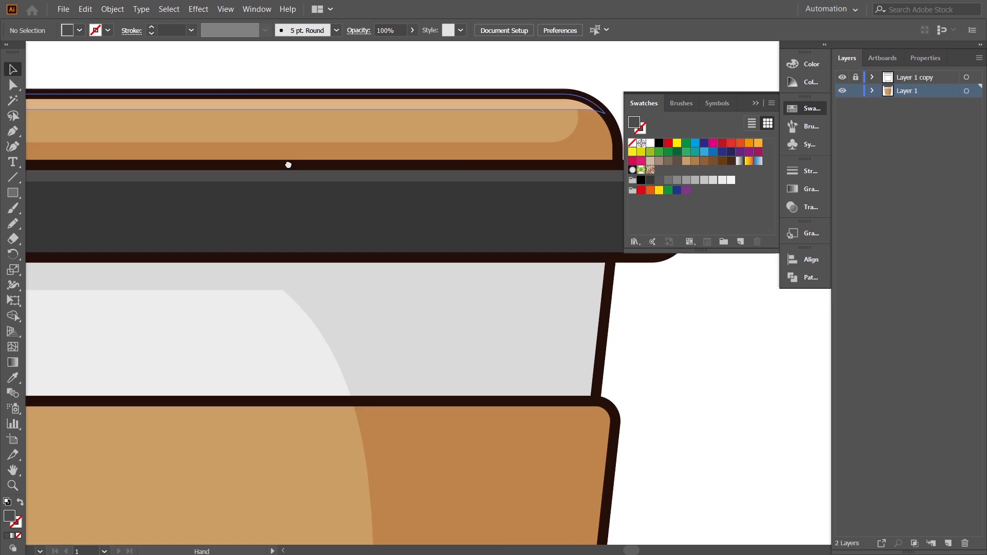
key(ctrl+minus)
key(ctrl+minus)
drag(661, 396, 647, 350)
click(511, 213)
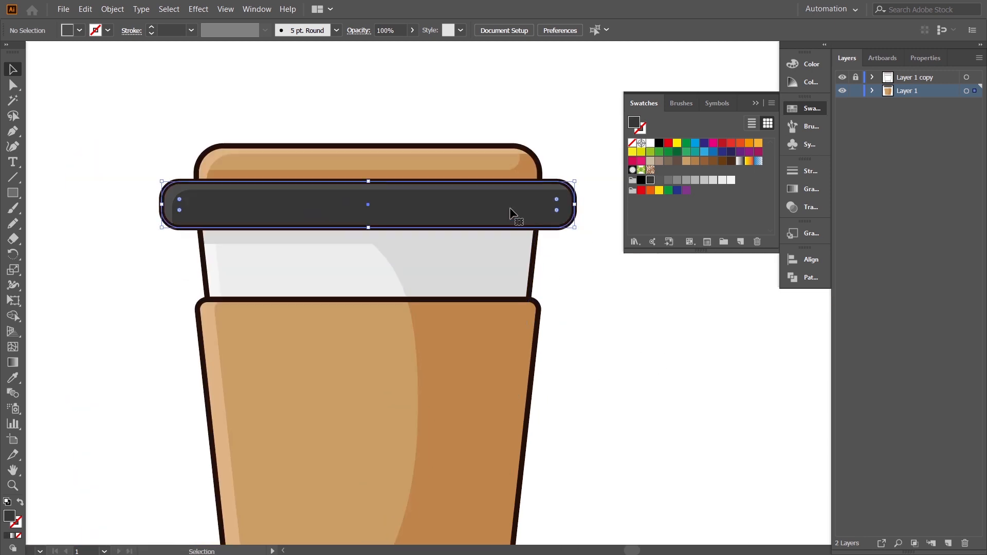
drag(511, 213, 495, 197)
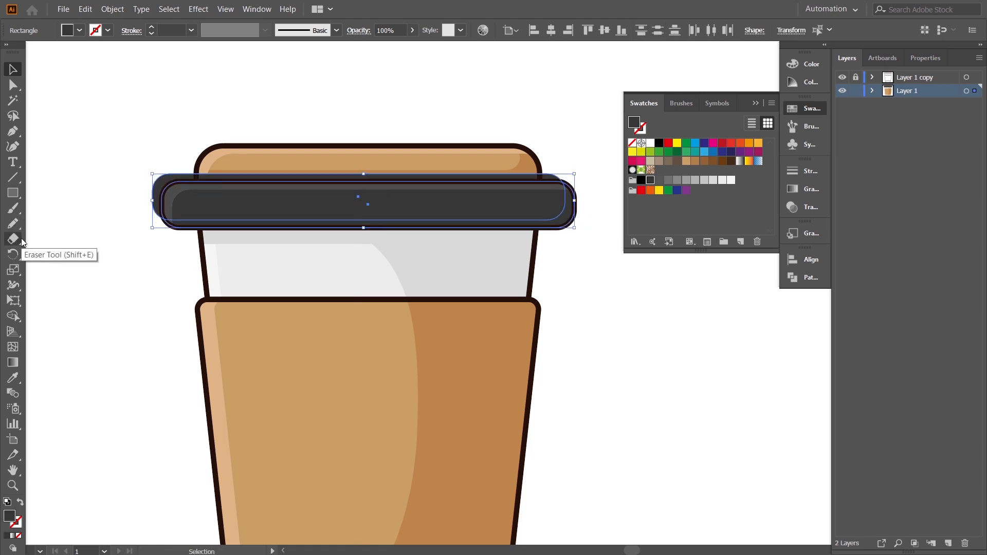
click(17, 319)
alt+drag(154, 161, 224, 192)
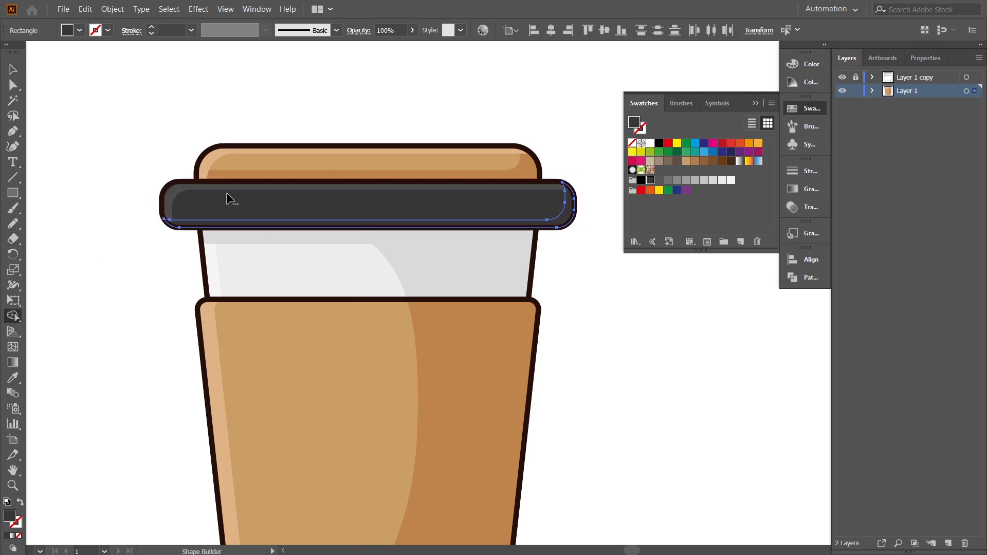
click(13, 70)
Step: Try a black swatch fill on the strip along the lid band's bottom and right edges
click(118, 121)
click(368, 227)
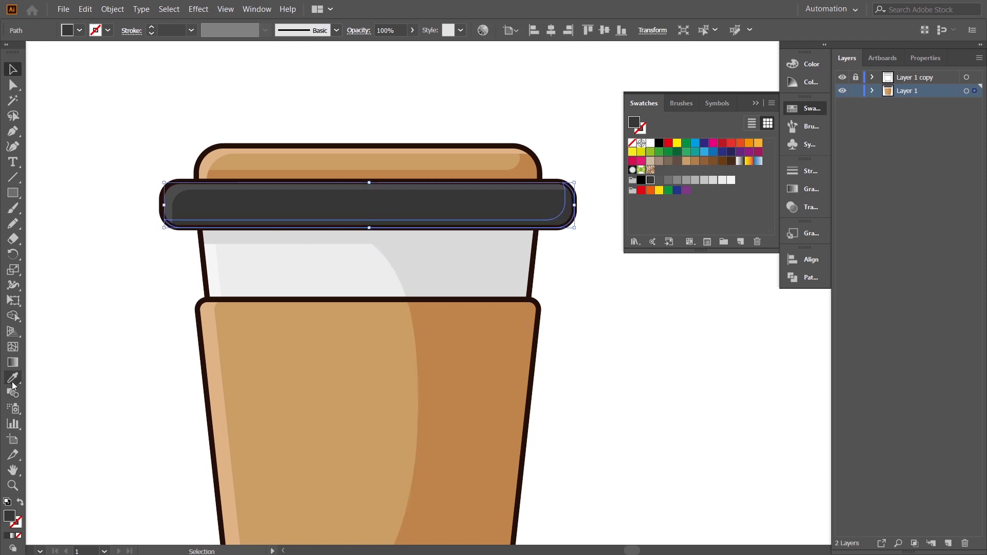
click(640, 180)
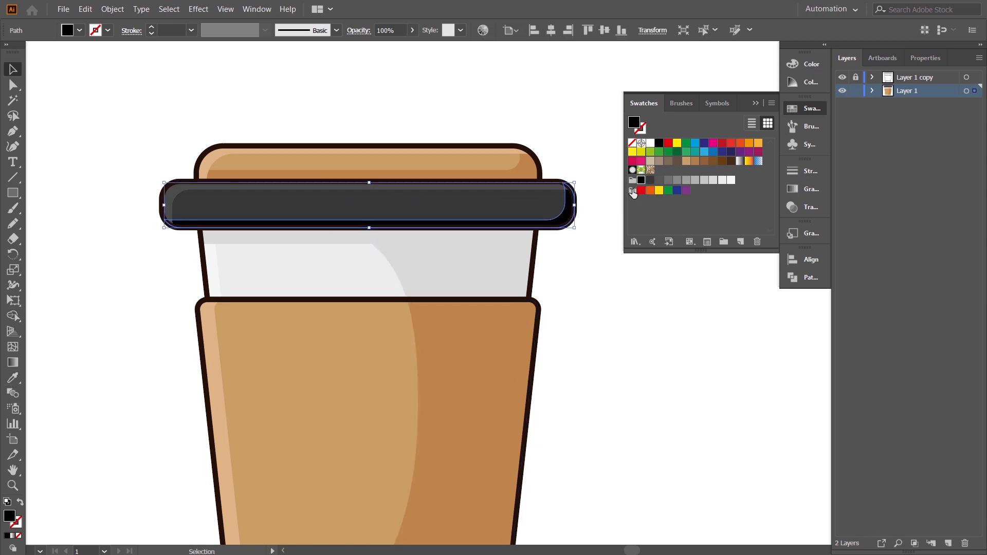
click(608, 304)
drag(608, 307, 601, 337)
Step: Fill the lid band's bottom and right strip with a grey slightly darker than the band's #3c3c3b
click(564, 251)
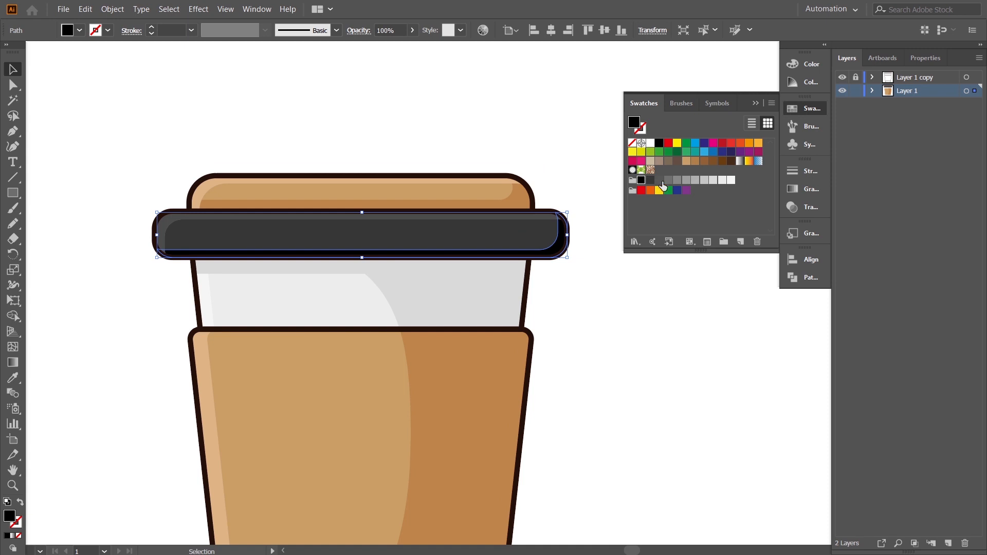
click(650, 183)
double_click(9, 516)
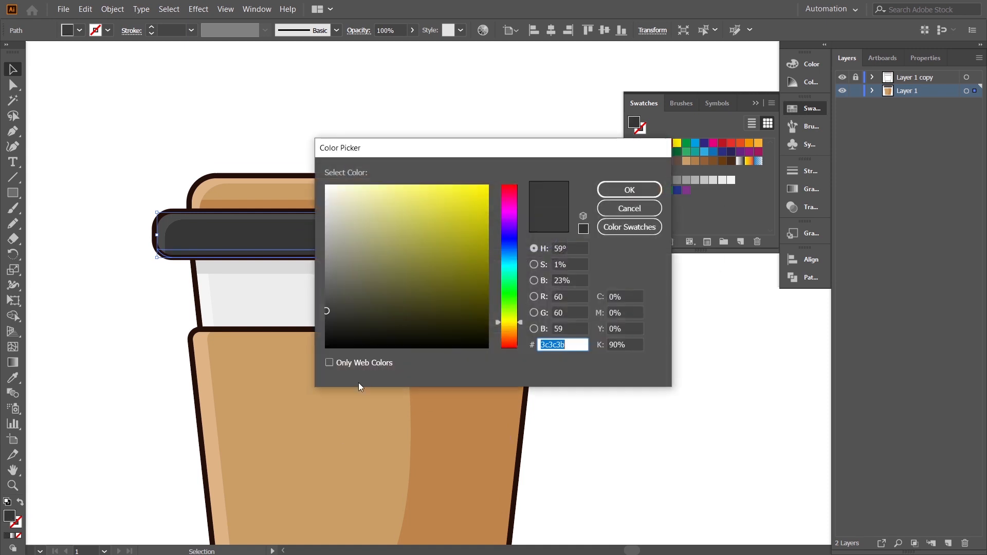
click(325, 322)
click(633, 190)
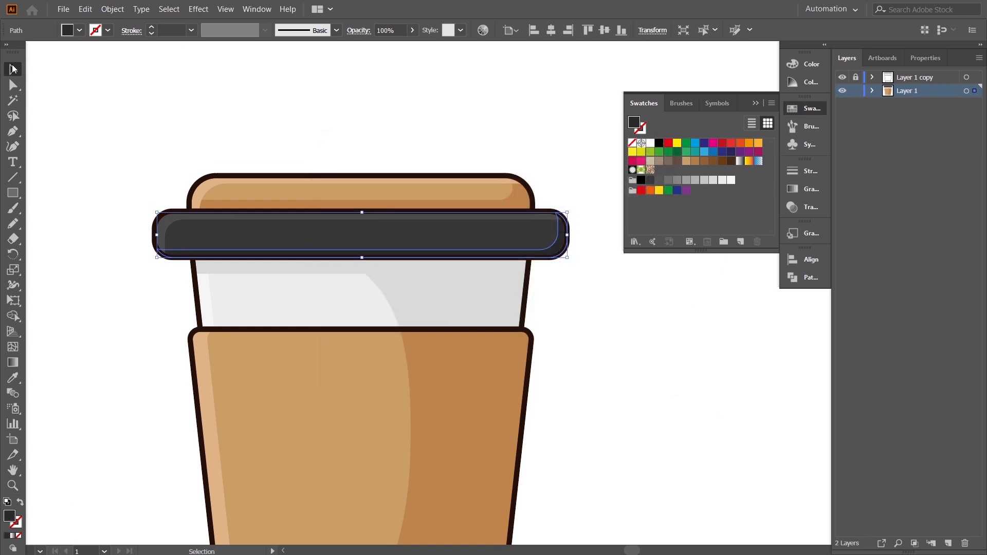
click(740, 419)
Step: Duplicate the cup body's curved grey shadow and offset the copy slightly to the left
drag(704, 464, 693, 384)
key(ctrl+minus)
key(ctrl+minus)
drag(572, 513, 518, 407)
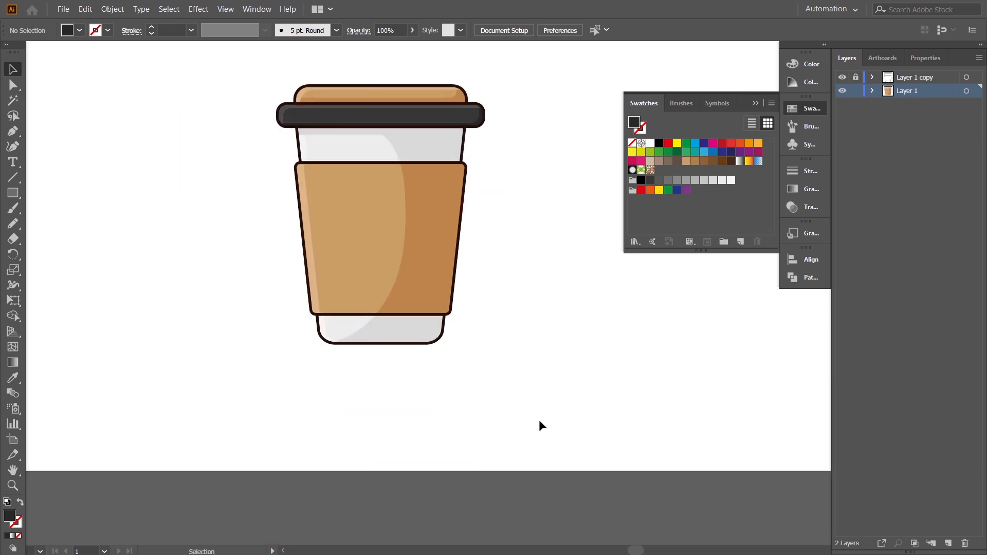
key(ctrl+plus)
drag(496, 345, 502, 376)
click(457, 157)
key(a)
key(v)
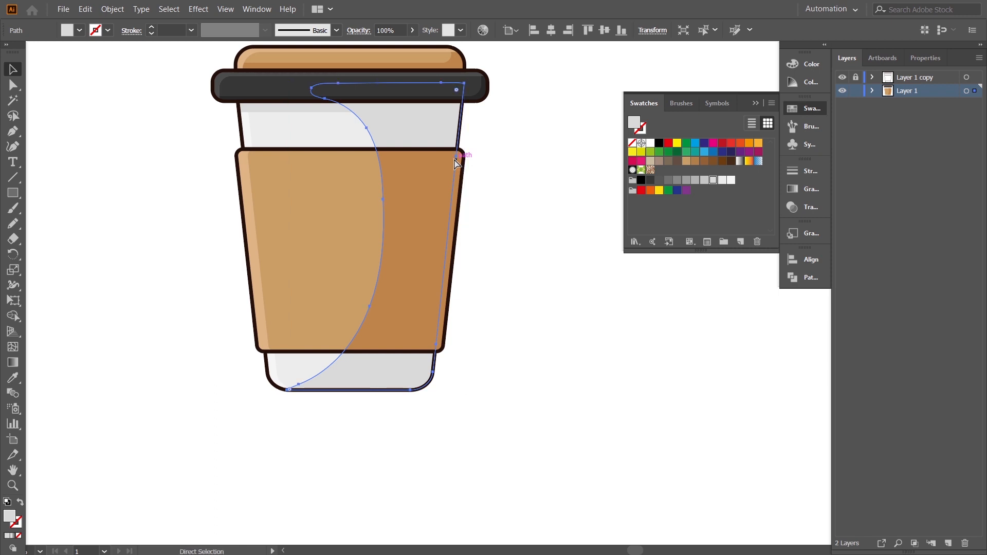
drag(434, 137, 415, 129)
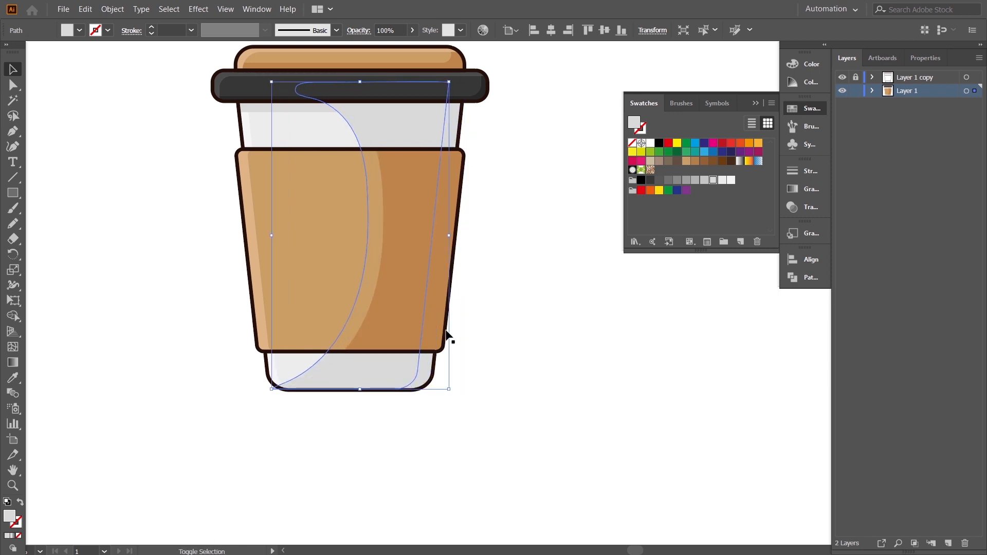
Step: Remove the offset copy's area with Shape Builder, leaving a narrow strip along the cup body's right edge
click(12, 316)
alt+click(341, 357)
drag(327, 377, 326, 404)
key(ctrl+z)
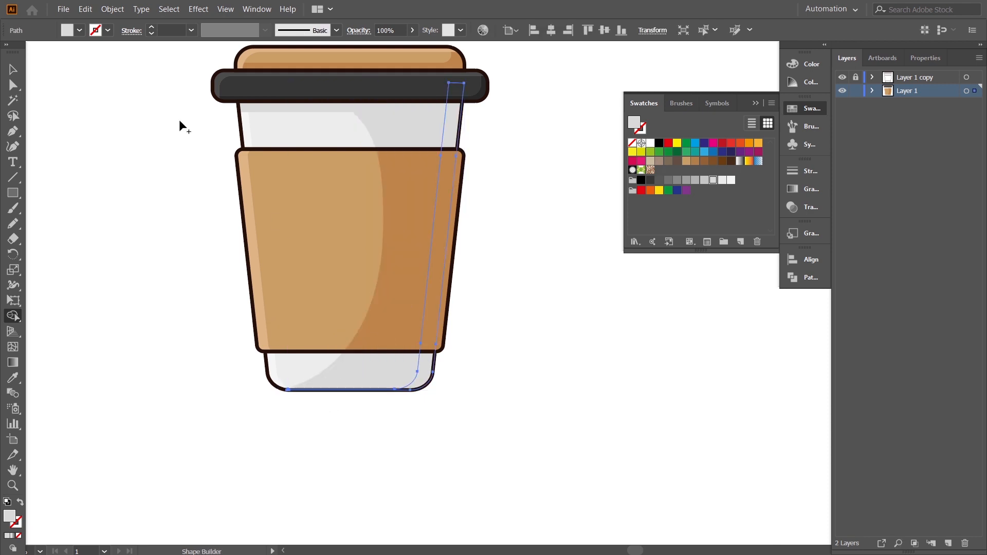
click(14, 70)
Step: Fill the strip along the cup body's right edge with the next darker grey swatch
click(551, 302)
click(451, 134)
click(13, 377)
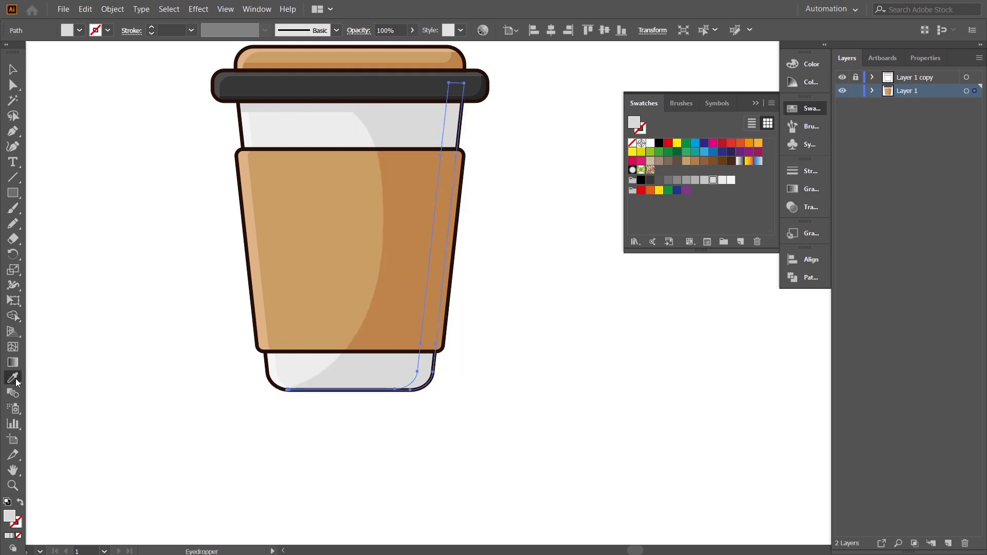
double_click(9, 517)
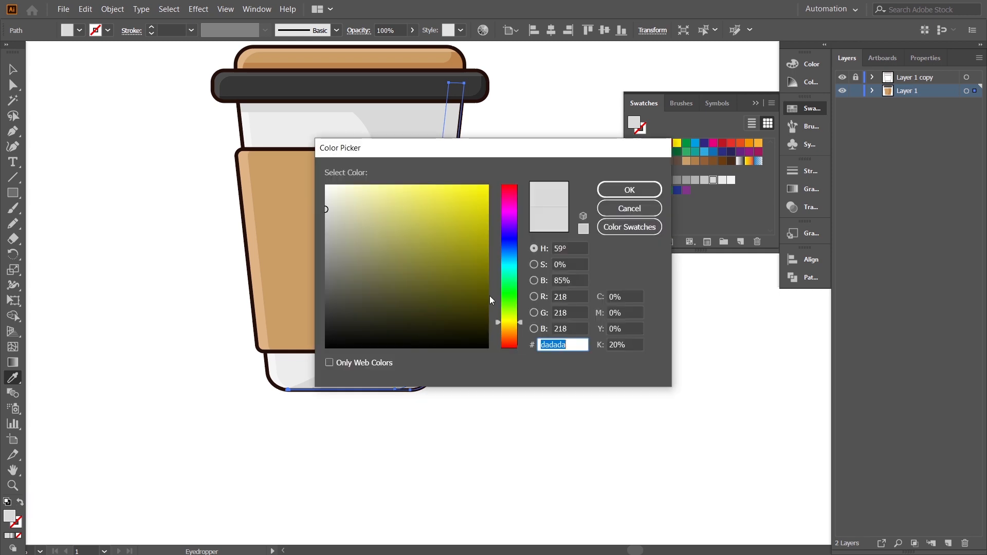
click(639, 208)
click(704, 181)
click(12, 69)
Step: Duplicate the sleeve's brown shadow slightly to the left and trim it with Shape Builder, leaving a strip along the sleeve's right edge
click(574, 297)
drag(574, 297, 611, 321)
click(483, 286)
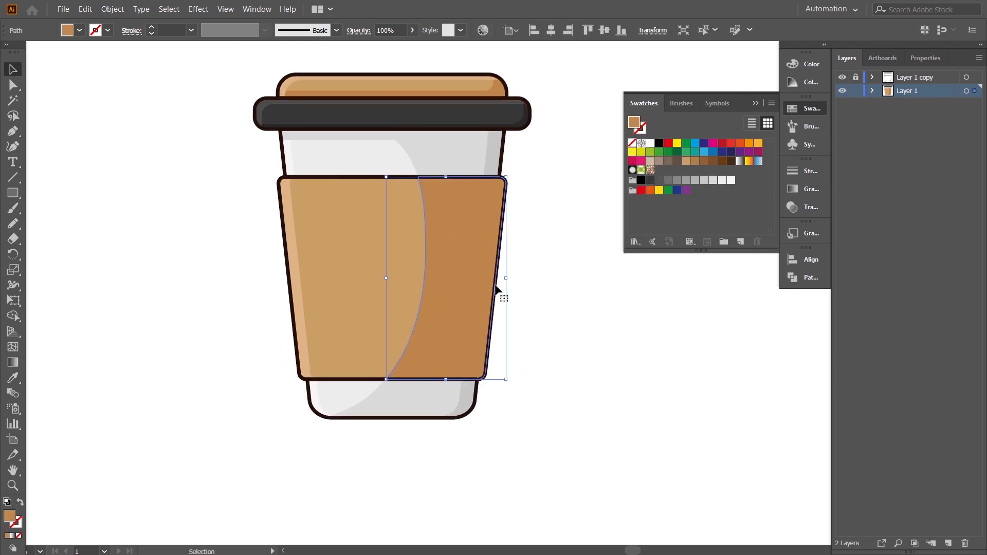
drag(473, 270, 450, 270)
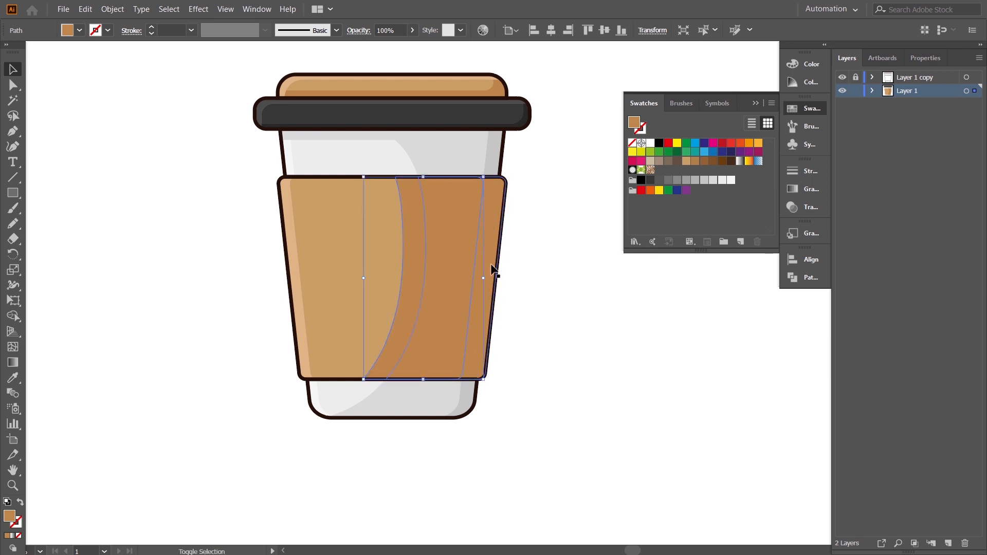
key(shift+m)
drag(333, 305, 435, 322)
click(14, 68)
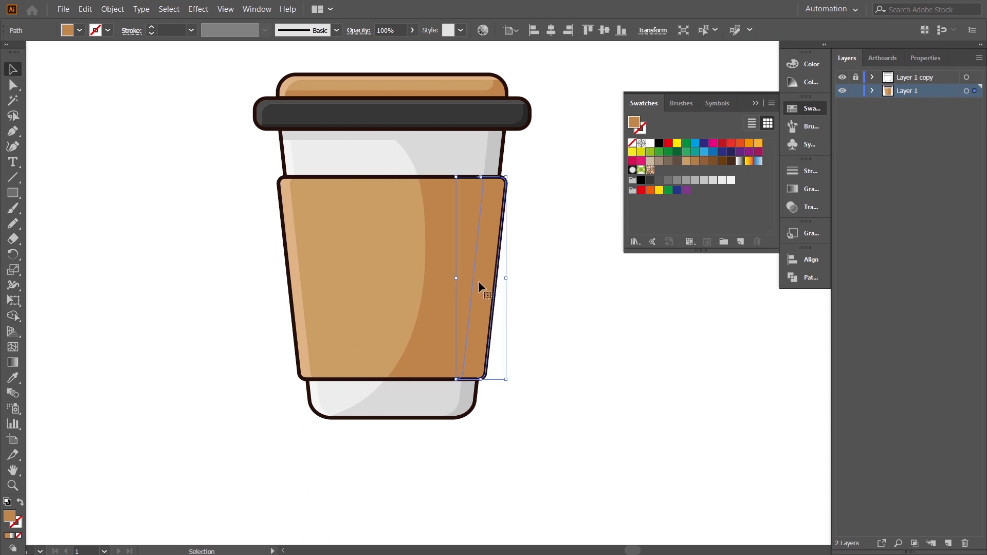
Step: Fill the strip along the sleeve's right edge with the darker brown #b7773d
double_click(9, 517)
click(435, 229)
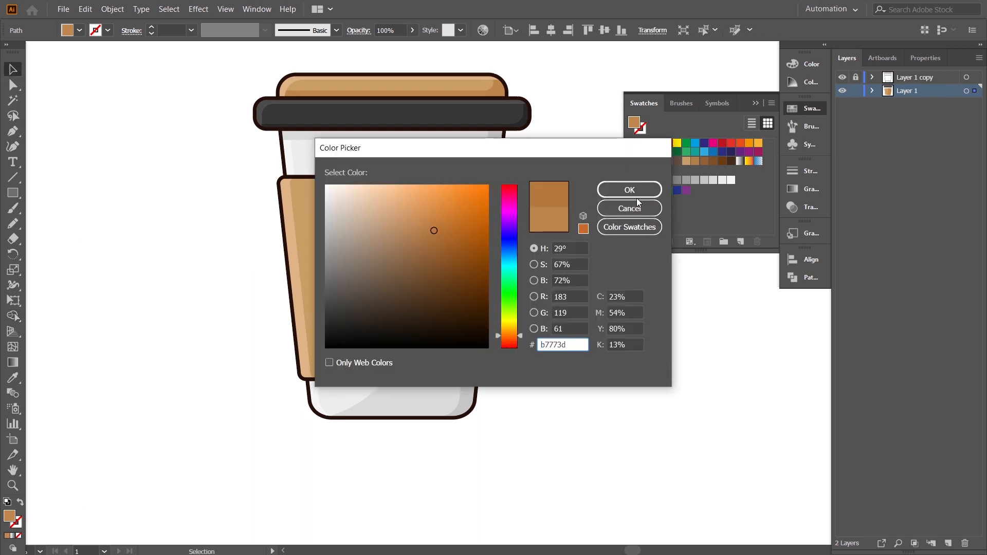
click(630, 191)
click(593, 343)
Step: Examine the shaded cup's highlights and shadows up close and as a whole
drag(592, 343, 599, 390)
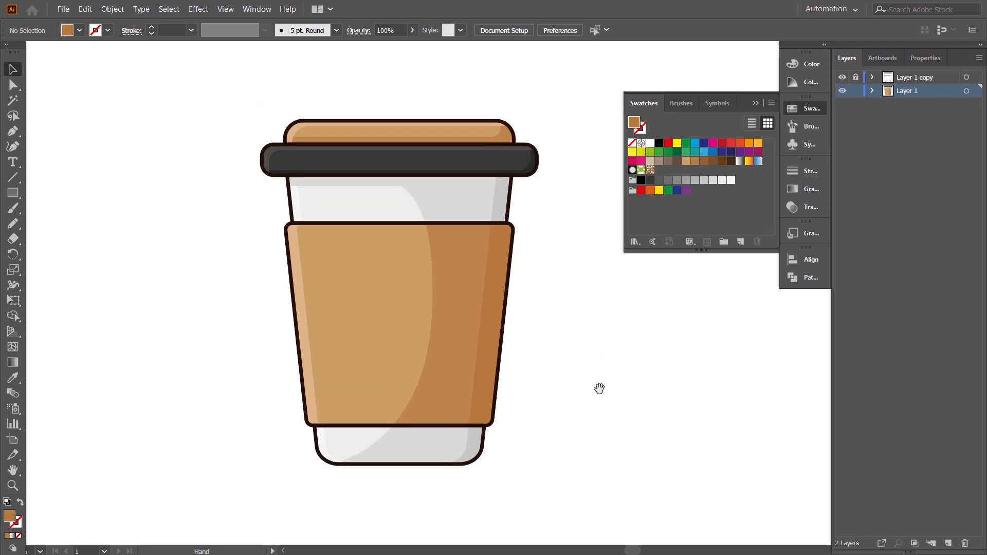
key(ctrl+plus)
key(ctrl+plus)
drag(621, 430, 582, 261)
key(ctrl+minus)
key(ctrl+minus)
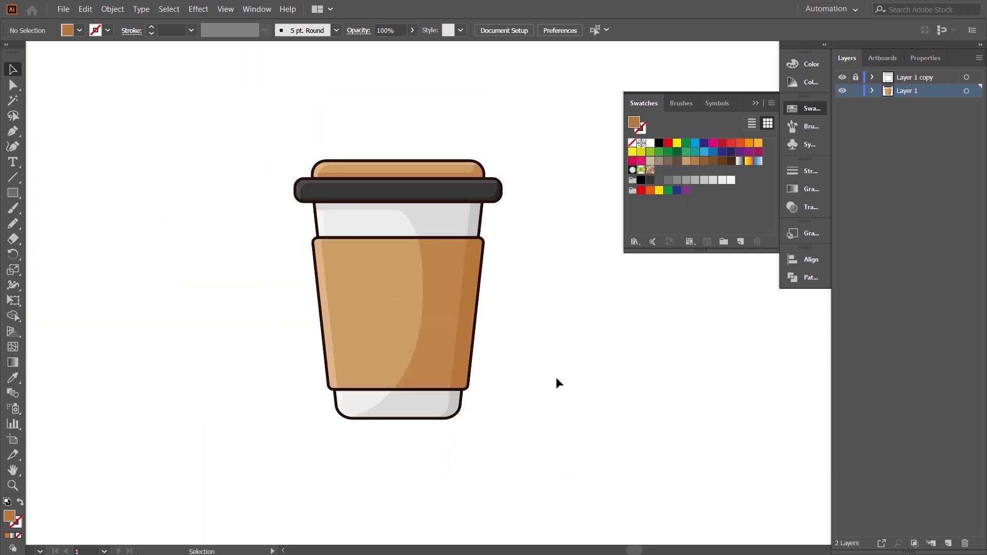
drag(549, 384, 519, 345)
drag(508, 278, 456, 289)
drag(385, 333, 426, 342)
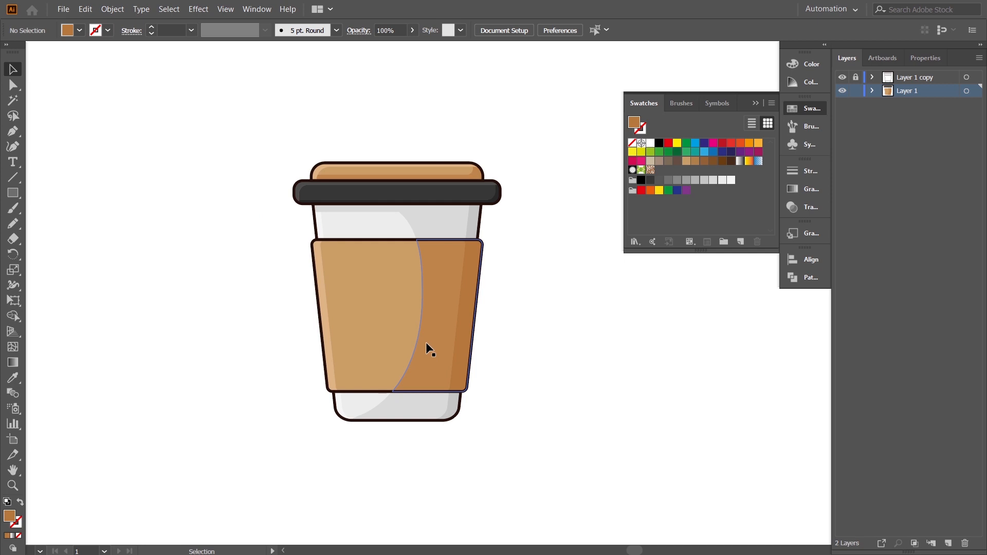
Step: Duplicate the sleeve's base shape slightly downward, fill it with the cup body's light shadow grey and send it behind the sleeve
drag(525, 390, 515, 339)
click(363, 256)
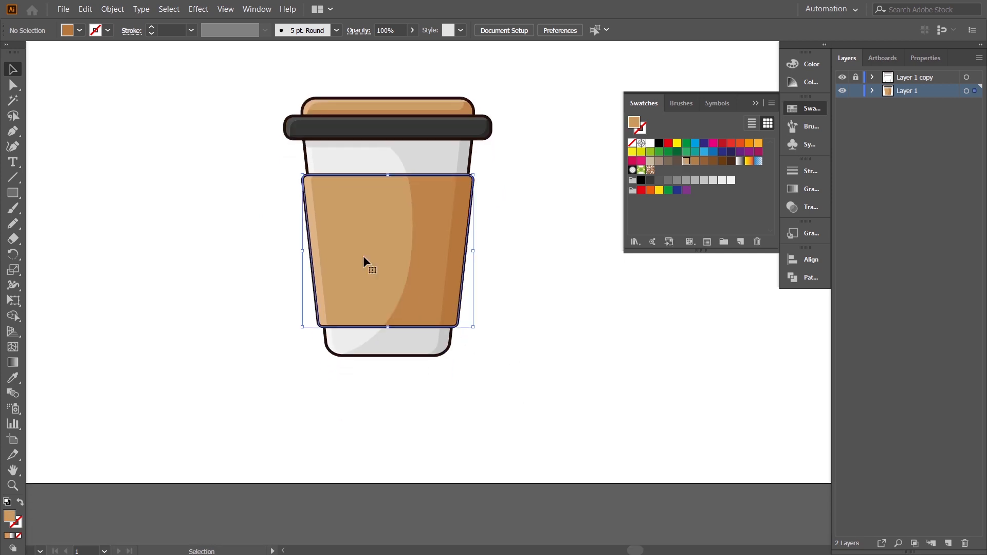
key(a)
key(v)
drag(366, 260, 366, 266)
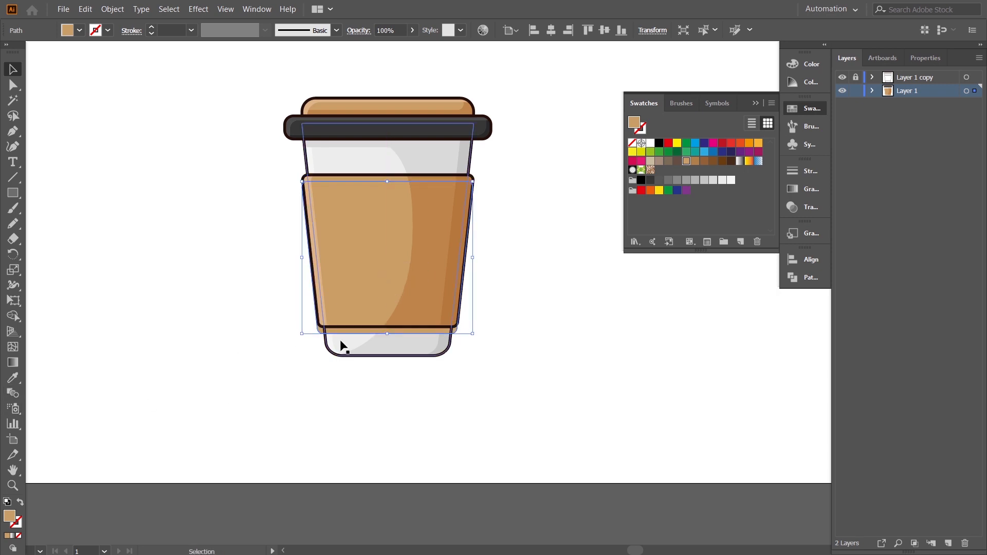
click(13, 378)
click(415, 345)
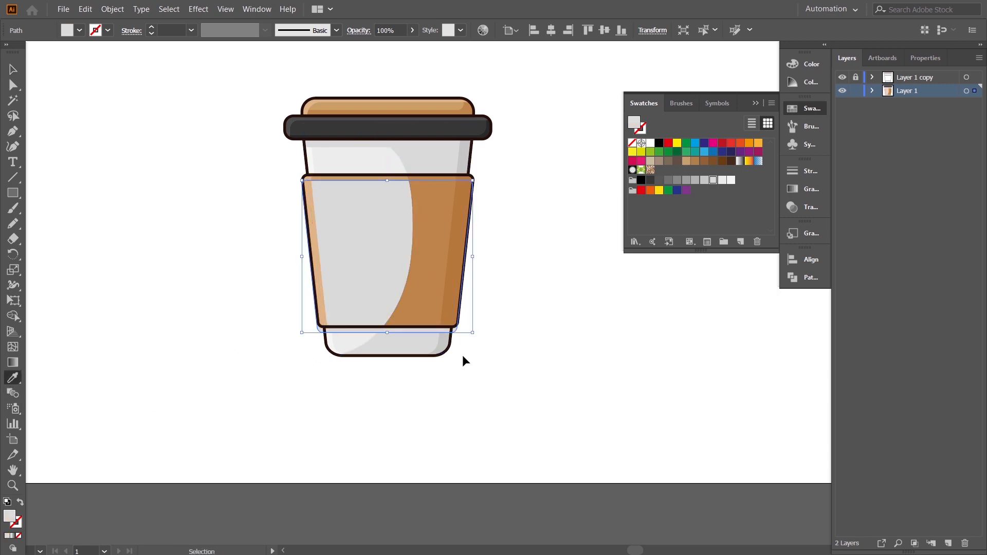
key(ctrl+[)
key(v)
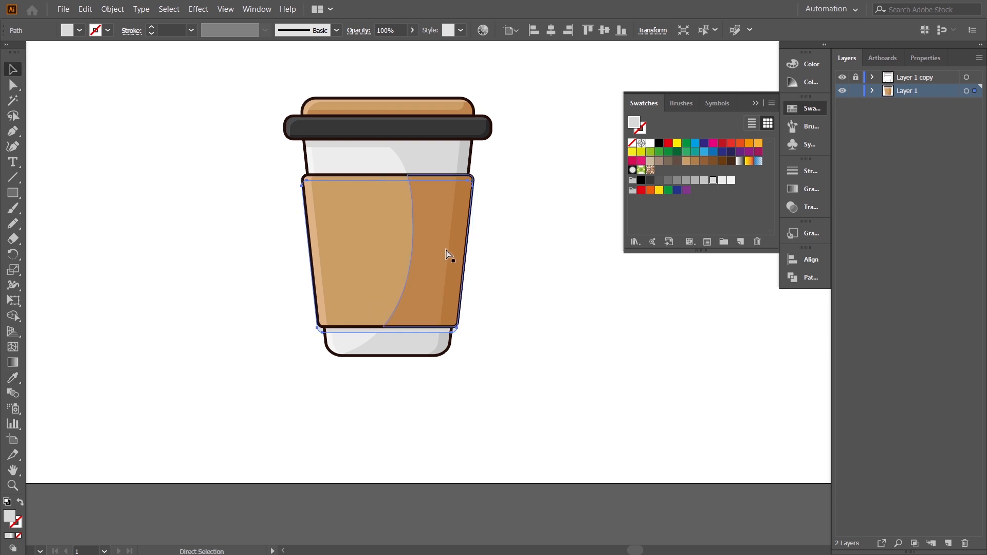
Step: Trim the grey sleeve copy to the cup body's outline with Shape Builder, leaving a shadow band just below the sleeve
key(ctrl+=)
key(ctrl+=)
drag(686, 432, 517, 265)
shift+click(236, 295)
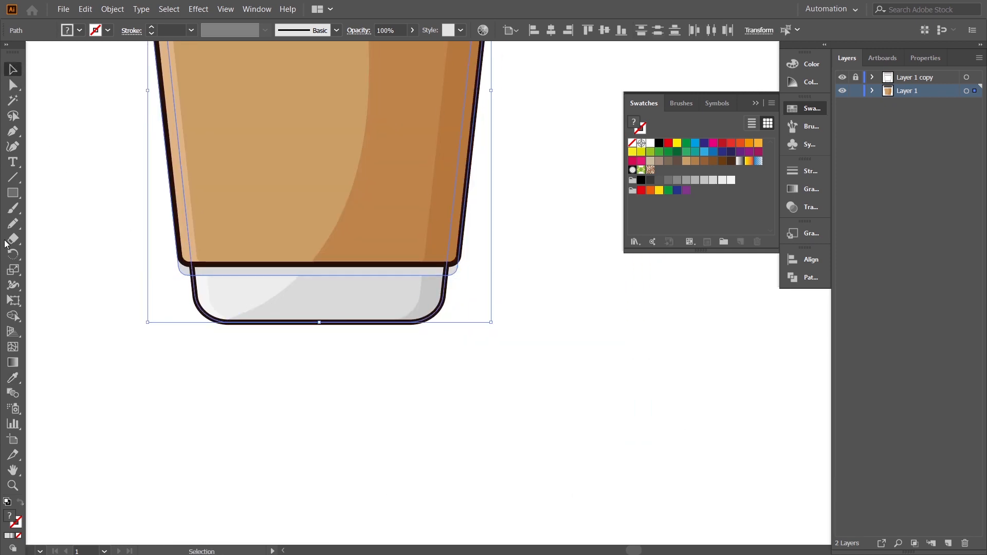
click(13, 314)
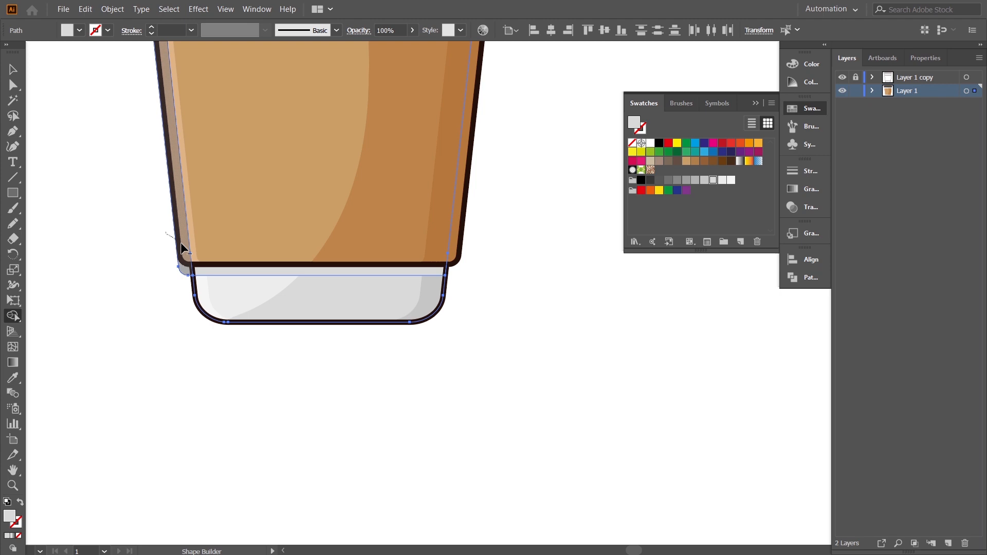
click(13, 69)
click(528, 282)
drag(507, 274, 531, 332)
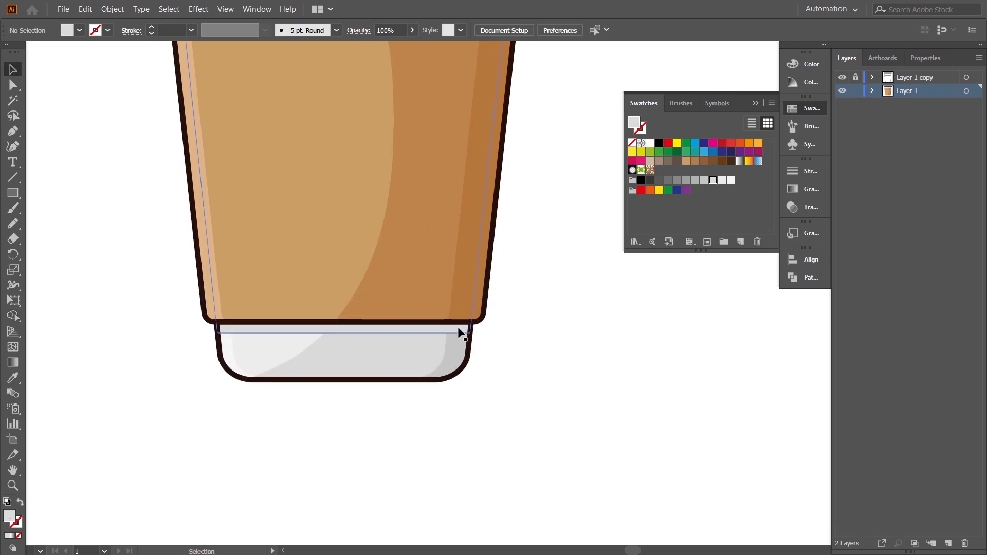
click(459, 330)
click(544, 348)
click(437, 326)
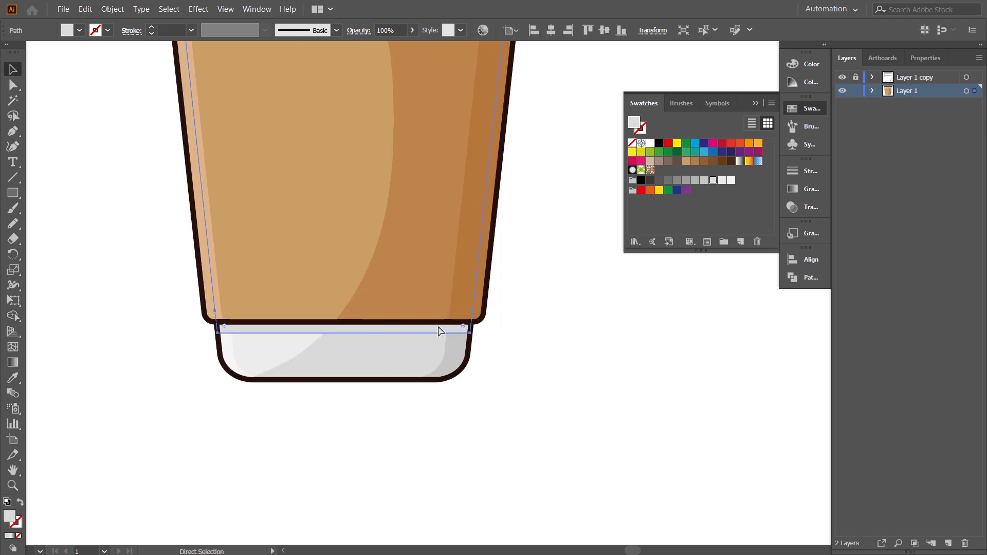
click(557, 335)
Step: Duplicate the light grey shadow band beneath the lid and shift the copy slightly upward
scroll(555, 355, down, 5)
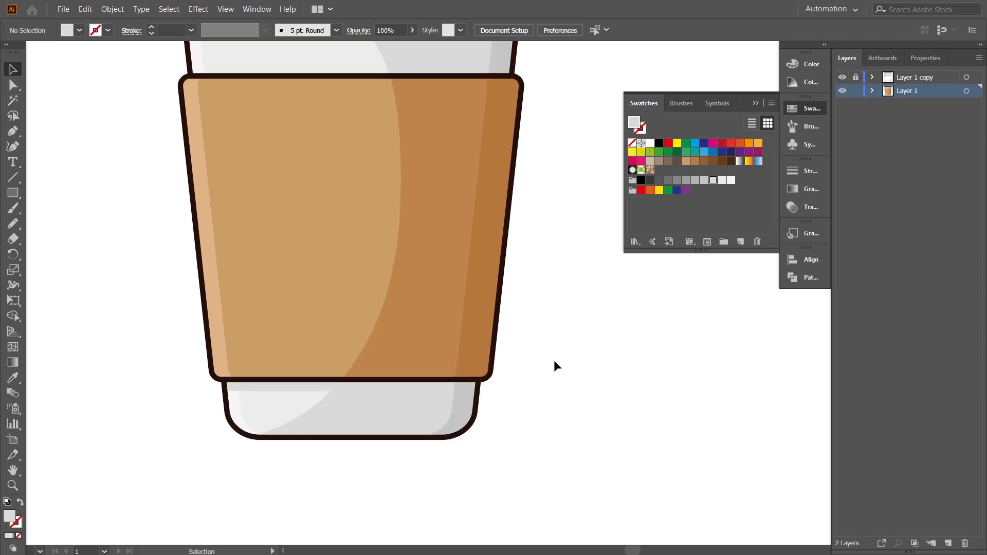
scroll(559, 346, up, 5)
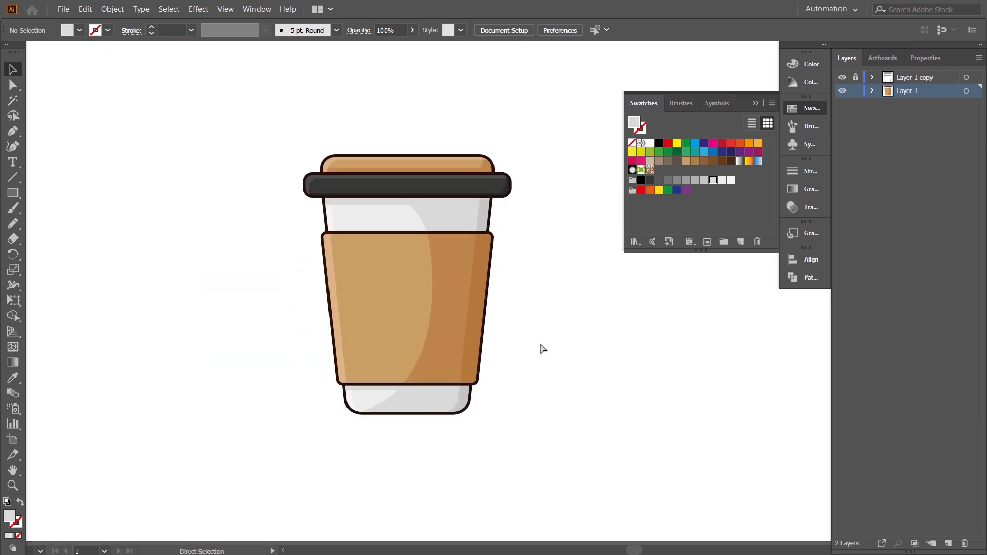
scroll(623, 358, up, 3)
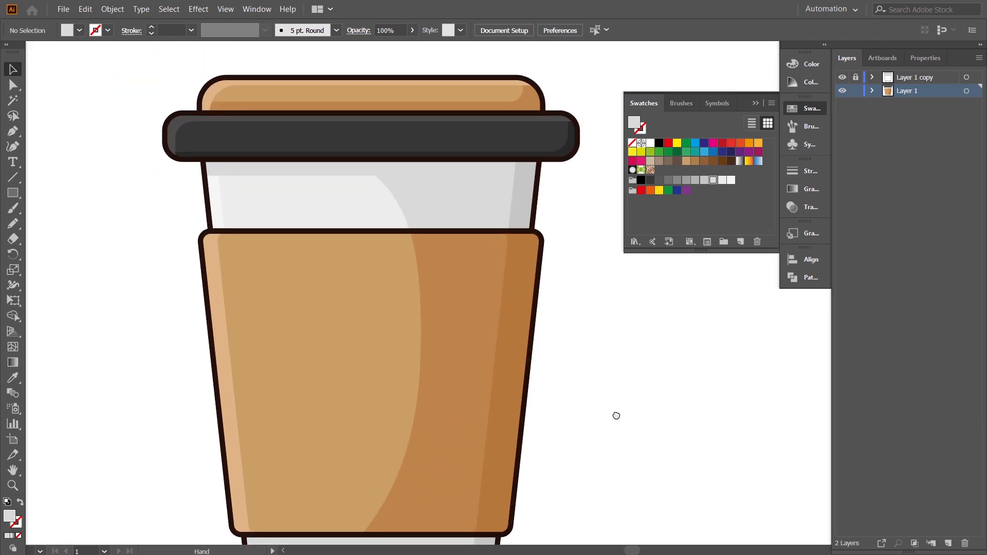
click(350, 172)
scroll(454, 227, down, 3)
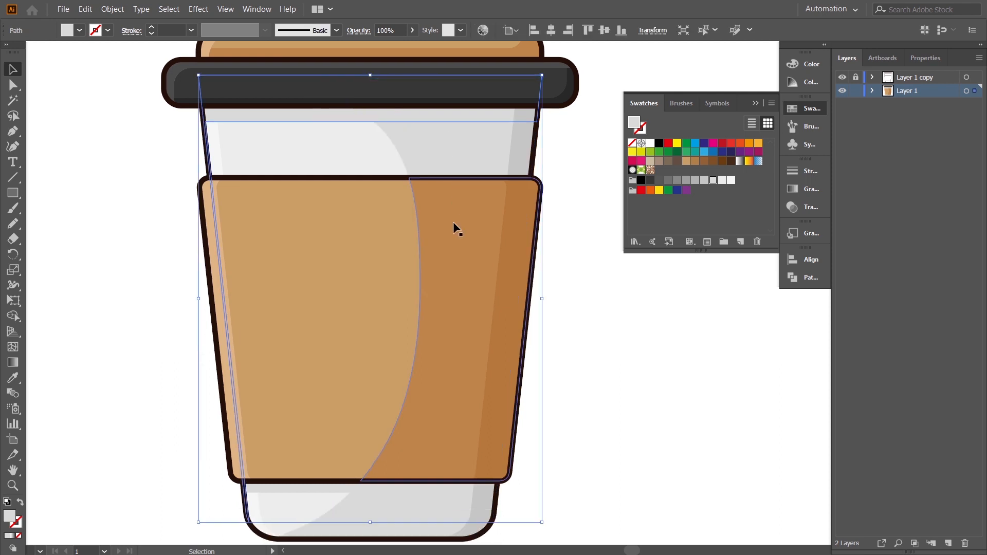
scroll(445, 223, up, 3)
key(a)
drag(376, 146, 376, 144)
key(ctrl+z)
drag(315, 149, 312, 141)
Step: Fill the shifted band beneath the lid with the darker grey sampled from the cup body's right-edge strip
click(16, 379)
click(527, 176)
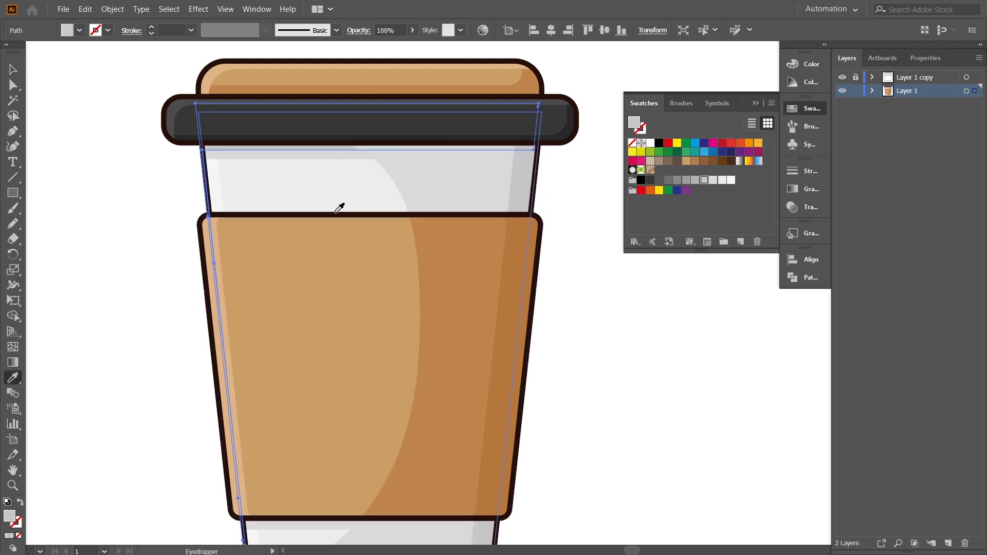
click(11, 73)
key(a)
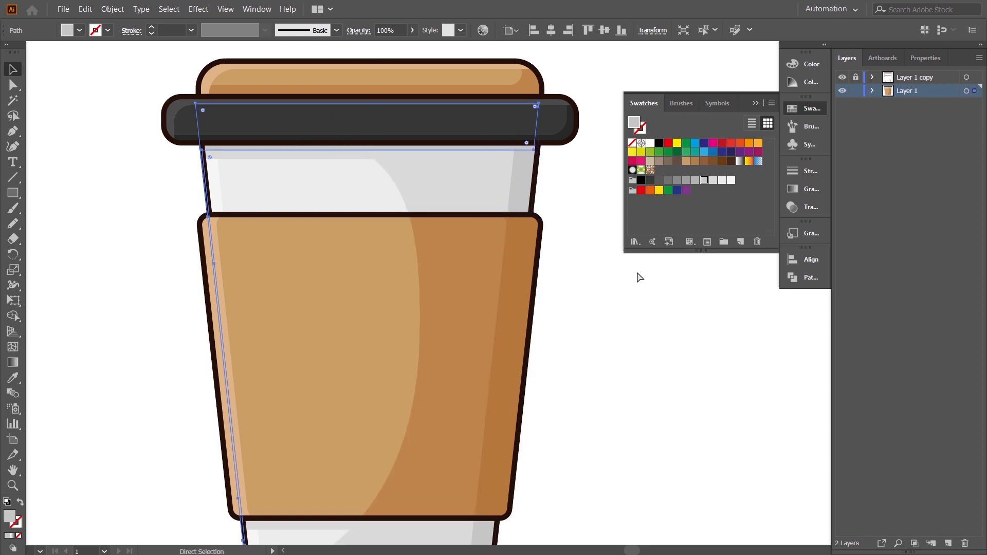
click(589, 264)
Step: Unite the dark grey band beneath the lid with the cup body's right-edge strip
drag(593, 334, 571, 339)
click(471, 99)
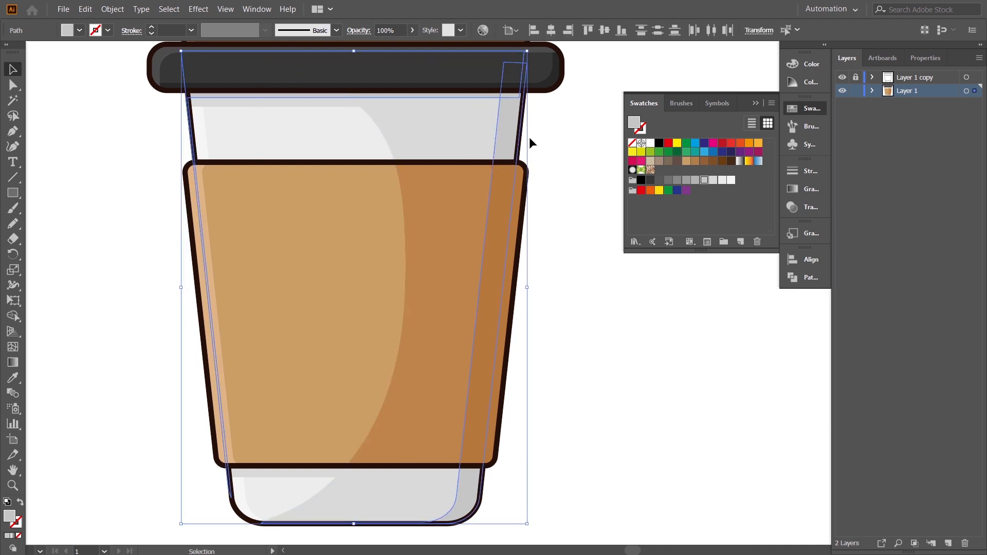
scroll(530, 138, up, 2)
click(790, 276)
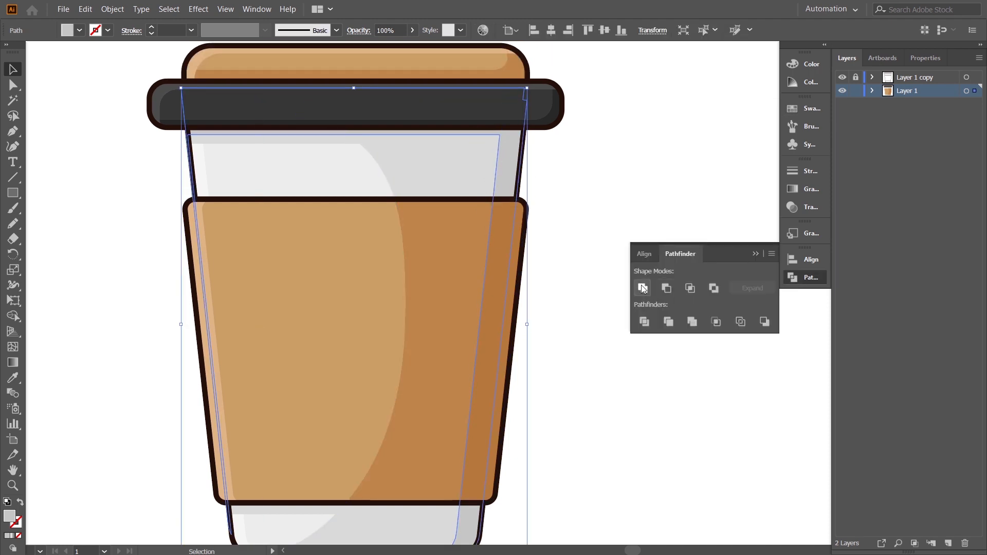
Step: Round the inner corner where the dark grey band beneath the lid meets the right-edge strip
click(504, 142)
key(a)
drag(498, 139, 461, 173)
click(12, 70)
click(620, 190)
mouse_move(583, 261)
mouse_down()
mouse_move(574, 198)
mouse_move(575, 300)
mouse_move(577, 267)
mouse_up()
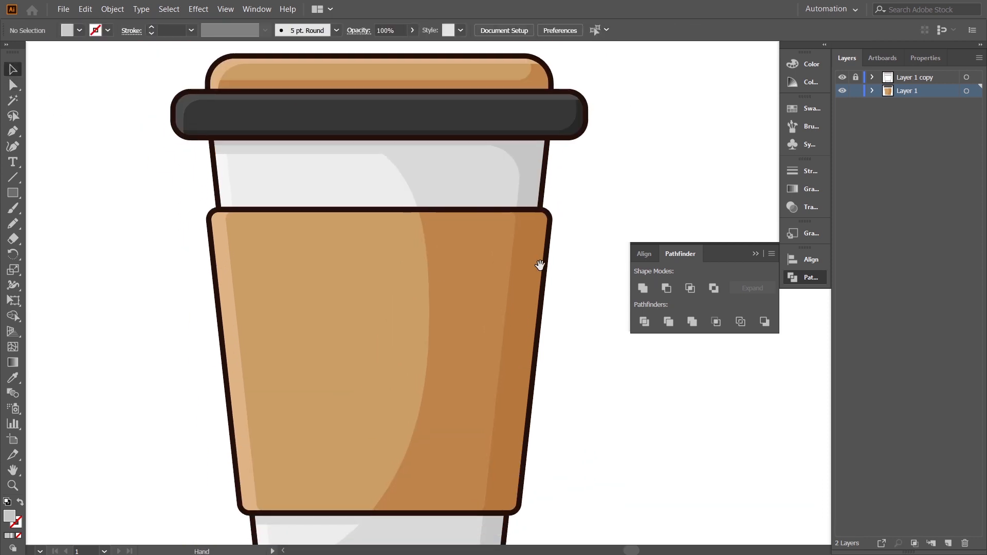
Step: Unite the light grey band beneath the lid with the cup body's large curved shadow
click(352, 154)
shift+click(347, 153)
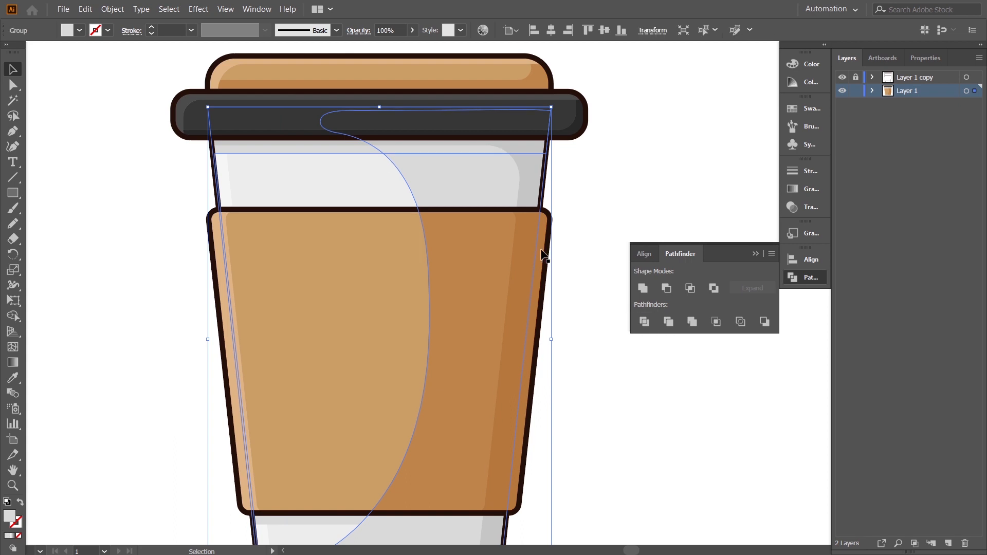
click(643, 288)
Step: Round the inner corner of the united light grey shadow beneath the lid to about 51 px
key(a)
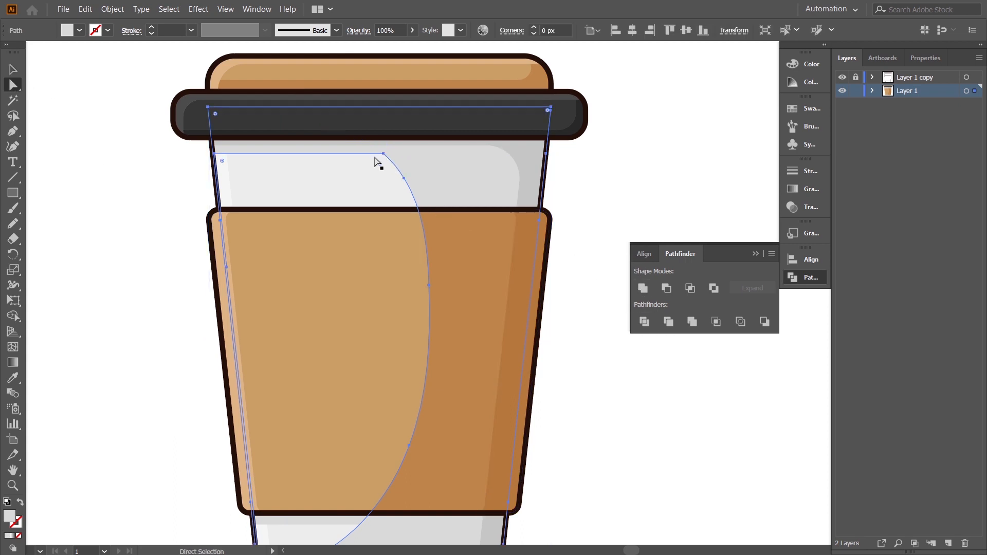
click(383, 155)
drag(380, 164, 354, 216)
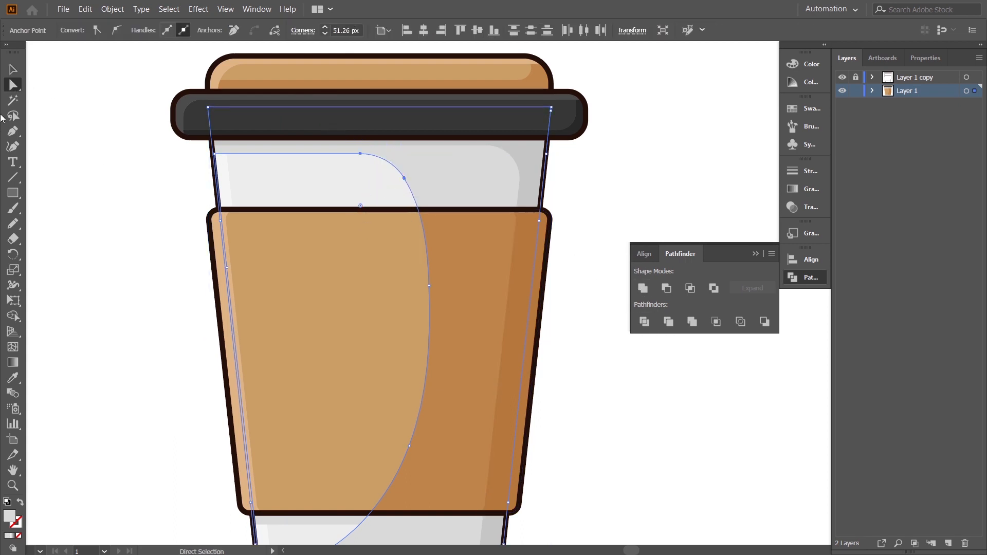
key(v)
click(642, 160)
Step: Unite the light grey band below the sleeve with the cup body's large curved shadow
drag(666, 182, 671, 30)
click(352, 380)
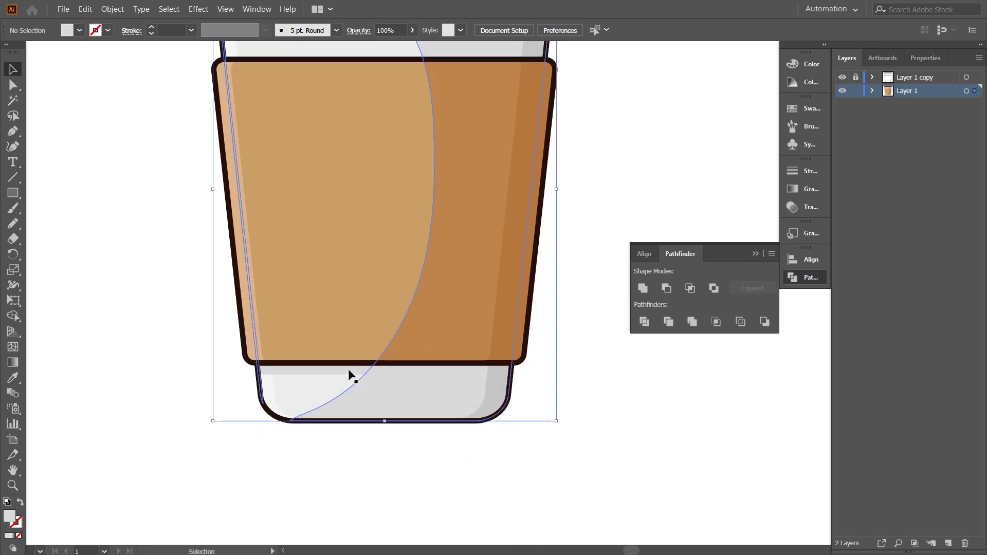
click(643, 288)
drag(560, 334, 549, 377)
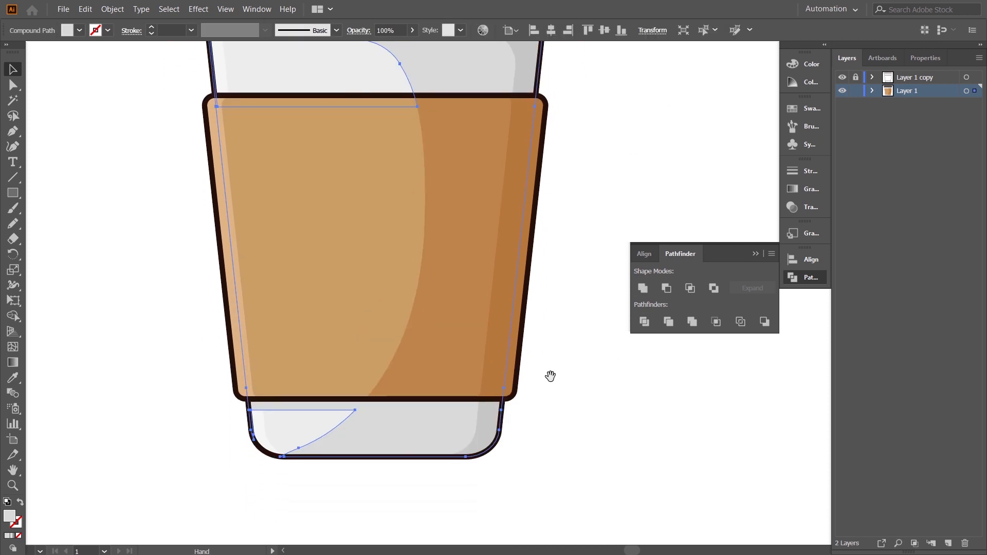
click(17, 317)
click(13, 70)
click(129, 195)
Step: Round the light grey shadow's inner corner below the sleeve to about 9.8 px
click(357, 425)
click(12, 85)
drag(346, 414, 327, 427)
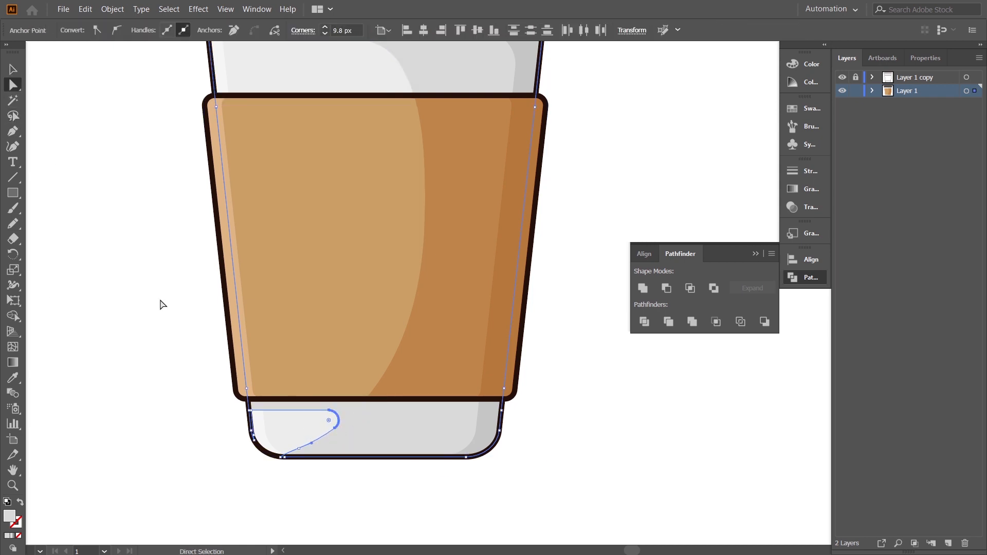
click(12, 70)
click(173, 395)
Step: Duplicate the sleeve's base shape behind the original and move the copy slightly down
drag(181, 404, 231, 370)
drag(556, 472, 478, 418)
click(338, 260)
key(ctrl+c)
key(ctrl+b)
drag(337, 257, 338, 264)
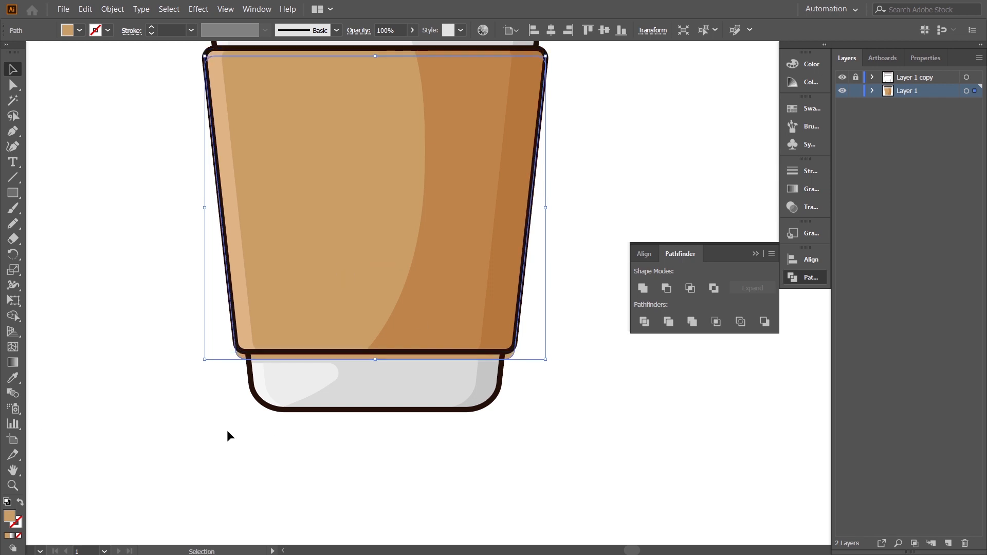
Step: Fill the new sleeve copy with the darker grey sampled from the cup's right-edge strip and send it behind the sleeve
key(i)
click(481, 397)
click(13, 69)
click(154, 216)
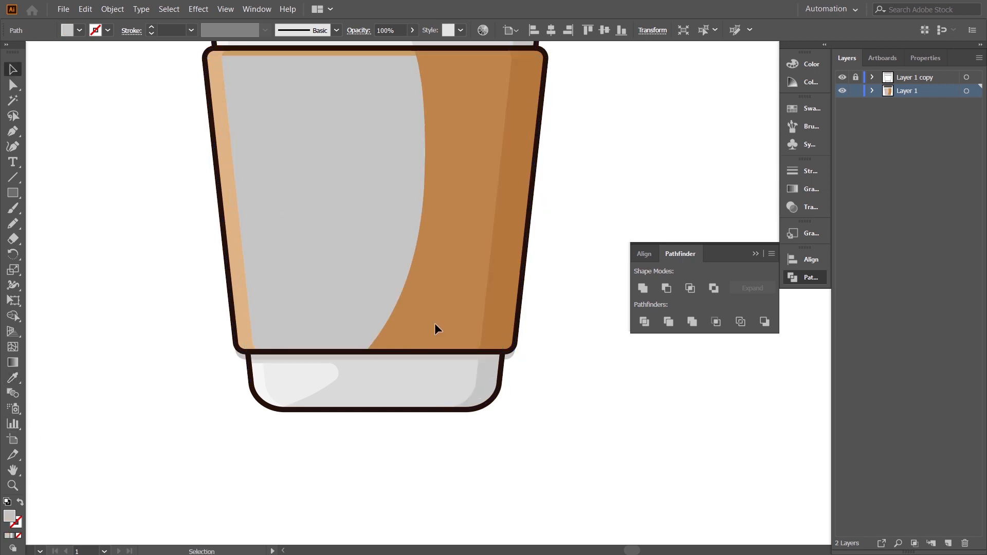
click(361, 357)
key(ctrl+[)
Step: Trim the dark grey sleeve copy to the cup body with Shape Builder, removing the parts that stick out at the sides
shift+click(408, 395)
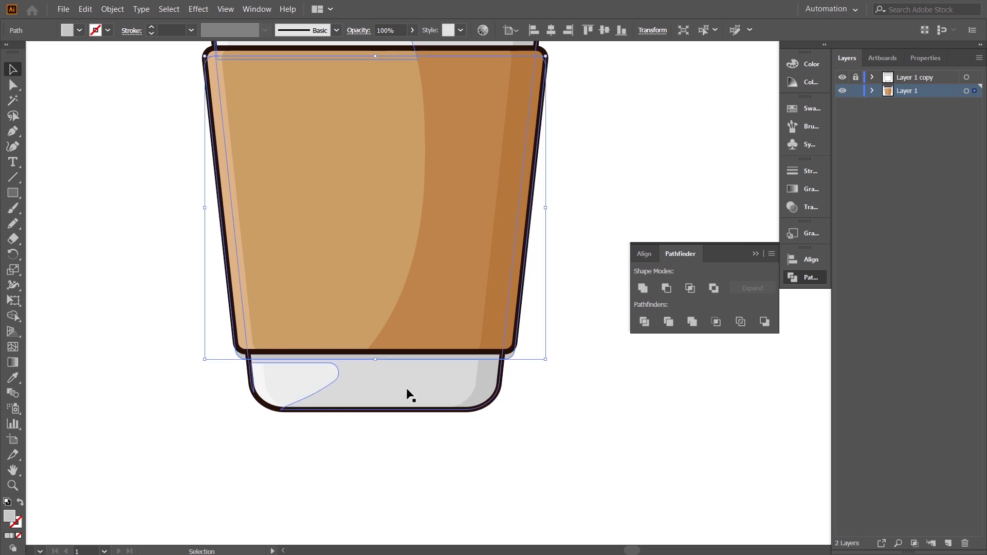
click(13, 316)
drag(213, 347, 241, 341)
click(13, 69)
click(90, 103)
mouse_move(589, 243)
mouse_down()
mouse_move(583, 221)
mouse_move(509, 384)
mouse_move(537, 388)
mouse_up()
Step: Unite the dark grey band below the sleeve with the cup body's dark right-edge strip
click(490, 361)
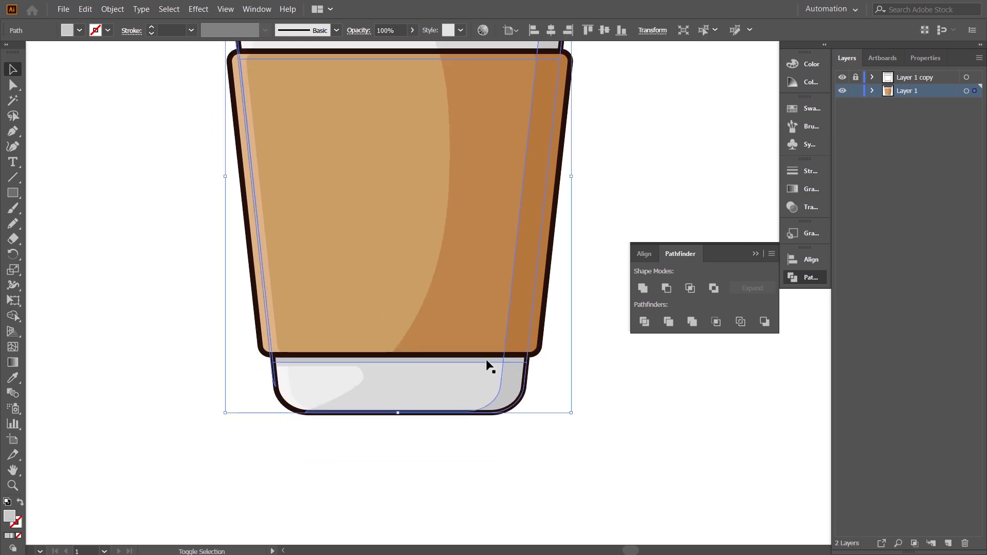
click(592, 409)
scroll(530, 410, up, 1)
scroll(528, 409, up, 3)
scroll(566, 421, down, 2)
click(521, 429)
Step: Round the dark grey shadow's inner corner below the sleeve to about 12 px
key(a)
click(495, 409)
drag(489, 414, 485, 423)
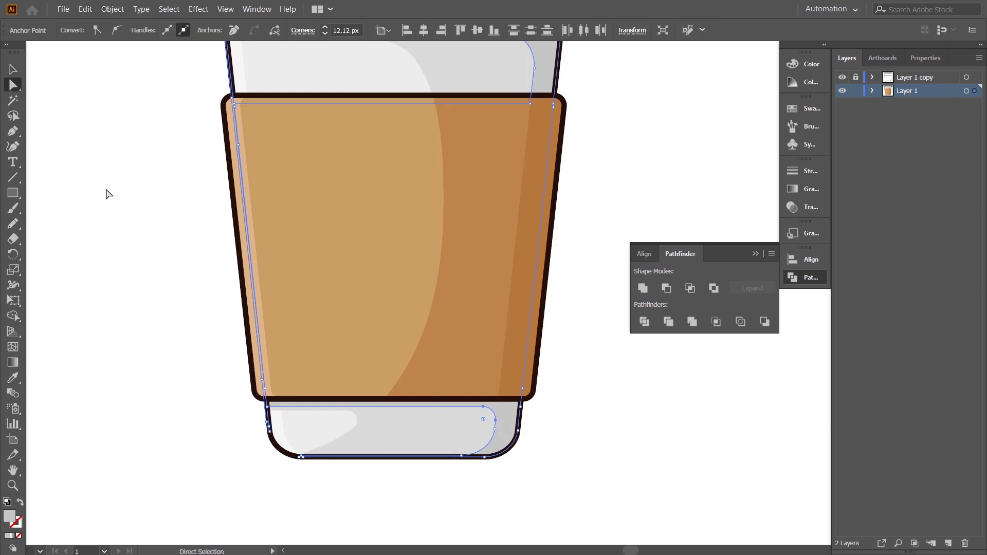
key(v)
click(591, 480)
Step: Send the united dark grey cup shadow backward so that it sits behind the lid rim
scroll(592, 481, up, 4)
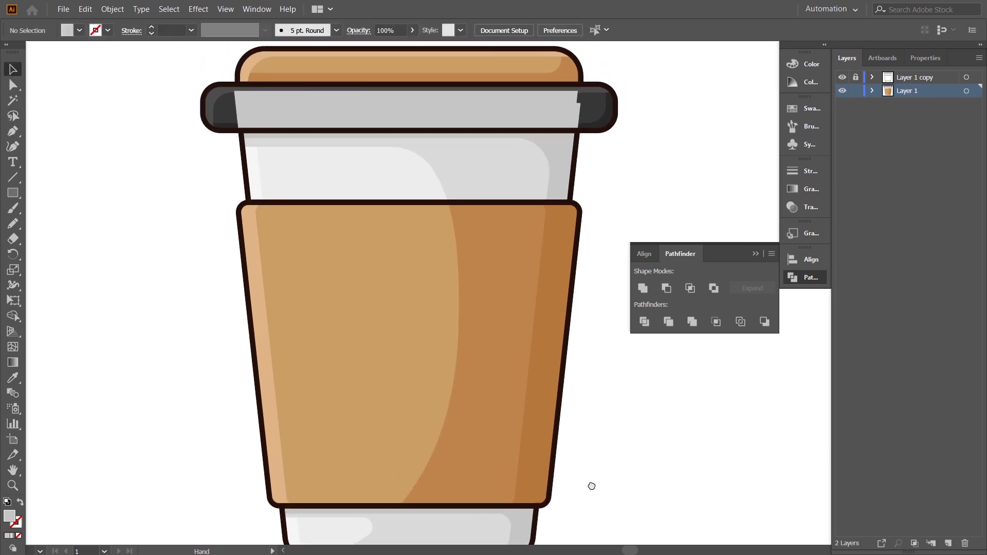
ctrl+click(468, 121)
key(ctrl+bracketleft)
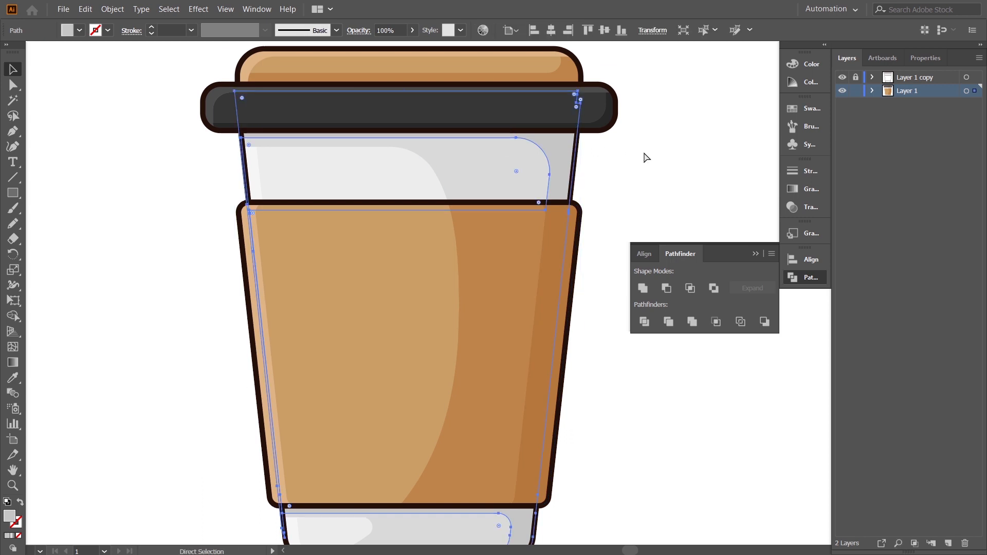
click(644, 154)
drag(650, 195, 612, 214)
Step: Draw a straight horizontal line about 53 px long near the upper-left corner of the brown lid top
drag(562, 314, 548, 281)
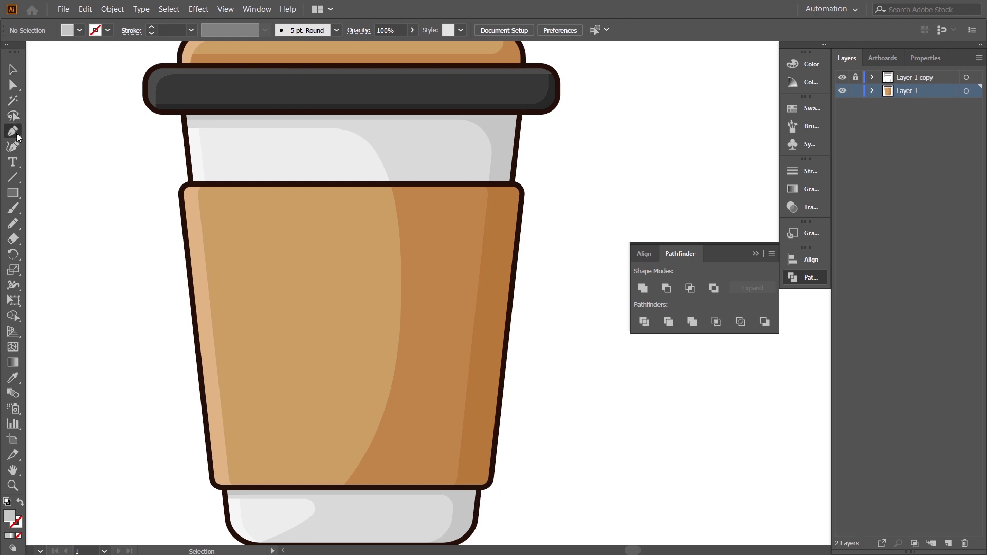
drag(236, 157, 217, 238)
click(196, 124)
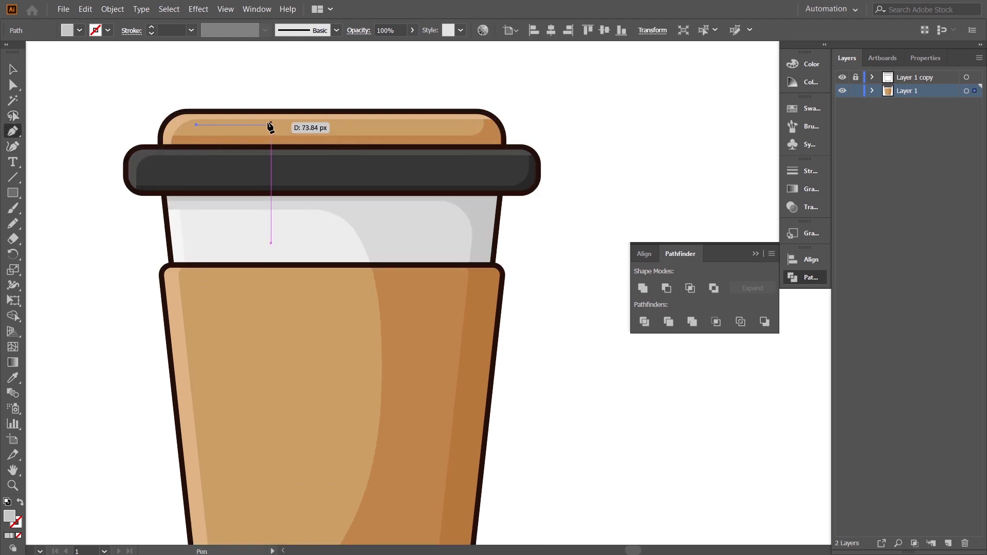
click(250, 125)
click(13, 70)
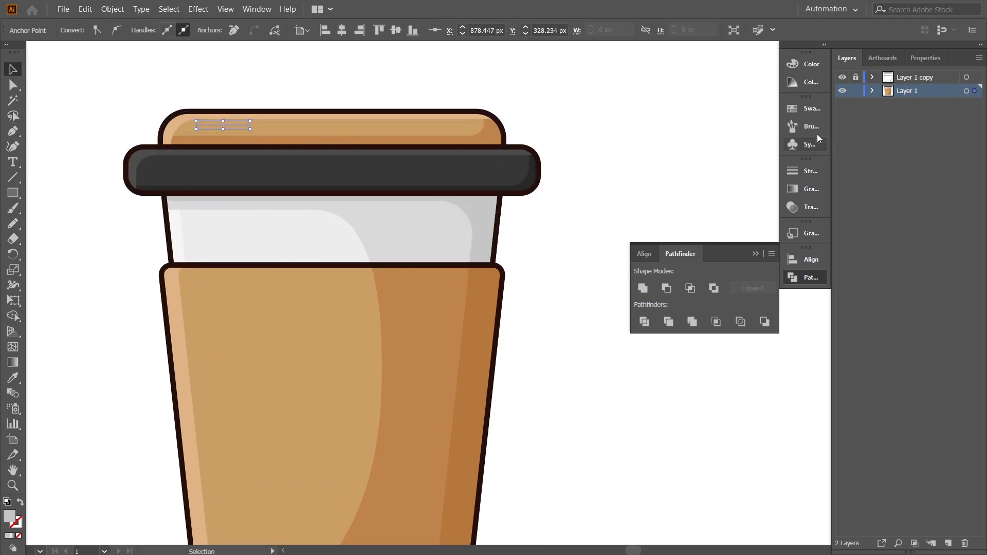
Step: Give the lid-top line no fill and a white 5 pt stroke with round caps
click(806, 108)
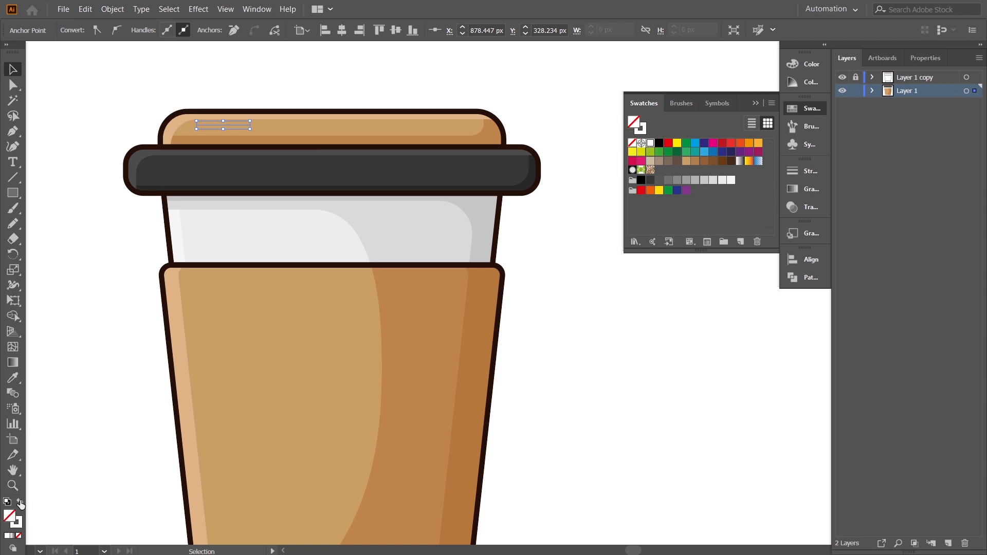
click(877, 61)
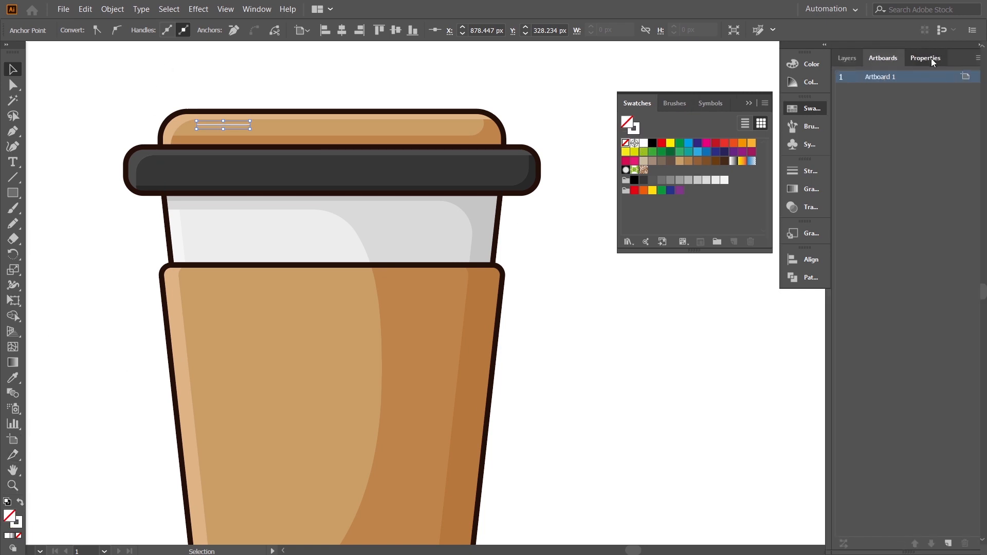
click(925, 58)
click(885, 215)
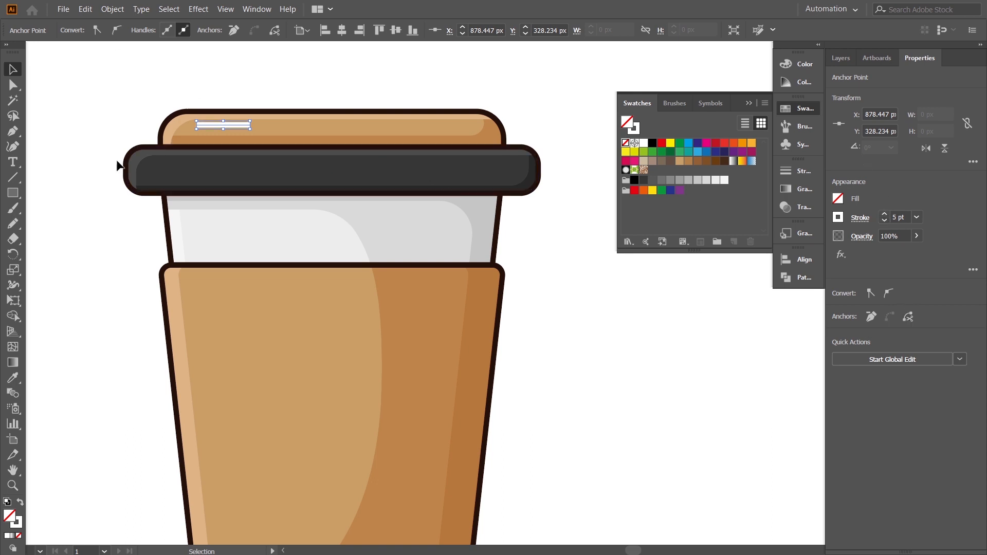
click(224, 125)
click(132, 31)
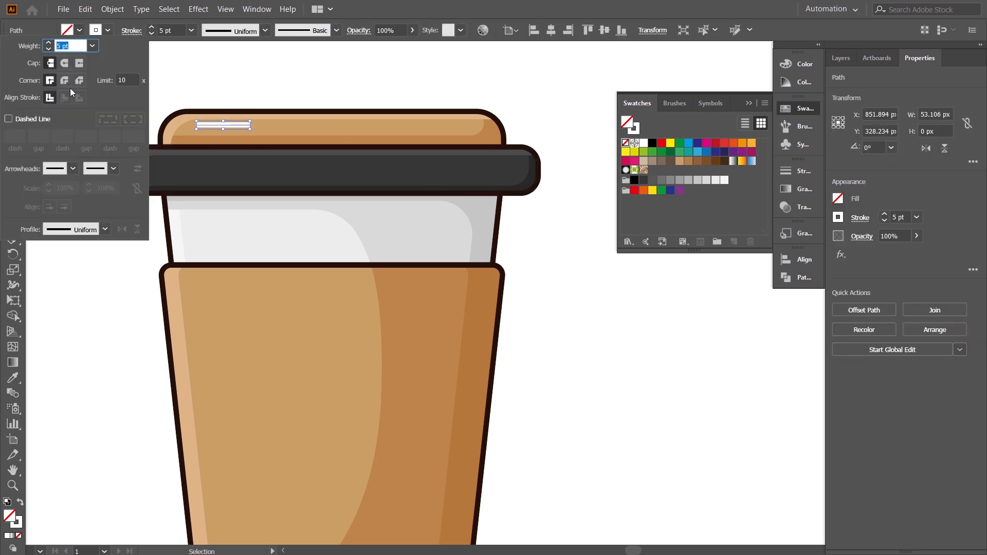
click(263, 93)
click(291, 82)
Step: Duplicate the white line to its right and shorten the copy to about 29 px
drag(235, 124, 230, 123)
drag(233, 129, 269, 125)
click(506, 107)
drag(557, 152, 579, 190)
click(302, 163)
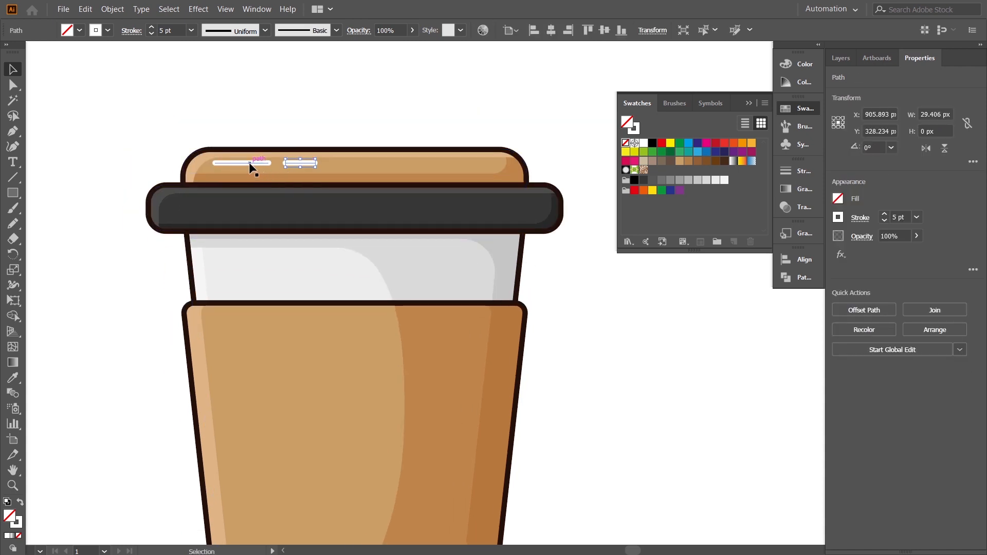
click(510, 109)
drag(518, 168, 522, 192)
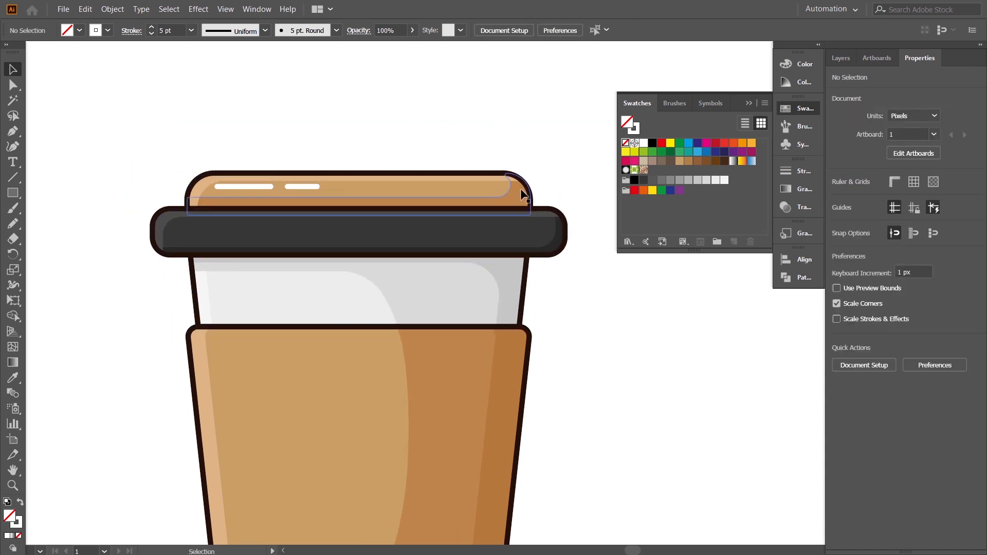
click(522, 195)
key(a)
click(550, 183)
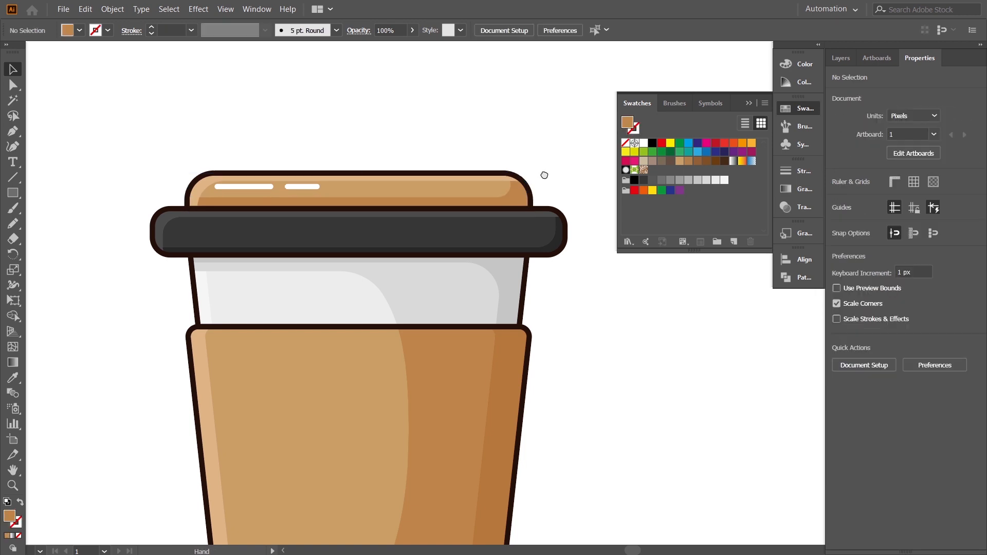
Step: Reduce the opacity of both white shine lines on the lid top to 48%
drag(569, 281, 562, 245)
click(286, 151)
shift+click(246, 150)
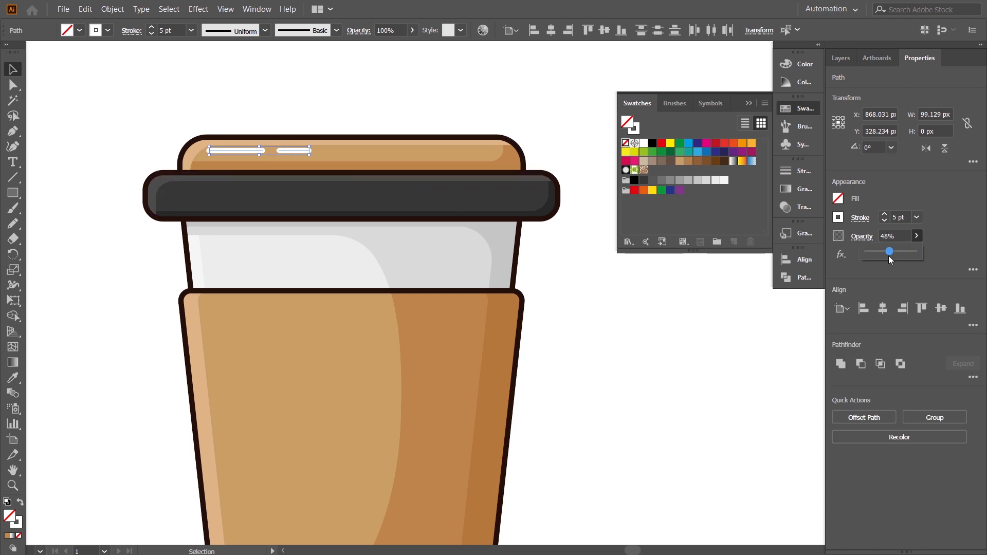
click(576, 106)
click(601, 186)
mouse_move(574, 196)
mouse_down()
mouse_move(580, 271)
mouse_move(572, 211)
mouse_up()
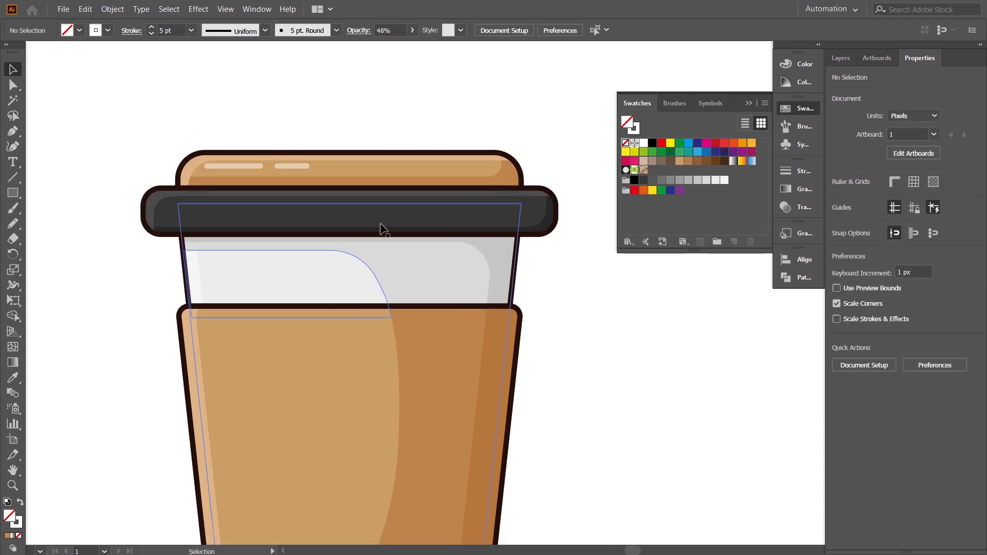
Step: Set the opacity of the two lid-top shine lines to 60%
click(291, 166)
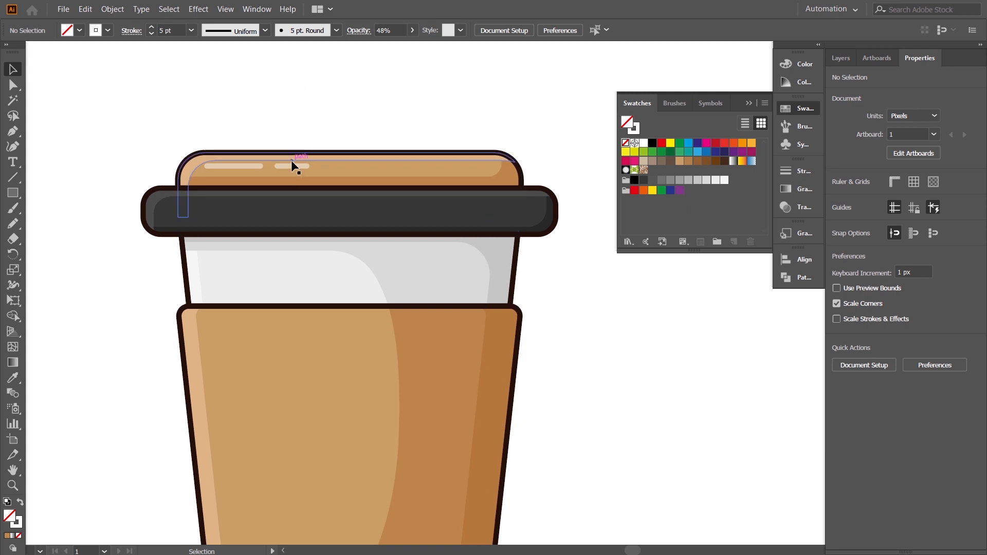
shift+click(241, 166)
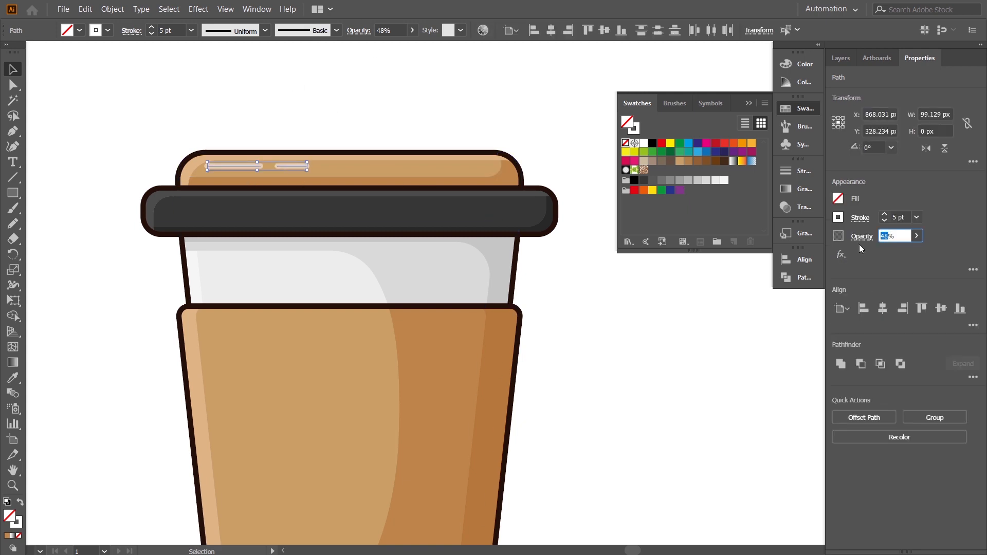
click(401, 245)
Step: Copy both lid-top shine lines onto the left part of the dark rim and stretch the copies longer
click(296, 166)
shift+click(245, 166)
drag(246, 166, 222, 207)
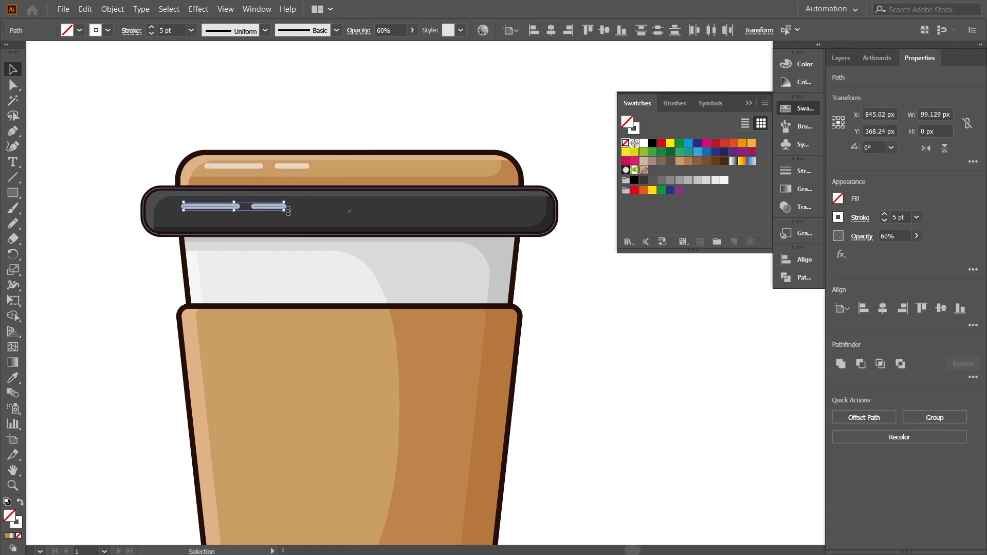
drag(287, 207, 354, 206)
click(600, 369)
drag(624, 400, 667, 381)
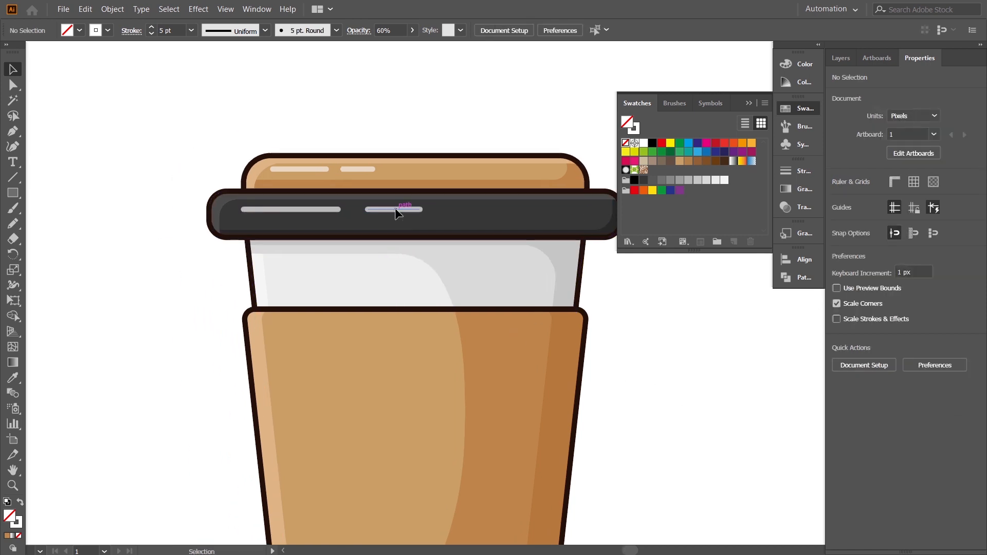
Step: Move the shorter shine line on the dark rim slightly closer to the longer one
click(396, 209)
drag(324, 212, 312, 213)
click(661, 310)
key(ctrl+0)
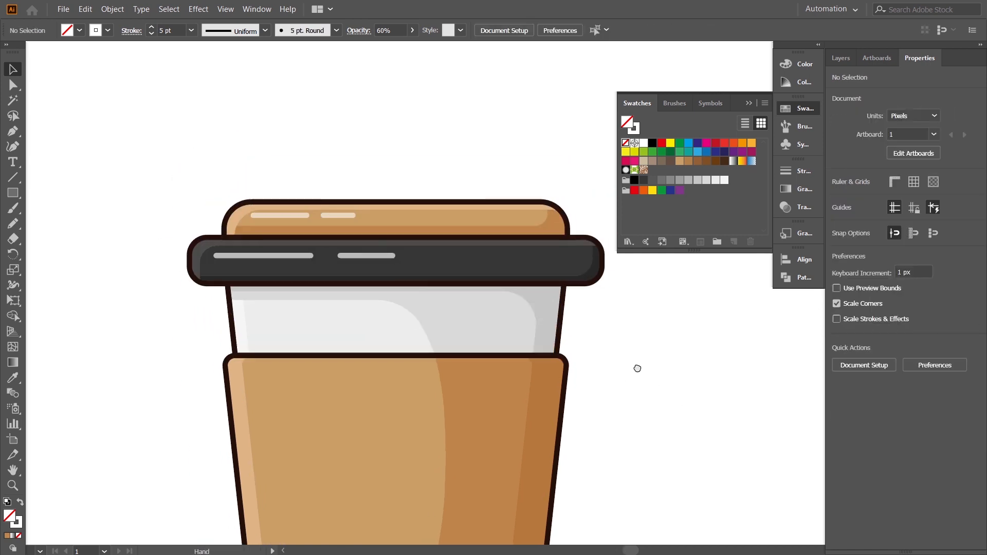
key(ctrl+minus)
drag(616, 397, 572, 361)
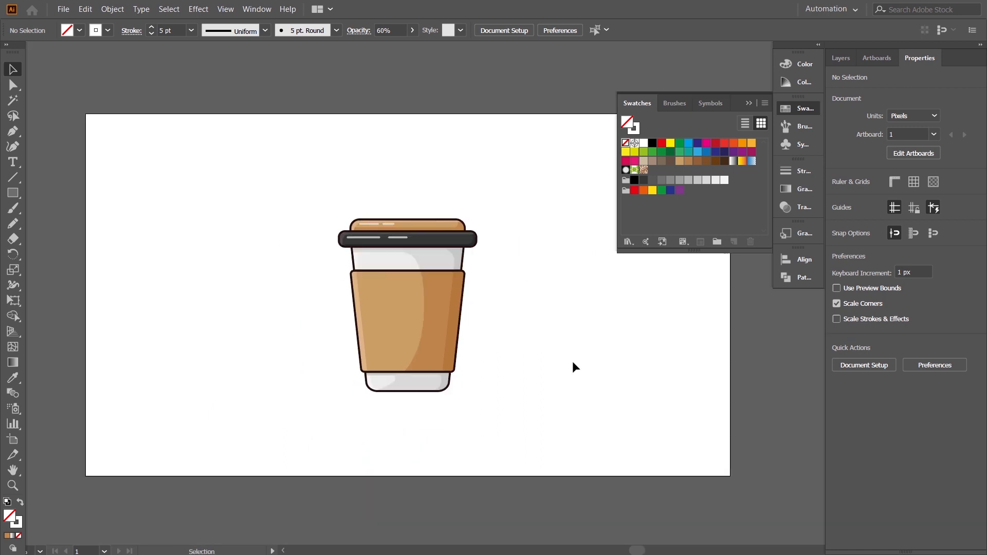
key(ctrl+plus)
key(ctrl+plus)
key(ctrl+plus)
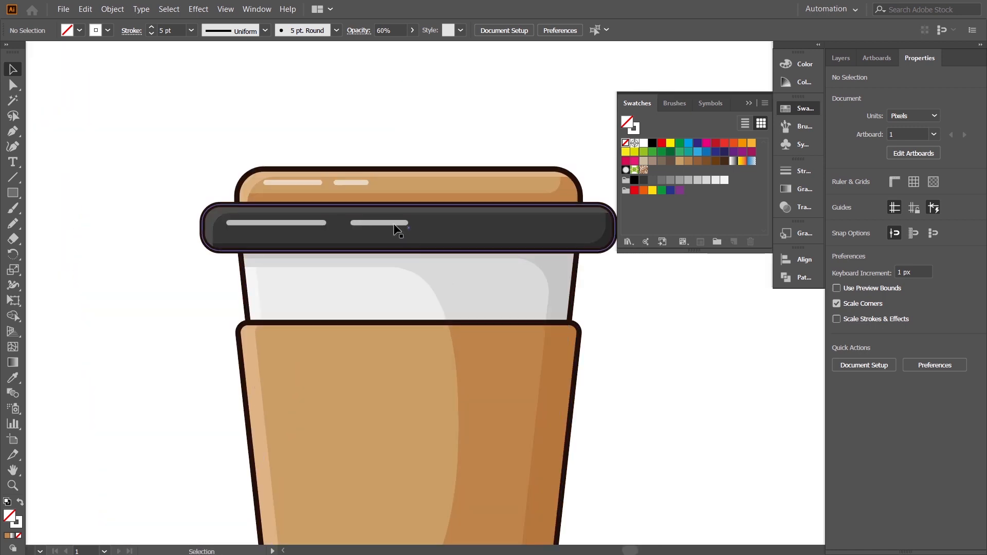
click(397, 225)
drag(396, 224, 388, 224)
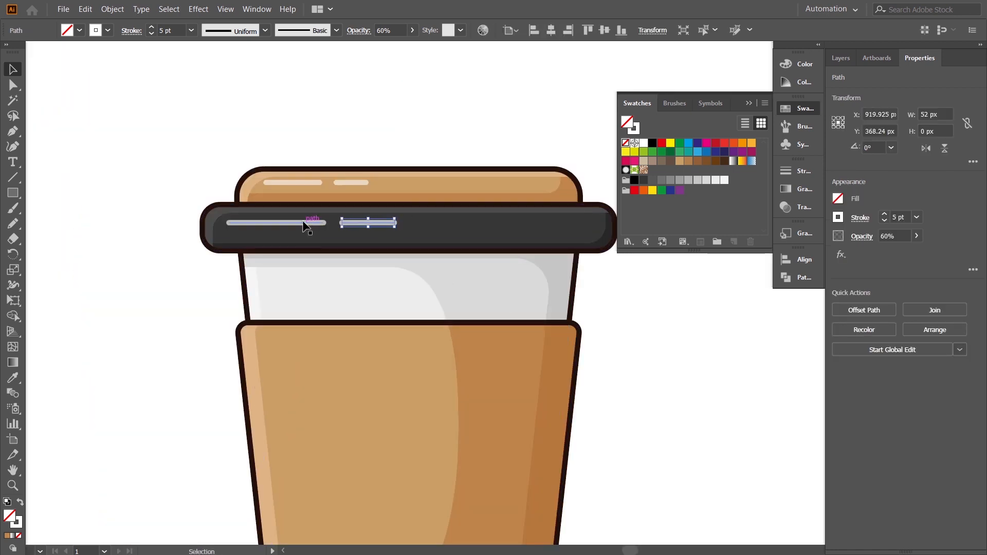
click(357, 230)
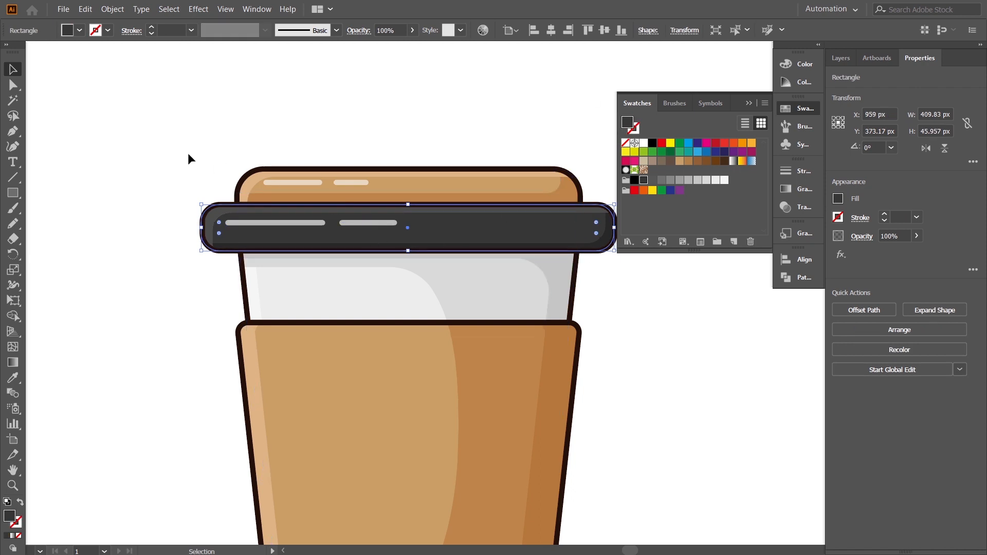
click(643, 325)
Step: Set the opacity of both shine lines on the dark rim to 40%
click(370, 224)
shift+click(309, 227)
click(192, 191)
click(364, 224)
shift+click(303, 224)
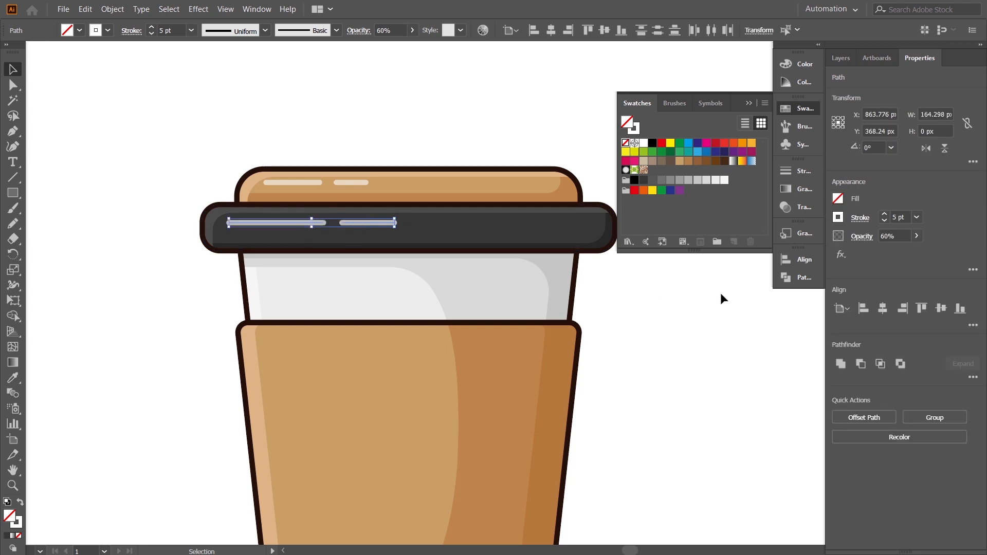
key(Return)
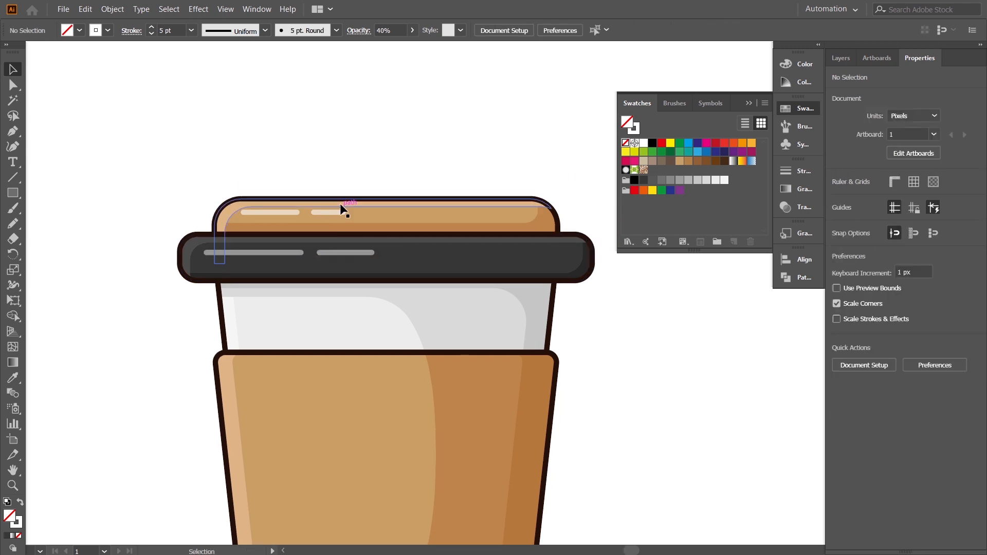
Step: Lower the opacity of both shine lines on the brown lid top to 40%
click(338, 214)
shift+click(331, 214)
shift+click(331, 212)
shift+click(272, 213)
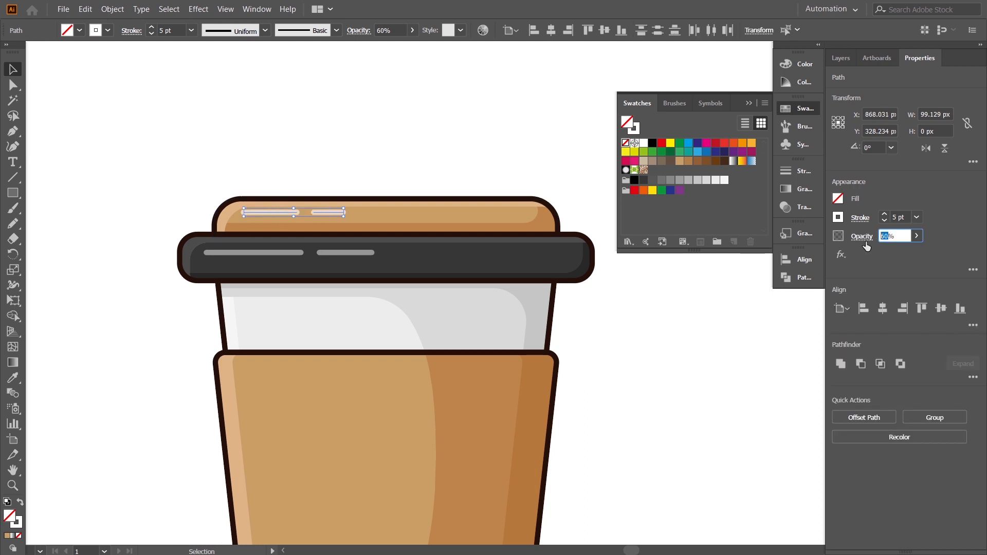
text(40)
key(Return)
click(677, 340)
Step: Draw an upright ellipse about 148 by 171 px in the empty area to the right of the cup
drag(656, 421, 638, 283)
drag(650, 506, 661, 467)
key(ctrl+minus)
key(ctrl+minus)
scroll(591, 425, right, 3)
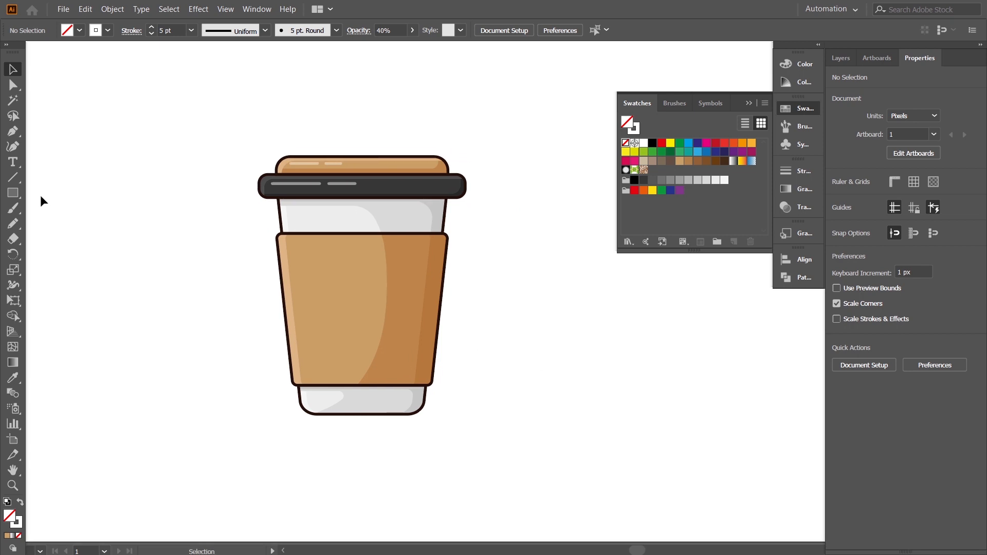
click(13, 193)
click(57, 222)
drag(530, 270, 605, 355)
click(715, 161)
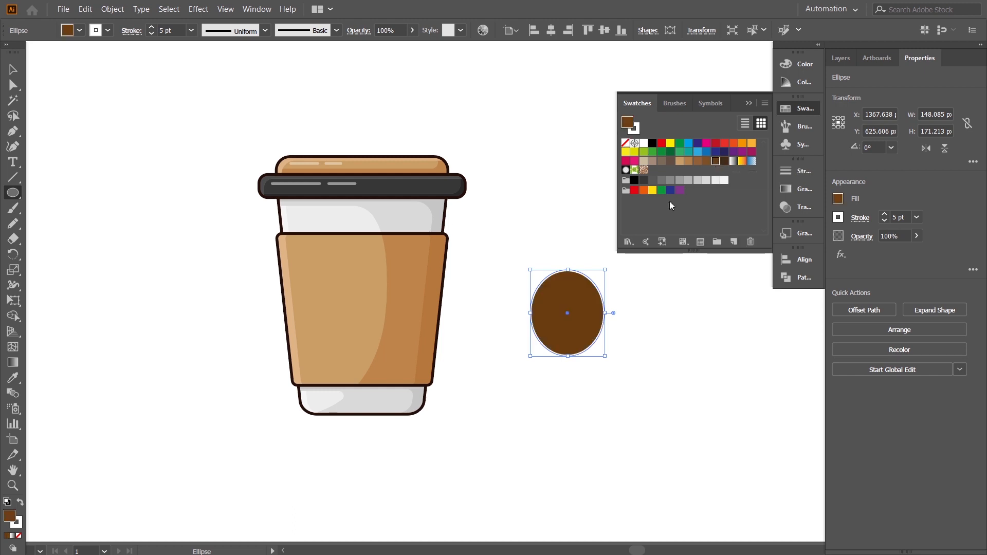
click(20, 535)
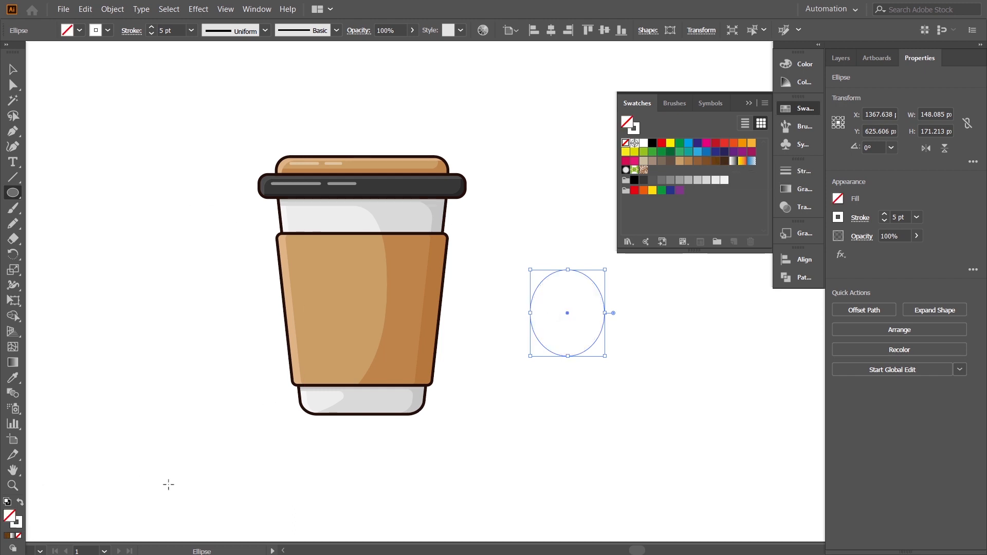
click(8, 536)
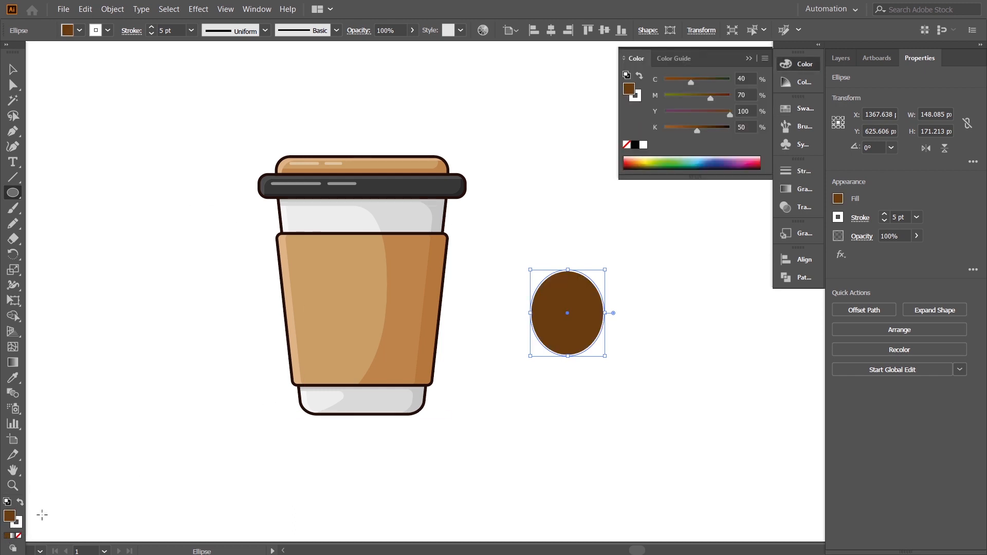
Step: Fill the ellipse with the darkest brown swatch (C 50, M 70, Y 80, K 70) and remove its stroke
click(802, 109)
click(724, 161)
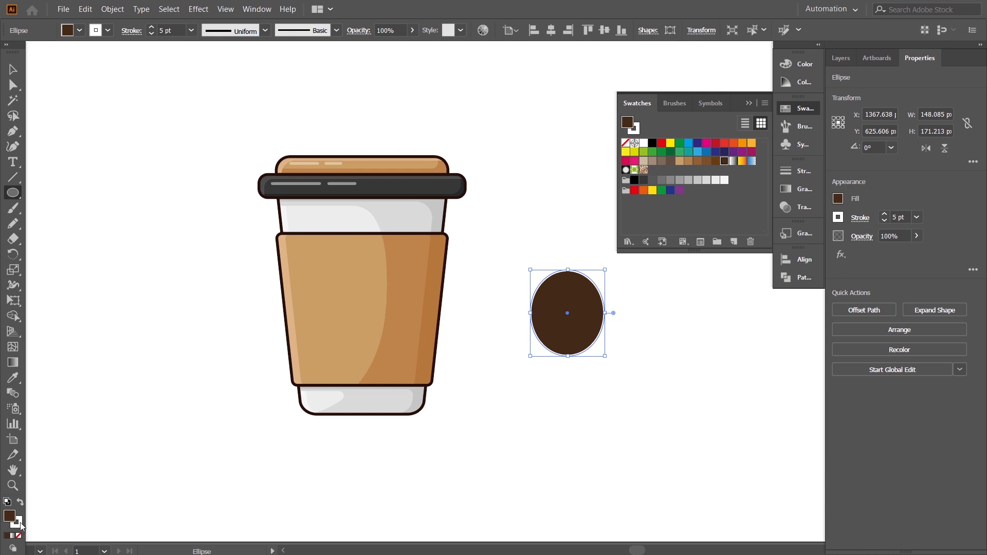
click(21, 523)
click(19, 534)
click(8, 516)
click(13, 69)
click(577, 428)
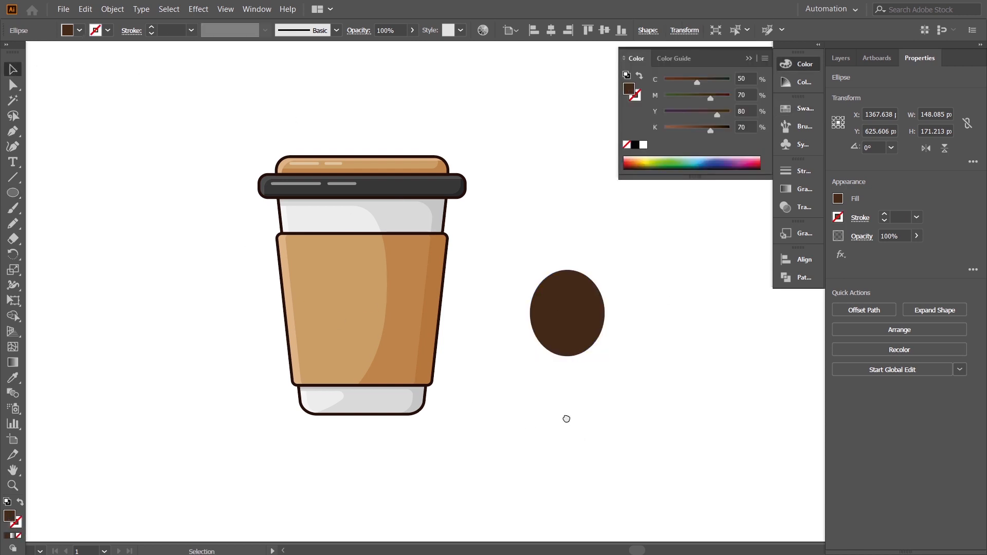
Step: Draw an open S-shaped curve about 22 by 146 px above the ellipse, with no fill and a dark brown 1 pt stroke
drag(577, 428, 504, 347)
click(14, 132)
click(536, 82)
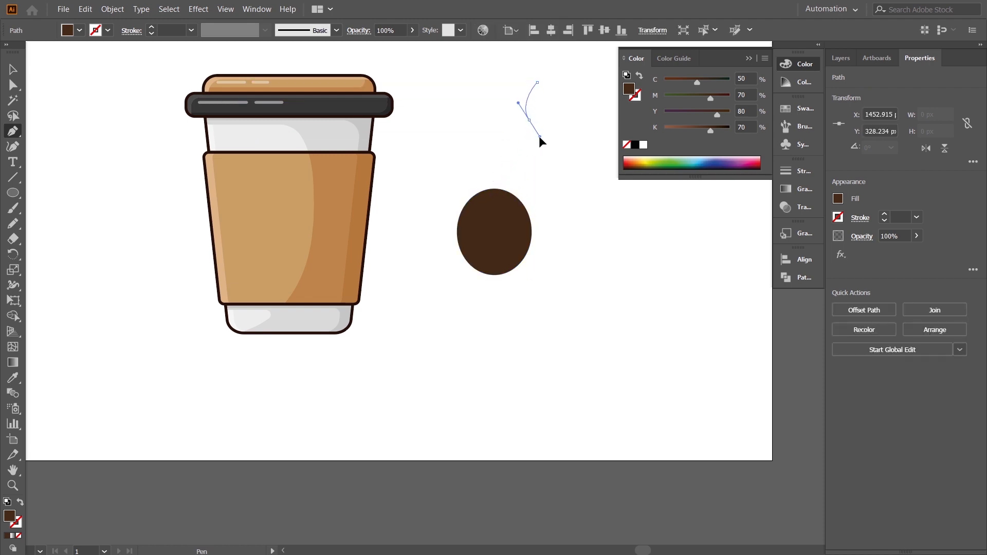
drag(538, 142, 538, 140)
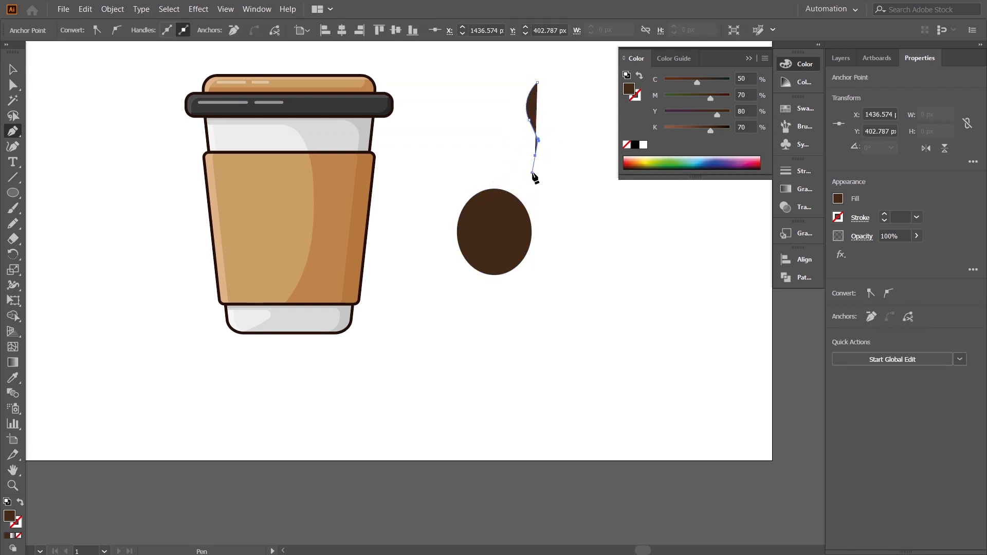
click(13, 69)
scroll(556, 205, up, 2)
click(530, 167)
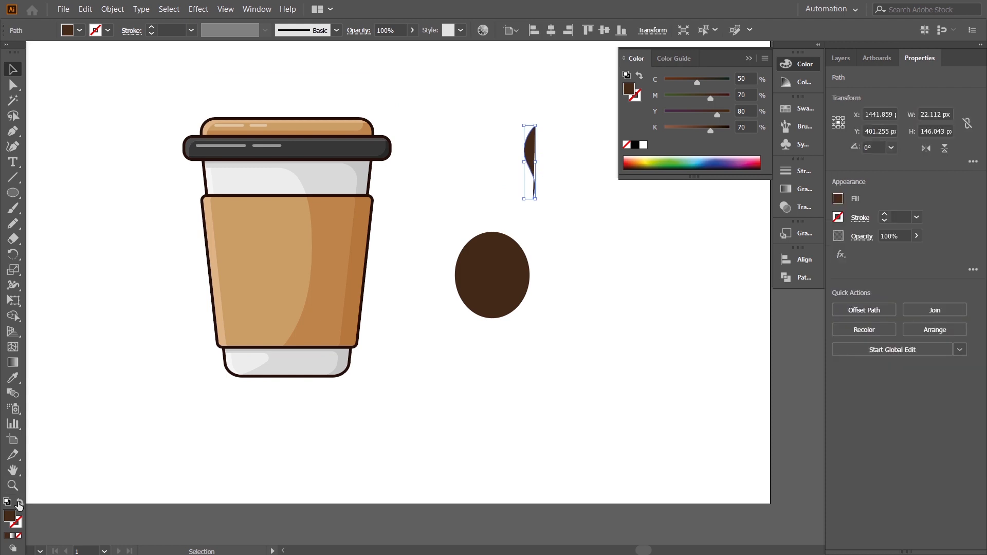
key(shift+x)
click(490, 390)
Step: Widen the middle of the S-curve with the Width tool so it tapers toward both ends
scroll(578, 333, up, 1)
click(527, 208)
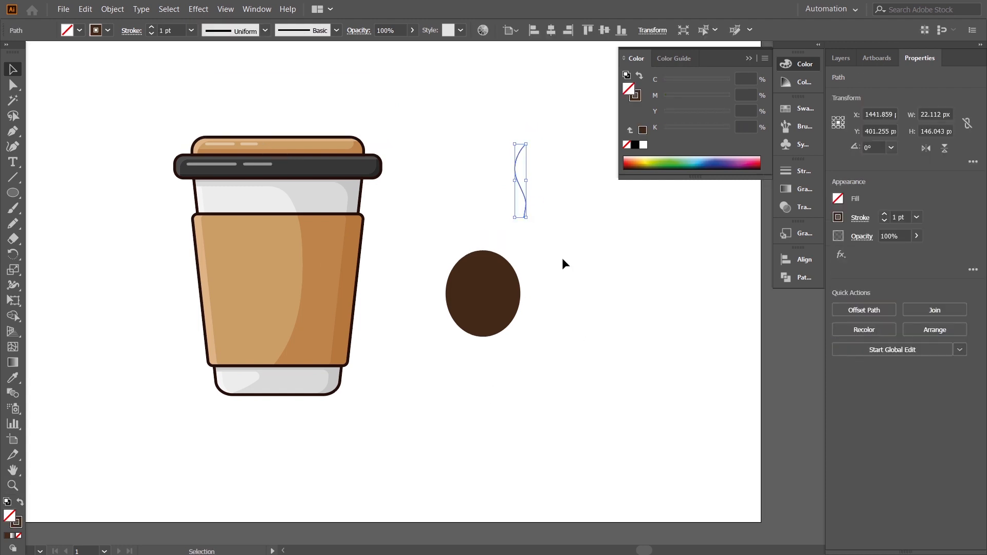
click(13, 285)
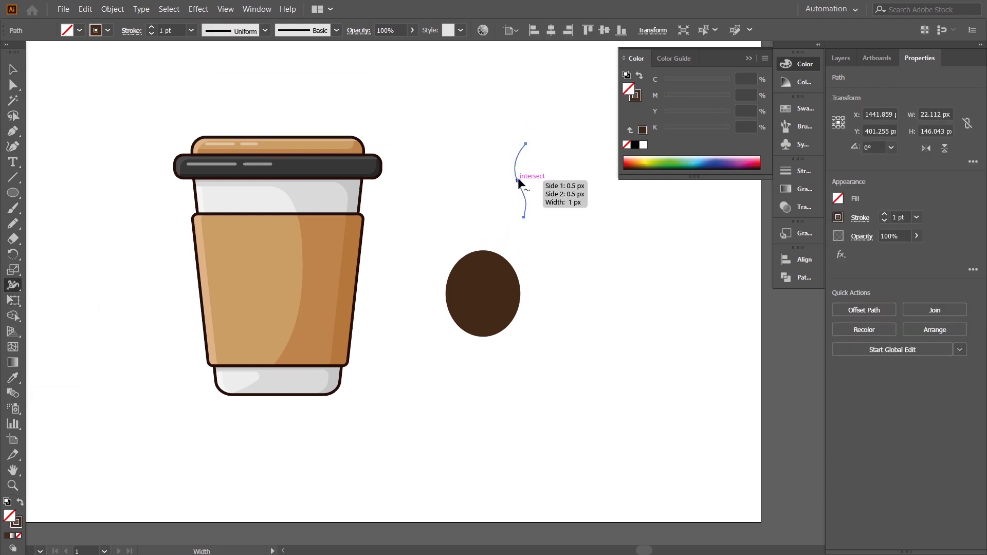
drag(519, 180, 523, 178)
Step: Expand the widened S-curve's stroke into a filled shape
click(13, 69)
click(555, 230)
click(523, 178)
click(111, 10)
click(133, 150)
Step: Place the S-shape over the dark brown ellipse and stretch it to about 34 by 184 px so both ends overshoot
drag(532, 190, 488, 294)
drag(480, 333, 481, 339)
drag(479, 256, 479, 247)
drag(480, 308, 479, 309)
Step: Align the S-shape and ellipse on their horizontal centres and place the pair in the empty area beside the cup
click(513, 299)
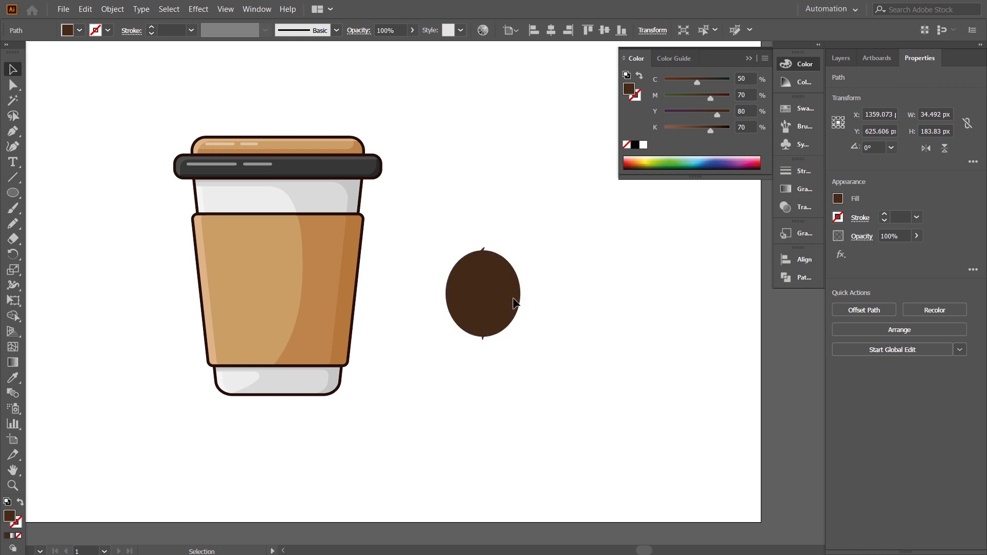
shift+click(513, 300)
click(551, 30)
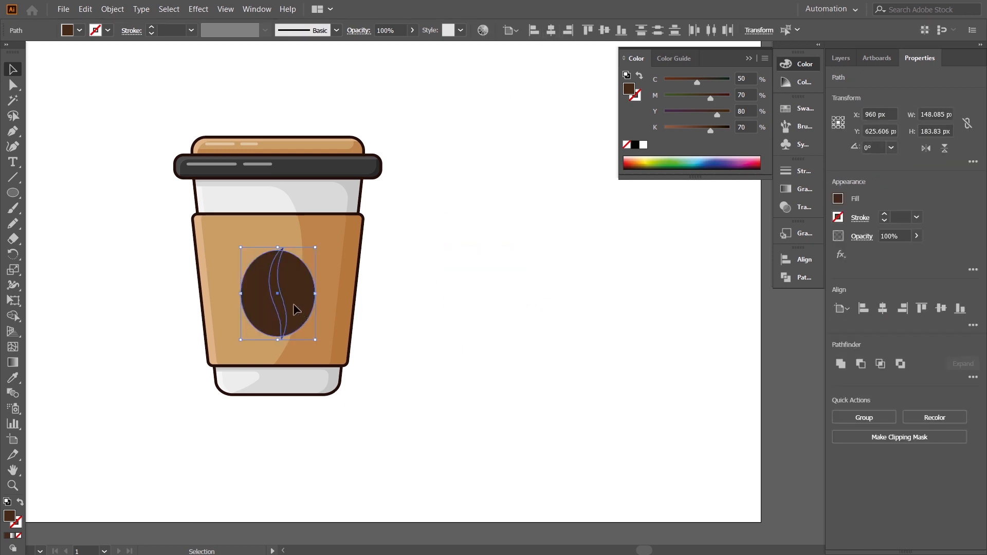
drag(297, 308, 505, 326)
Step: Subtract the S-shape from the ellipse with Minus Front to form a split coffee bean
click(804, 278)
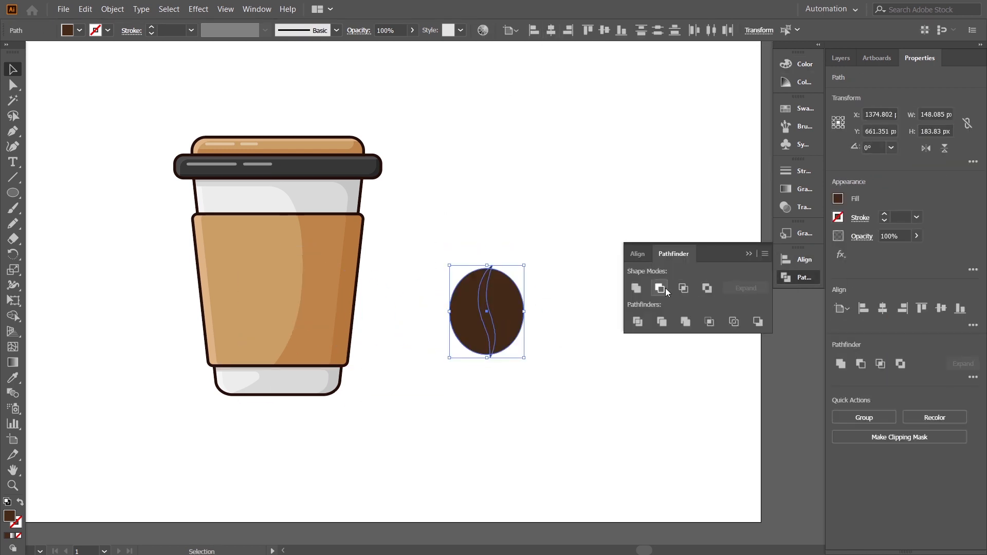
click(661, 288)
click(565, 352)
Step: Shrink and tilt the coffee bean to about 108 by 120 px at 338.68° and place it in the middle of the sleeve
drag(562, 398, 571, 368)
click(520, 288)
drag(536, 237, 545, 255)
drag(495, 286, 325, 241)
click(458, 283)
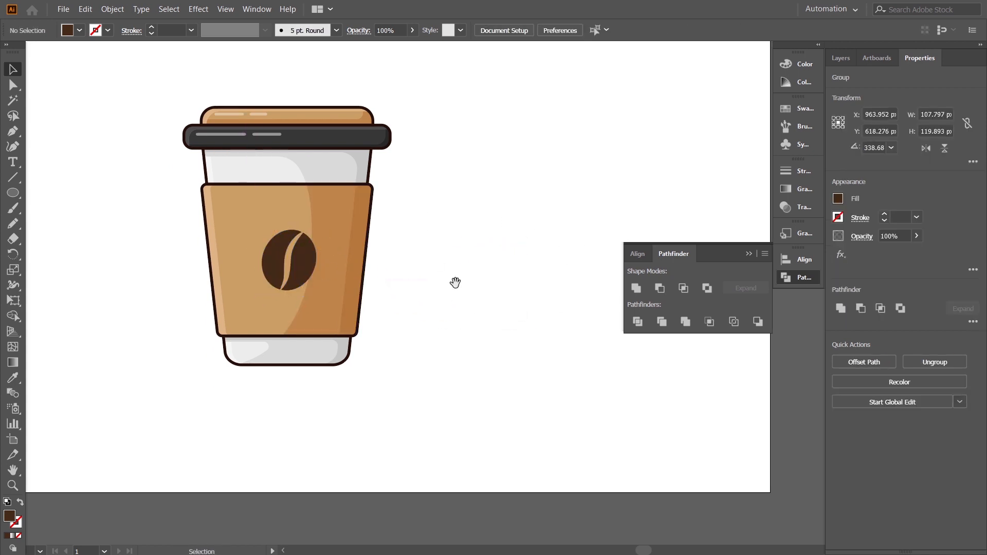
Step: Fine-tune the coffee bean's position so it sits centred on the sleeve
drag(459, 283, 529, 316)
click(345, 286)
click(515, 177)
drag(526, 222, 529, 170)
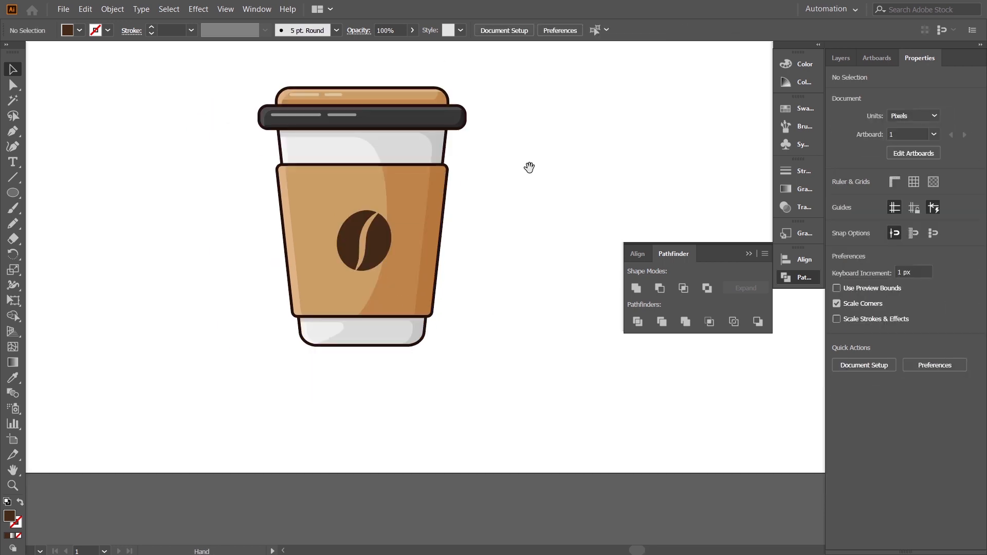
click(372, 242)
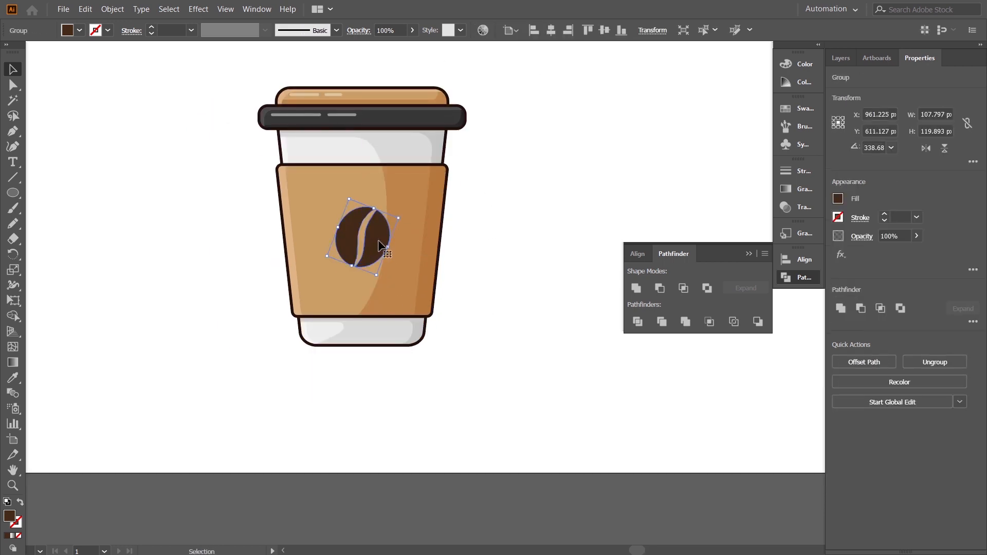
click(545, 200)
drag(530, 224, 548, 289)
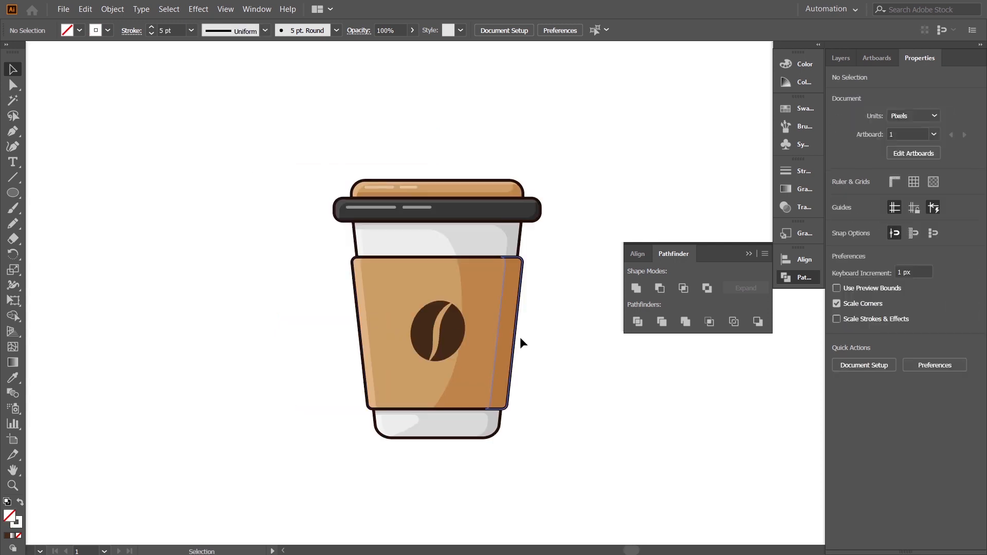
mouse_move(582, 382)
mouse_down()
mouse_move(561, 374)
mouse_move(550, 351)
mouse_up()
key(ctrl+plus)
click(313, 216)
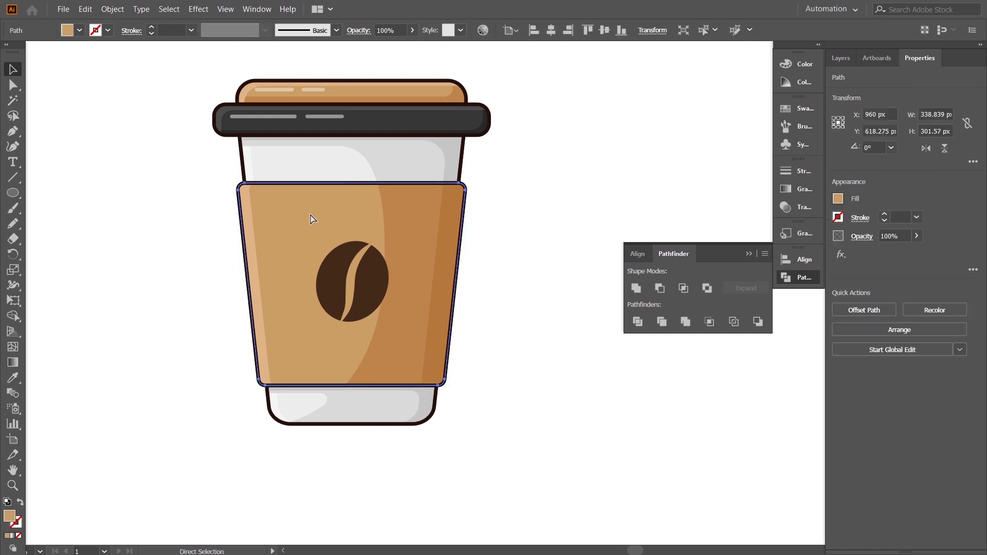
drag(306, 214, 306, 219)
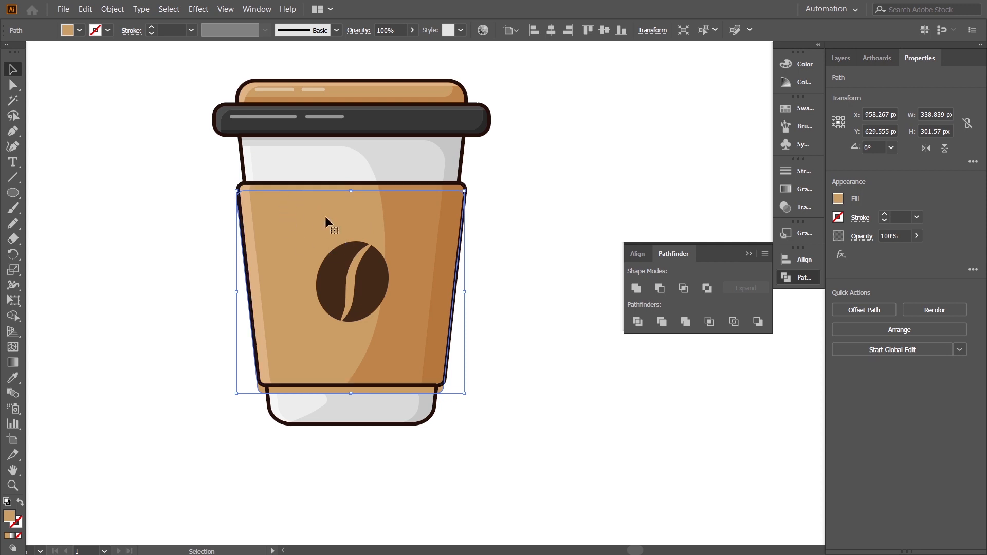
key(ctrl+shift+a)
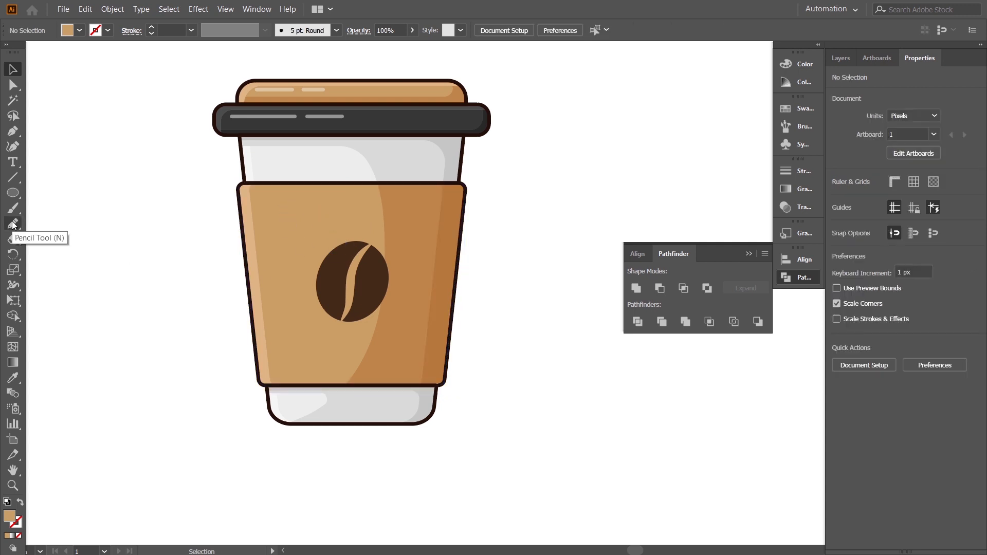
Step: Draw a freehand closed shape about 191 by 42 px over the sleeve's upper left corner and fill it with the left strip's light tan
click(12, 224)
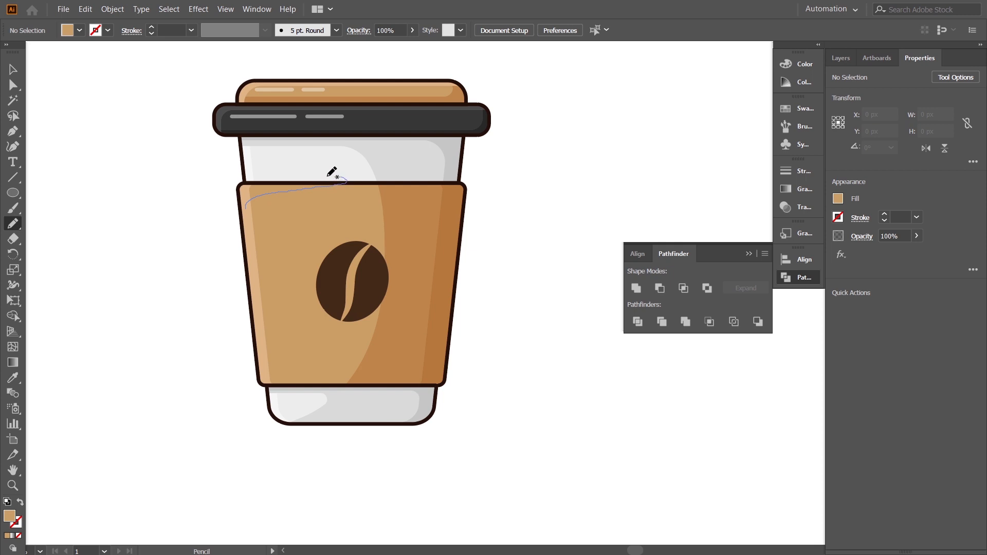
drag(238, 202, 222, 183)
key(i)
click(255, 216)
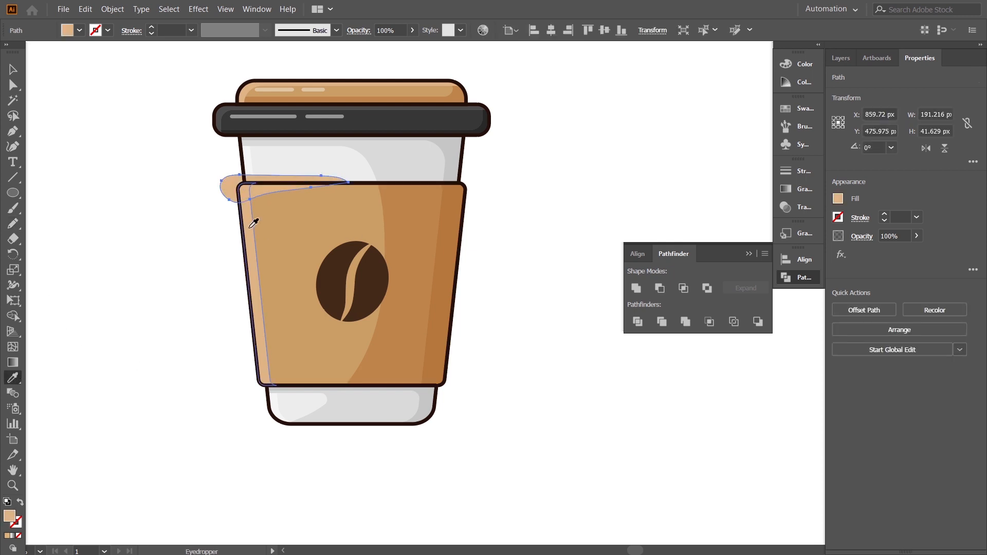
Step: Trim away the part of the light tan shape outside the sleeve with the Shape Builder tool
key(v)
shift+click(284, 227)
key(shift+m)
drag(206, 170, 231, 185)
click(13, 70)
click(186, 364)
drag(188, 366, 222, 393)
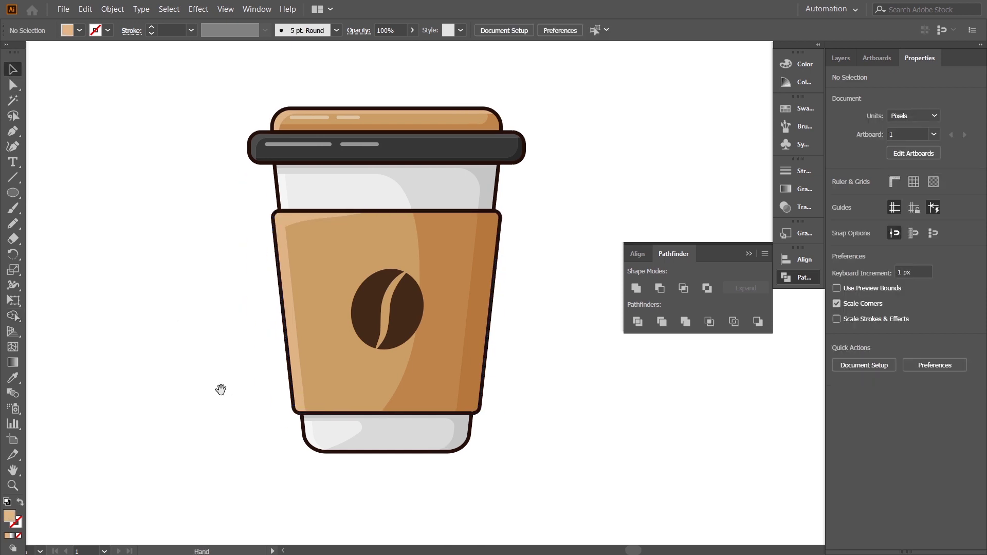
Step: Unite the corner highlight with the sleeve's left highlight strip and round their inner corner to about 48 px
click(307, 215)
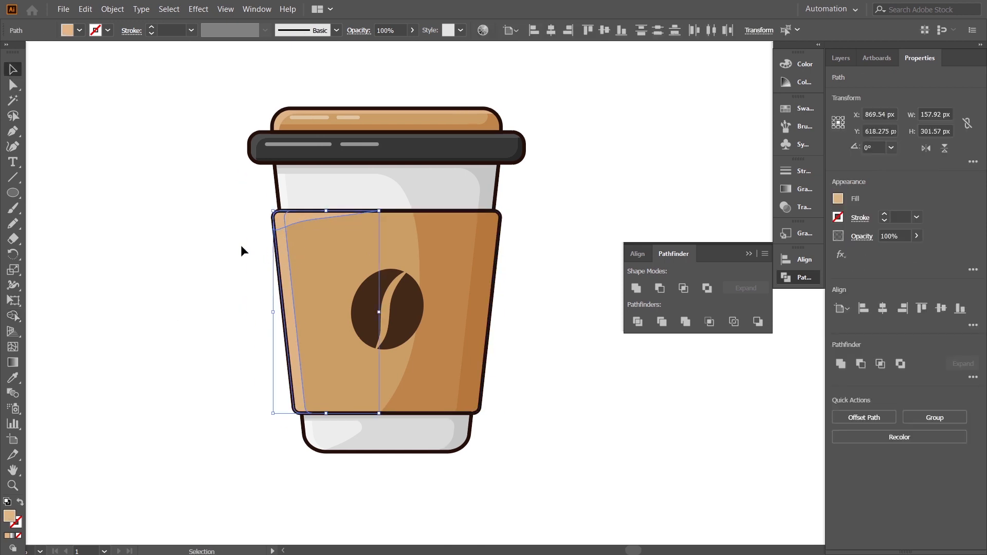
click(636, 288)
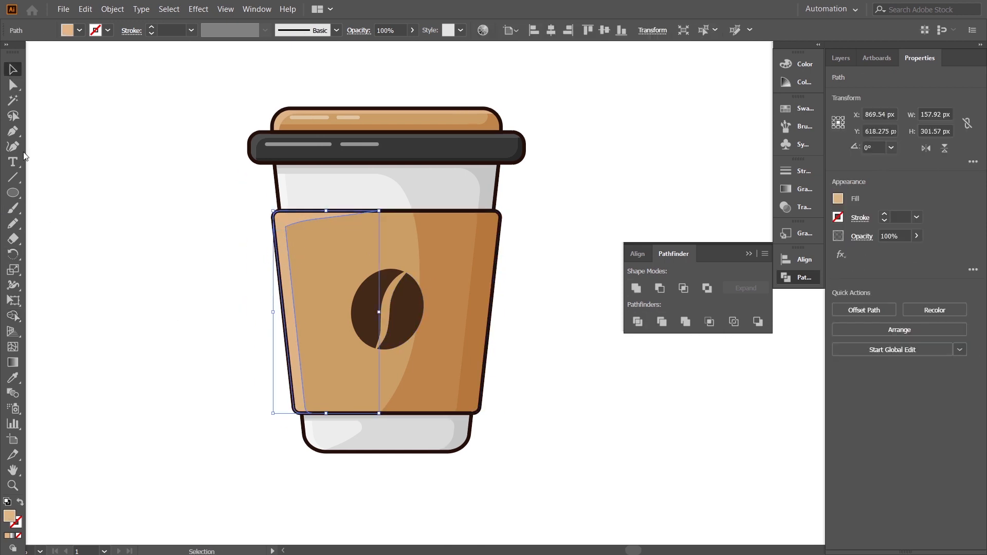
key(a)
click(285, 225)
drag(301, 239, 316, 259)
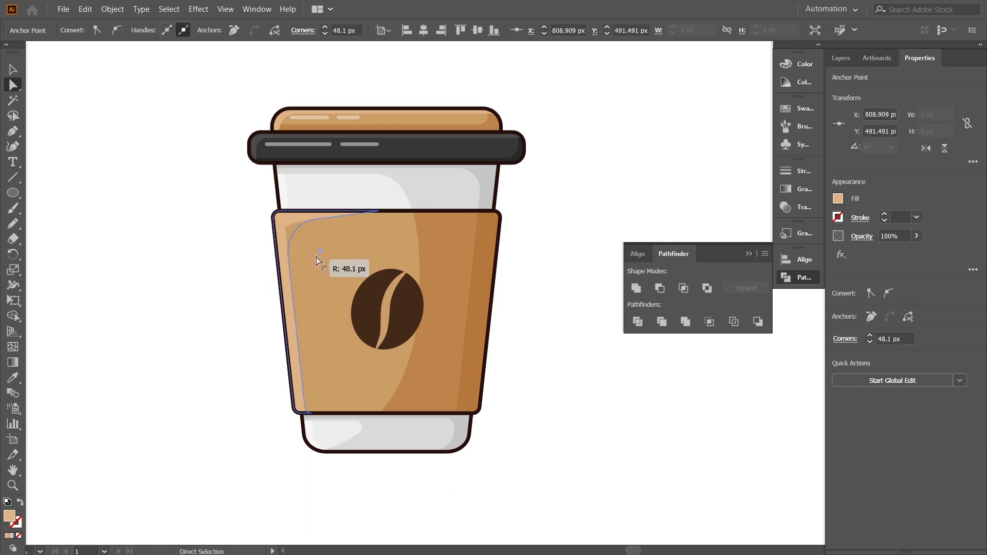
click(13, 69)
click(208, 300)
drag(224, 360, 304, 392)
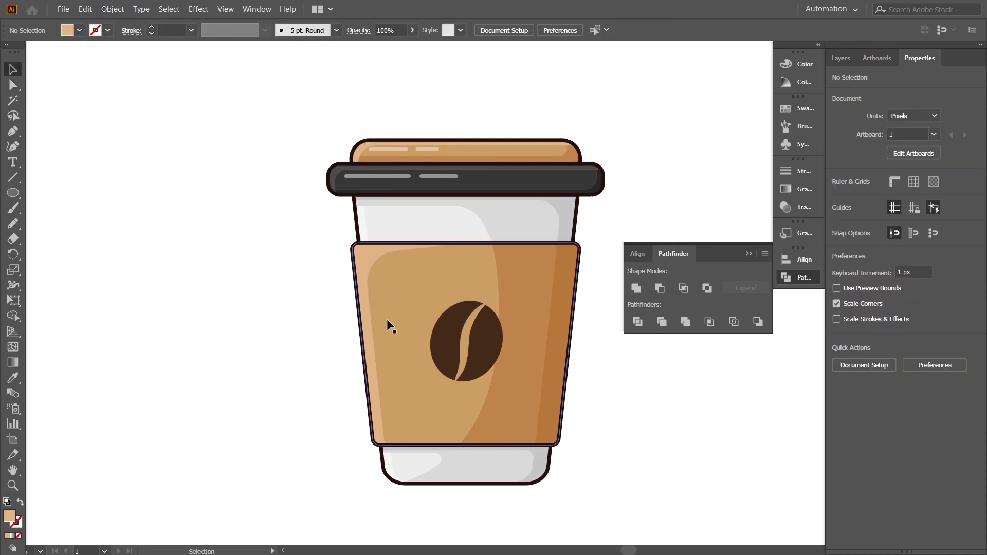
Step: Adjust the anchor points along the upper edge of the sleeve's light tan highlight to smooth its curve
click(391, 248)
key(ctrl+plus)
key(ctrl+plus)
key(ctrl+plus)
drag(484, 239, 281, 424)
key(a)
click(344, 189)
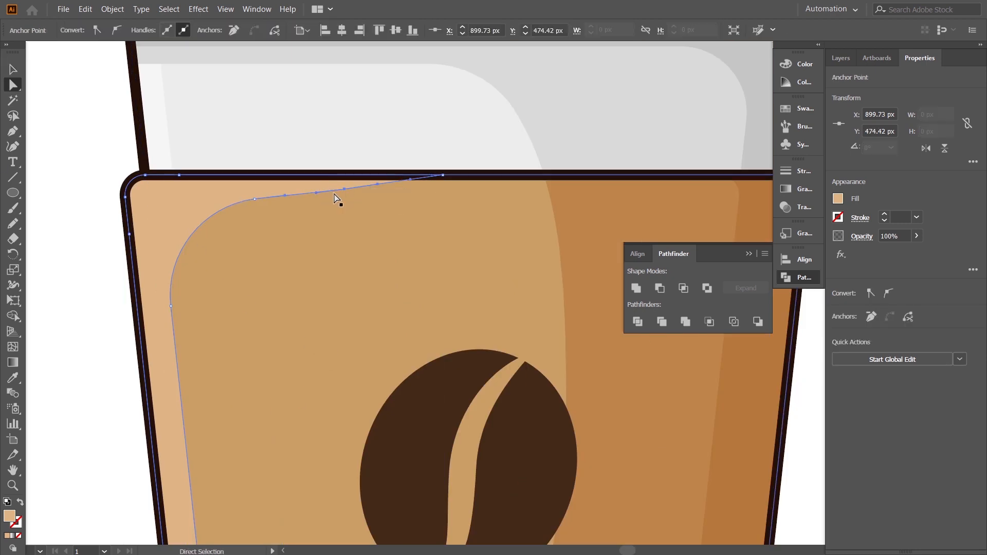
drag(344, 189, 313, 188)
drag(313, 188, 286, 195)
click(98, 251)
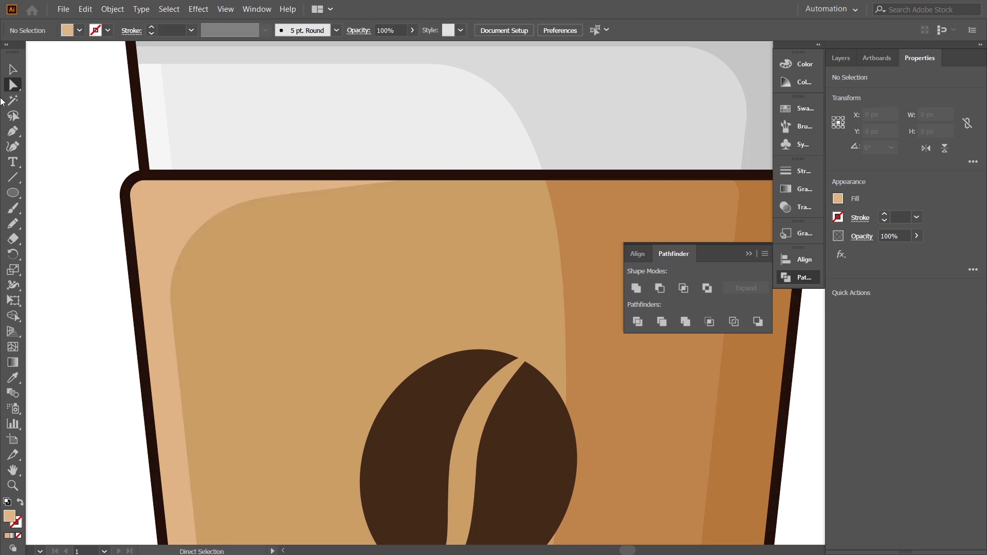
click(13, 69)
Step: Examine the whole coffee cup on the artboard
key(ctrl+minus)
key(ctrl+minus)
key(ctrl+minus)
key(ctrl+minus)
drag(664, 448, 501, 398)
drag(560, 430, 541, 399)
drag(502, 333, 502, 379)
mouse_move(468, 267)
mouse_down()
mouse_move(465, 251)
mouse_move(465, 281)
mouse_up()
drag(482, 367, 474, 394)
key(ctrl+minus)
key(ctrl+minus)
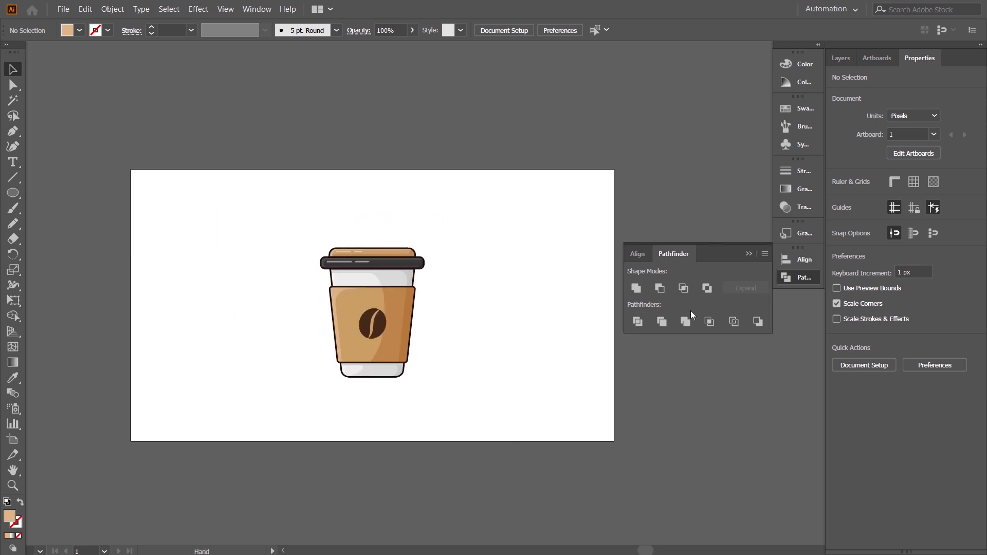
click(555, 332)
drag(555, 333, 572, 308)
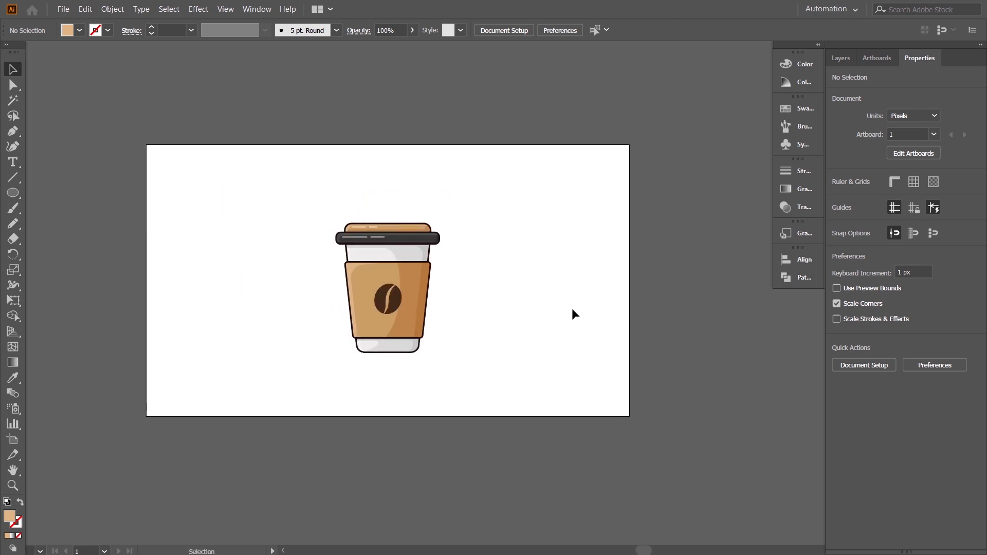
Step: Draw an open right-angled zigzag steam line about 193 by 101 px above the lid with no fill and a dark 5 pt stroke
key(ctrl+plus)
key(ctrl+plus)
drag(457, 468, 565, 479)
key(ctrl+plus)
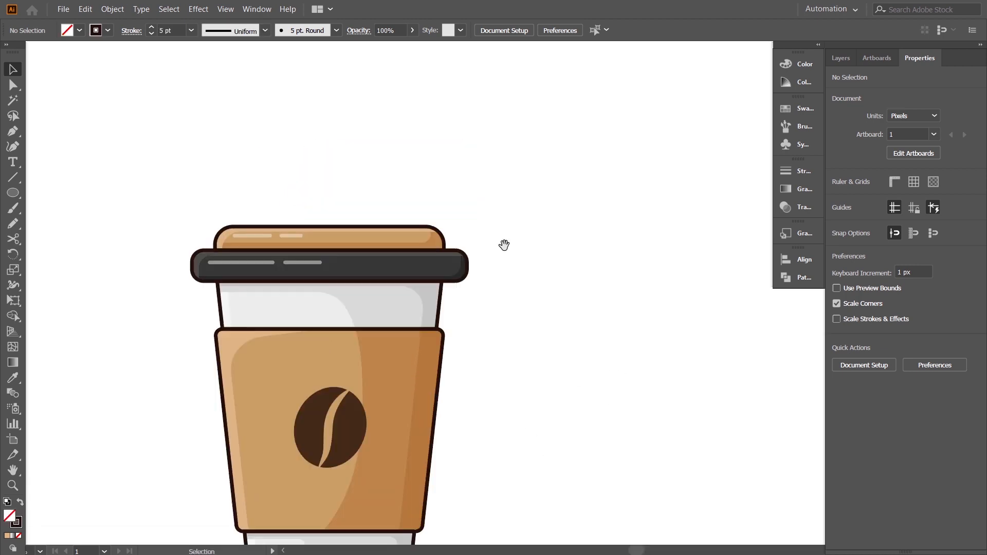
drag(504, 245, 544, 246)
click(13, 131)
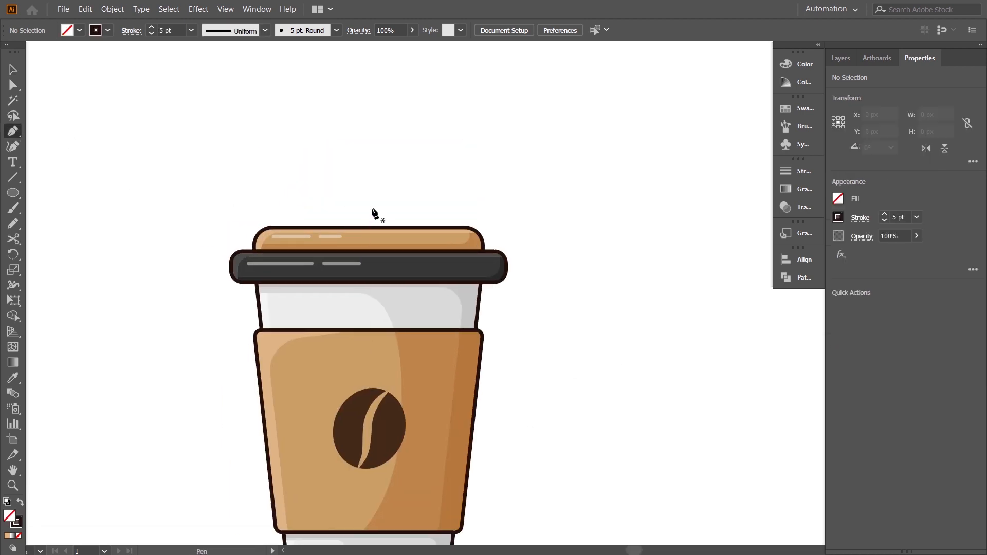
click(369, 208)
click(369, 189)
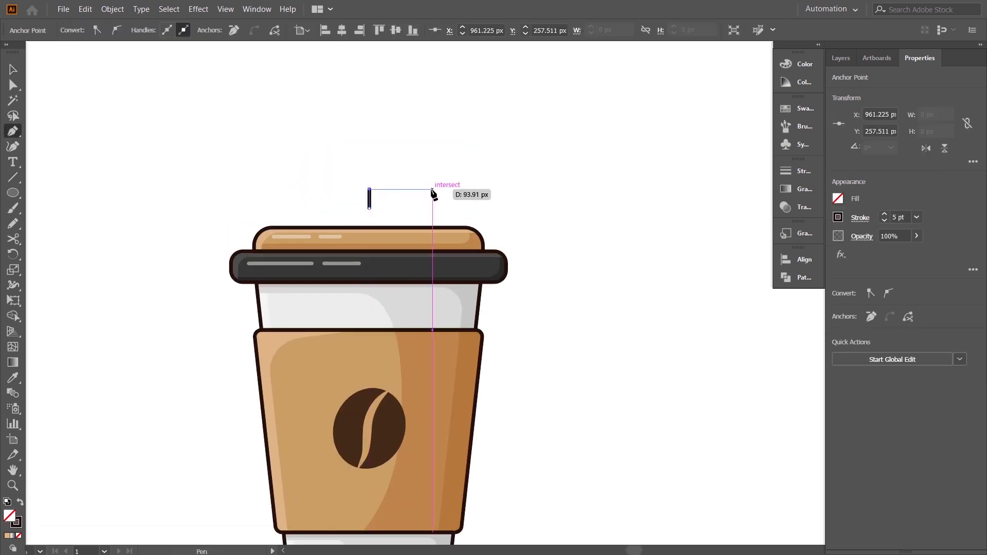
click(442, 189)
click(442, 161)
click(312, 160)
click(312, 140)
click(391, 139)
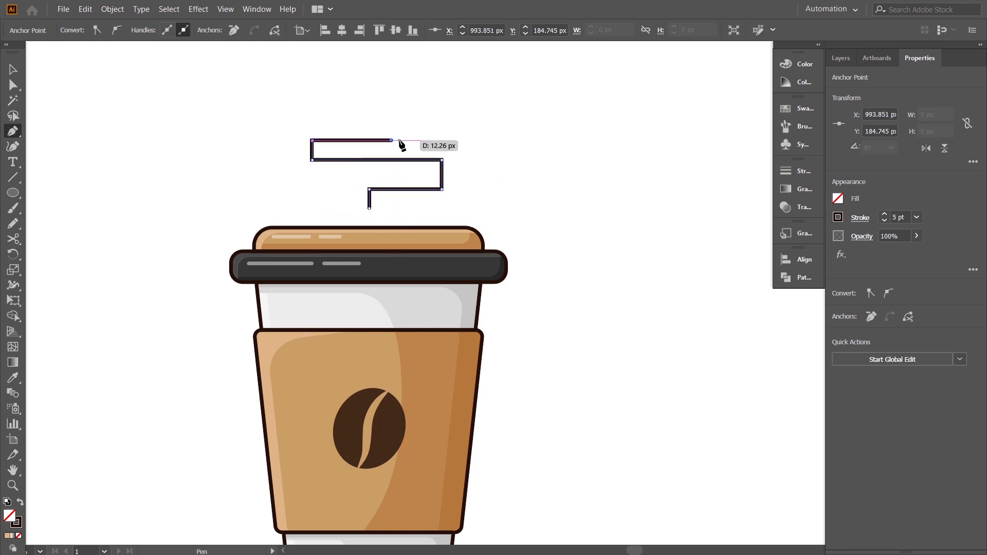
key(v)
click(535, 139)
Step: Round the corners of the zigzag steam line into smooth, full bends
click(442, 175)
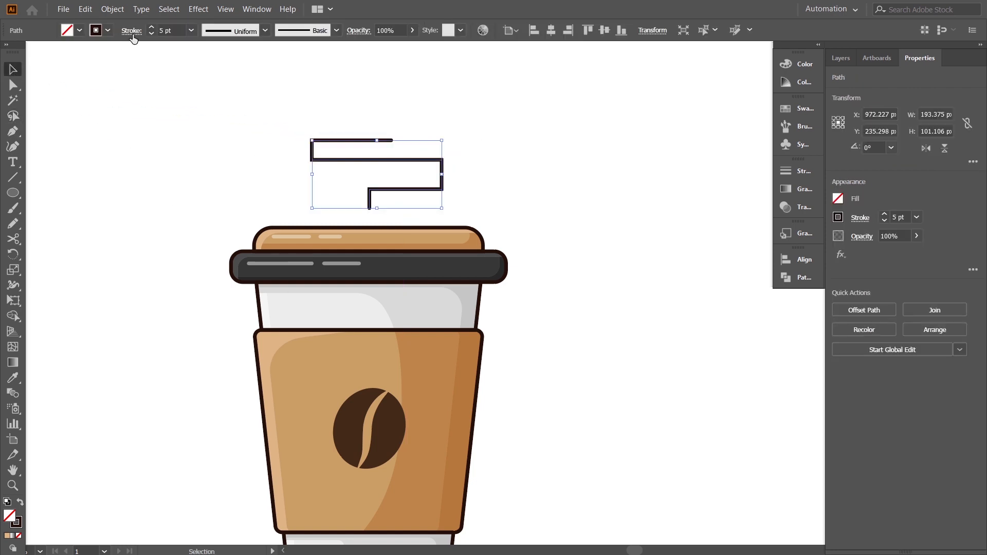
click(13, 85)
drag(296, 128, 335, 161)
drag(461, 199, 394, 192)
click(487, 206)
scroll(371, 179, down, 1)
click(368, 170)
click(483, 149)
drag(503, 126, 542, 150)
Step: Draw a short horizontal dash just beyond the open end of the steam line's top segment
click(12, 132)
click(439, 145)
click(469, 145)
click(13, 69)
click(598, 179)
mouse_move(607, 225)
mouse_down()
mouse_move(600, 190)
mouse_move(609, 237)
mouse_up()
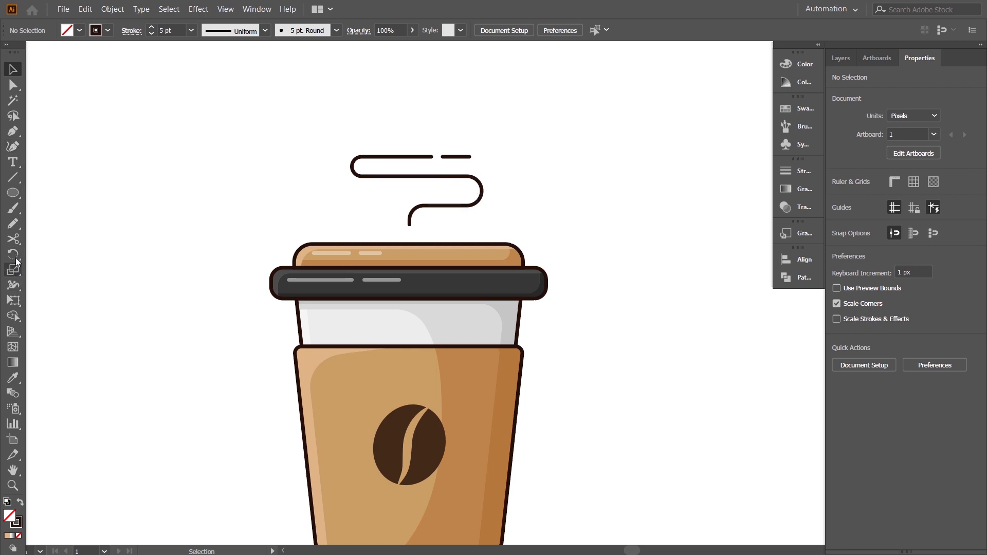
Step: Cut a short section out of the steam line's middle segment with the Scissors tool and delete it
click(13, 239)
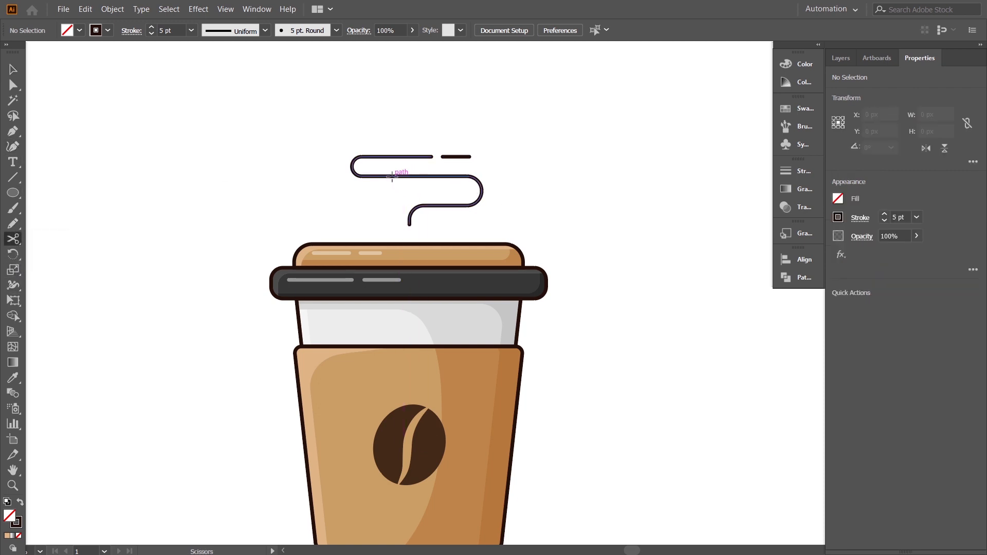
click(419, 176)
key(ctrl+shift+a)
key(v)
click(416, 177)
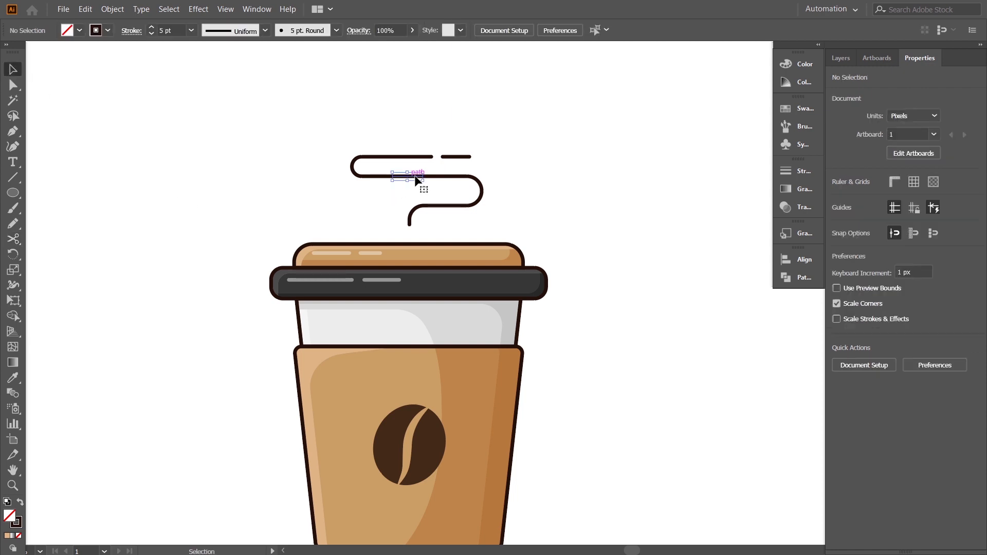
key(Delete)
Step: Examine the steam line above the lid and the complete cup on the artboard
scroll(580, 255, down, 1)
drag(572, 197, 597, 198)
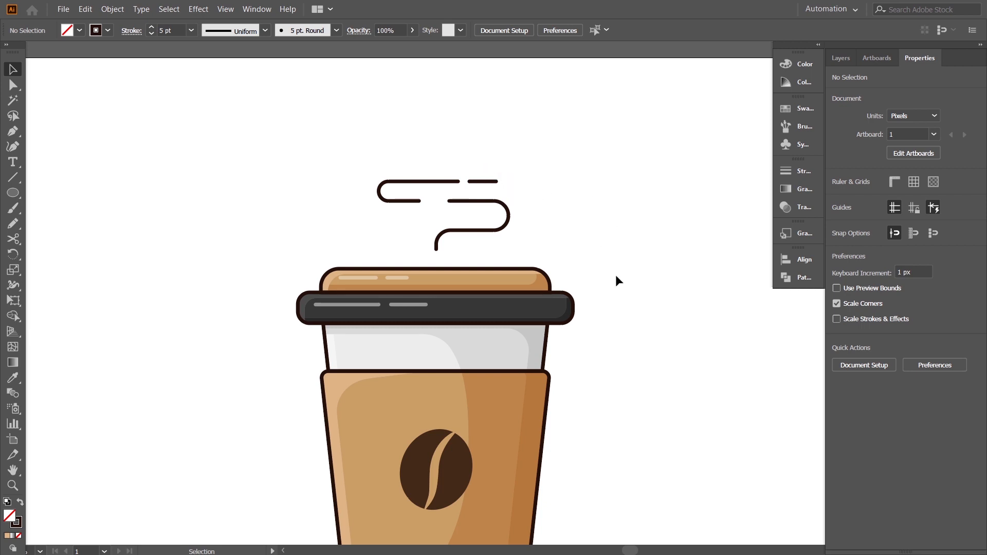
key(ctrl+minus)
key(ctrl+minus)
drag(638, 309, 559, 286)
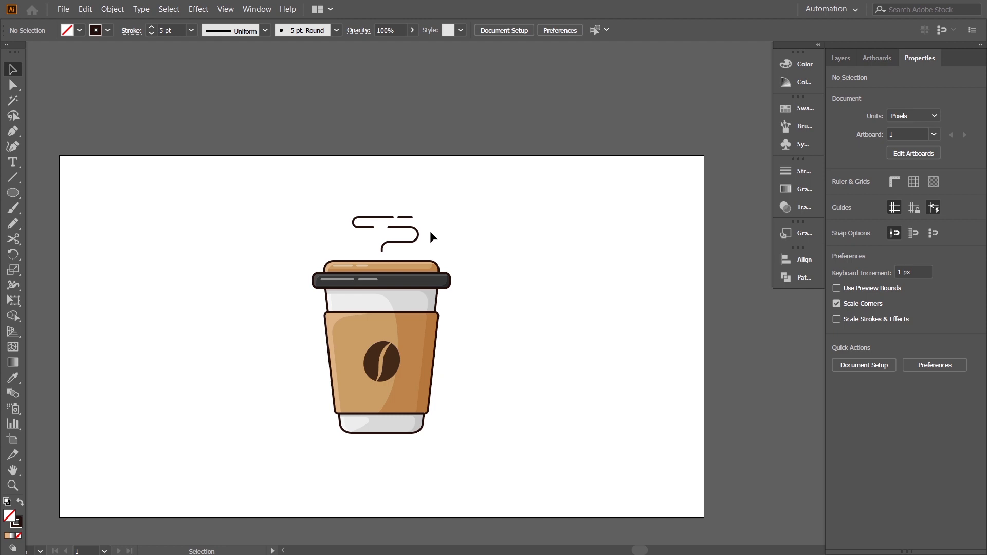
drag(522, 288, 513, 273)
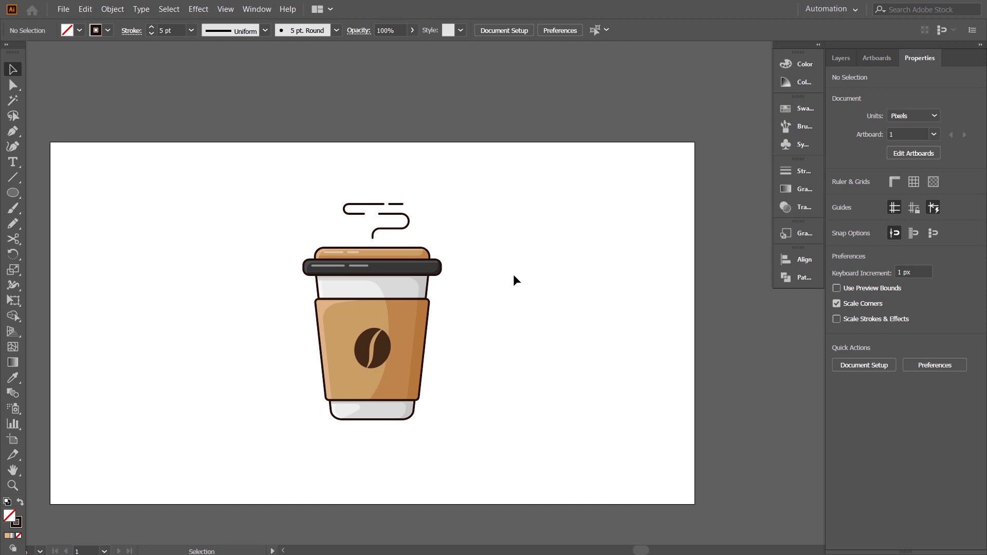
key(ctrl+plus)
key(ctrl+plus)
drag(620, 261, 676, 312)
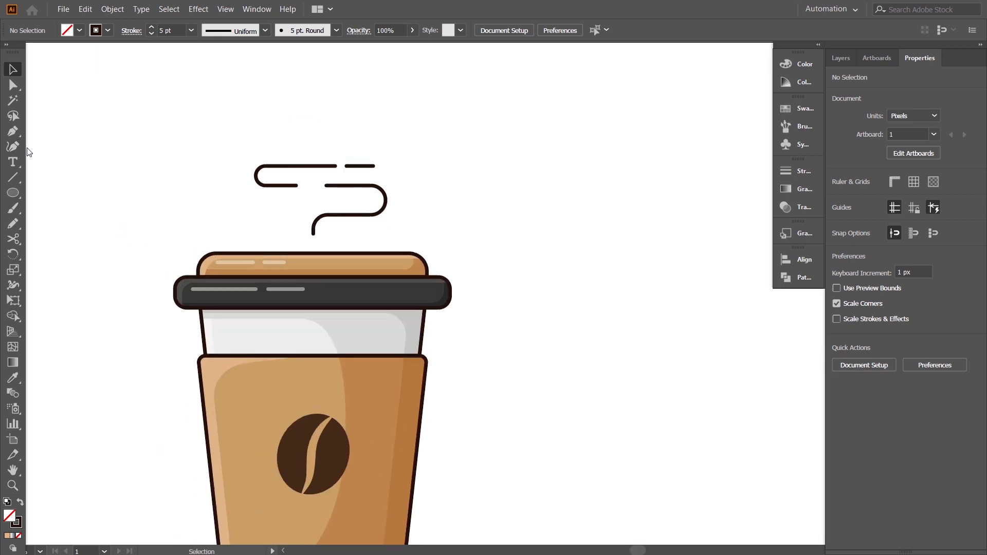
Step: Draw a short horizontal dash above the steam line's top segment with the Pen tool and shorten it from its inner end
click(14, 131)
click(325, 139)
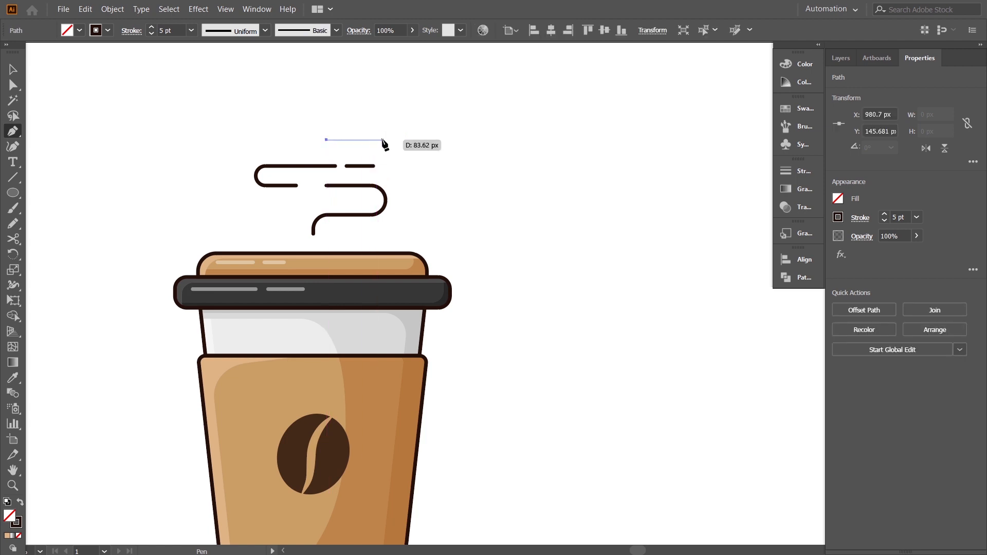
click(386, 140)
key(ctrl)
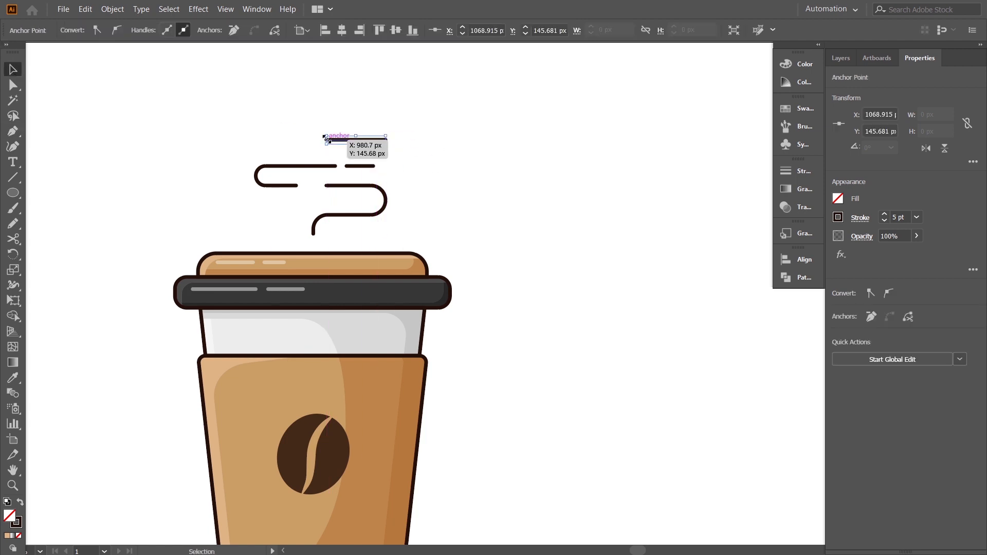
drag(327, 140, 343, 140)
click(449, 172)
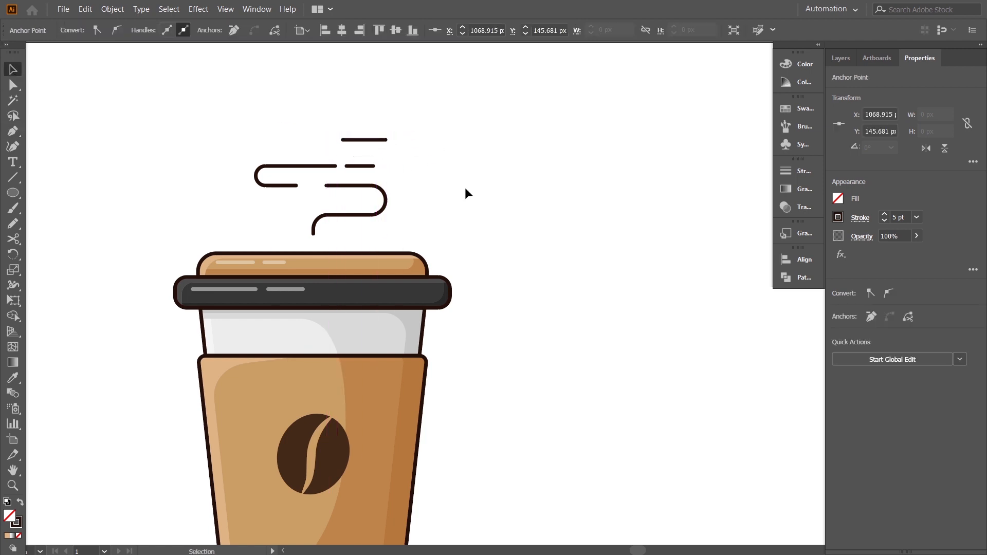
drag(448, 173, 455, 184)
drag(394, 151, 401, 158)
click(466, 203)
Step: Centre the steam lines horizontally on the artboard above the cup
drag(501, 313, 551, 209)
key(ctrl+0)
click(421, 177)
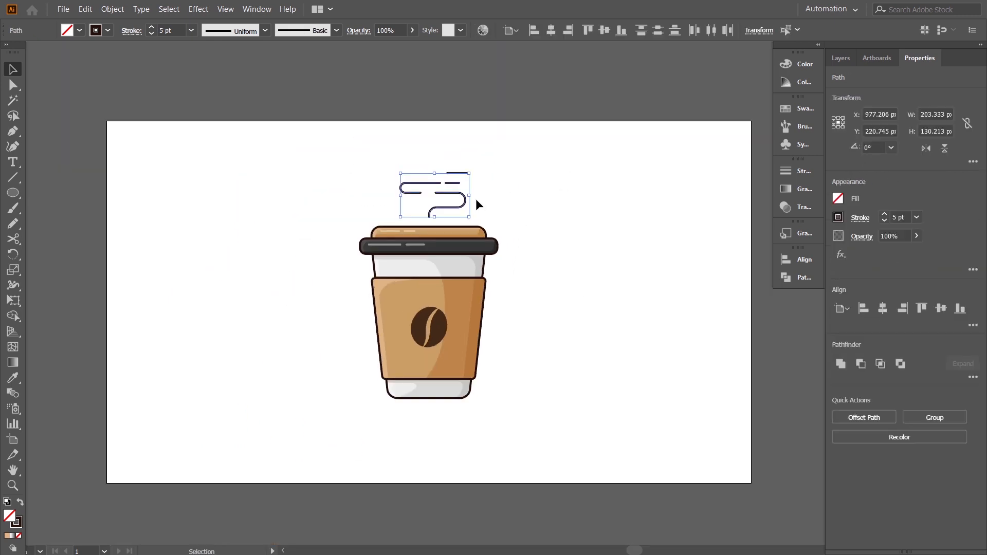
click(552, 33)
click(571, 287)
drag(572, 353, 548, 379)
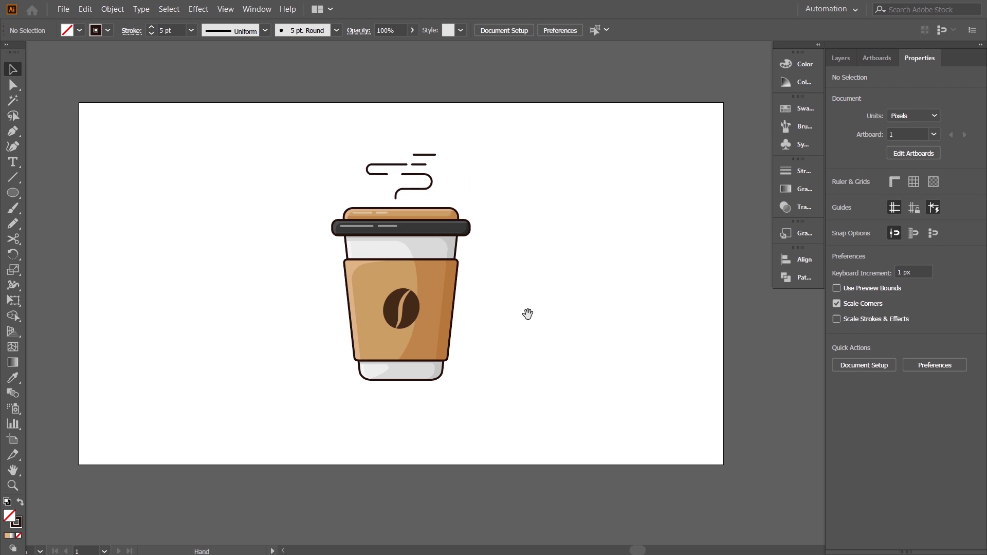
drag(526, 313, 525, 331)
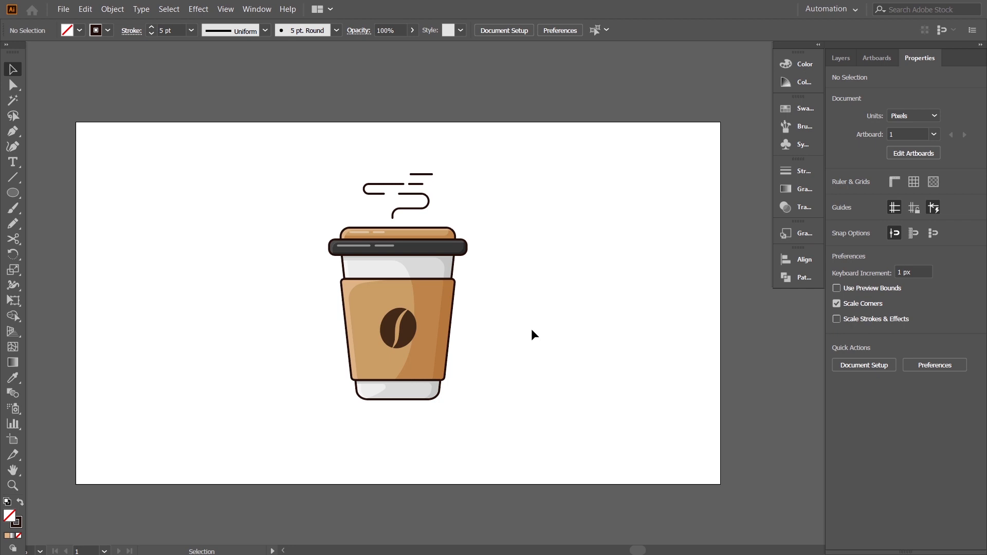
drag(507, 384, 493, 350)
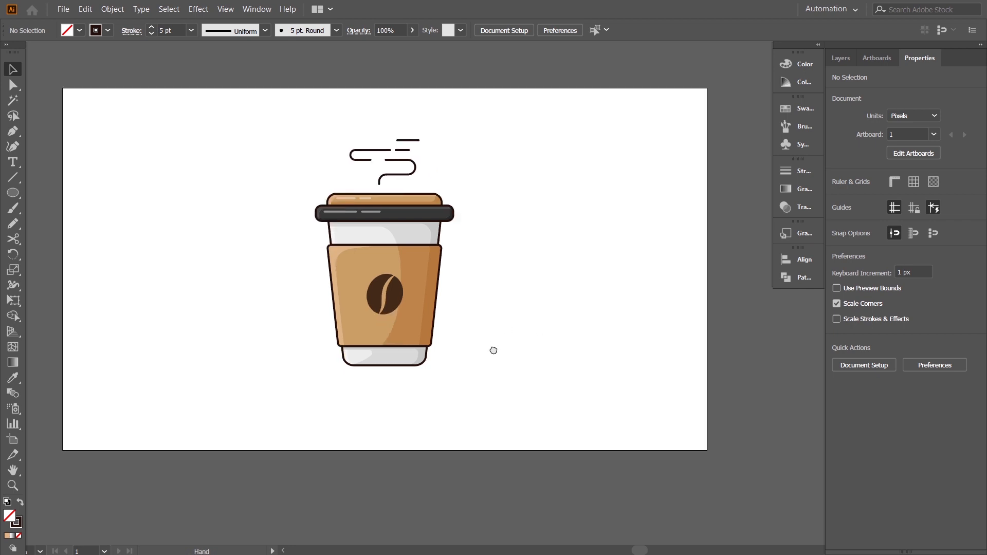
Step: Draw a circle about 835 px across around the cup and steam lines and send it to the back
key(l)
drag(383, 287, 522, 153)
key(v)
drag(524, 302, 530, 264)
right_click(484, 290)
mouse_move(522, 231)
click(645, 269)
Step: Fill the circle with the tan sampled from the sleeve, without a stroke, and place it behind the cup
key(i)
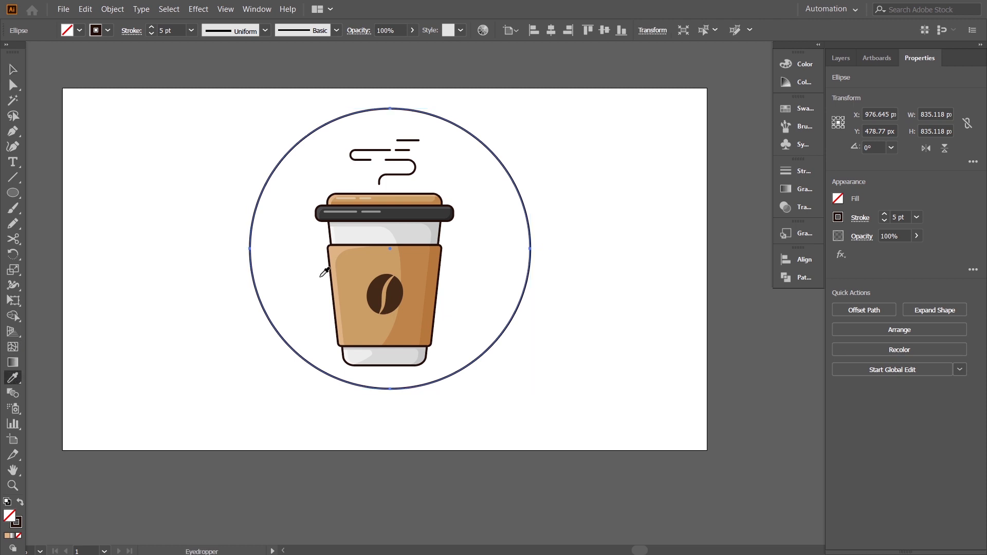
click(359, 307)
click(801, 114)
key(v)
right_click(484, 298)
mouse_move(517, 242)
click(646, 279)
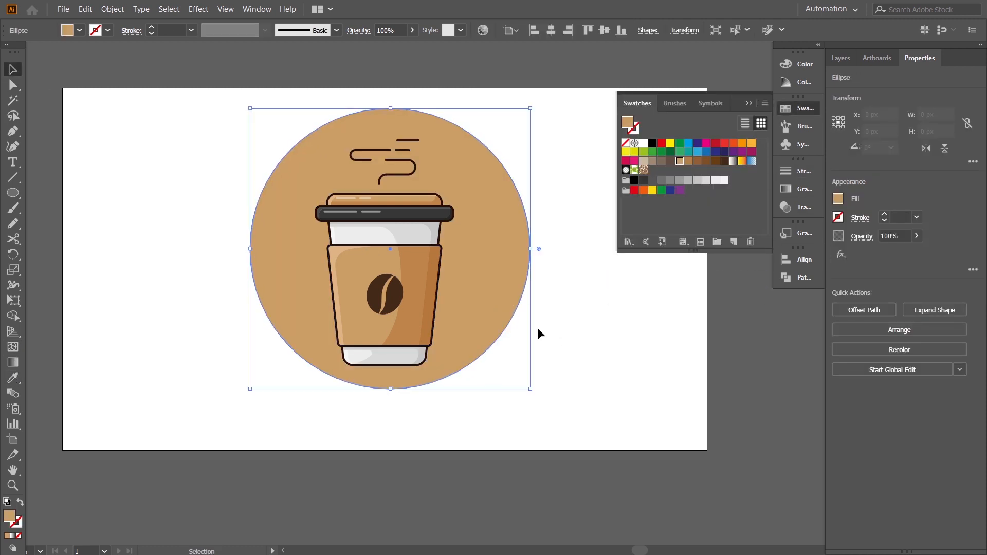
Step: Scale the background circle down to about 776 px across and reposition it around the cup and steam
drag(530, 108, 499, 140)
drag(462, 292, 457, 306)
drag(494, 154, 516, 133)
drag(464, 244, 464, 226)
click(576, 323)
scroll(579, 329, down, 1)
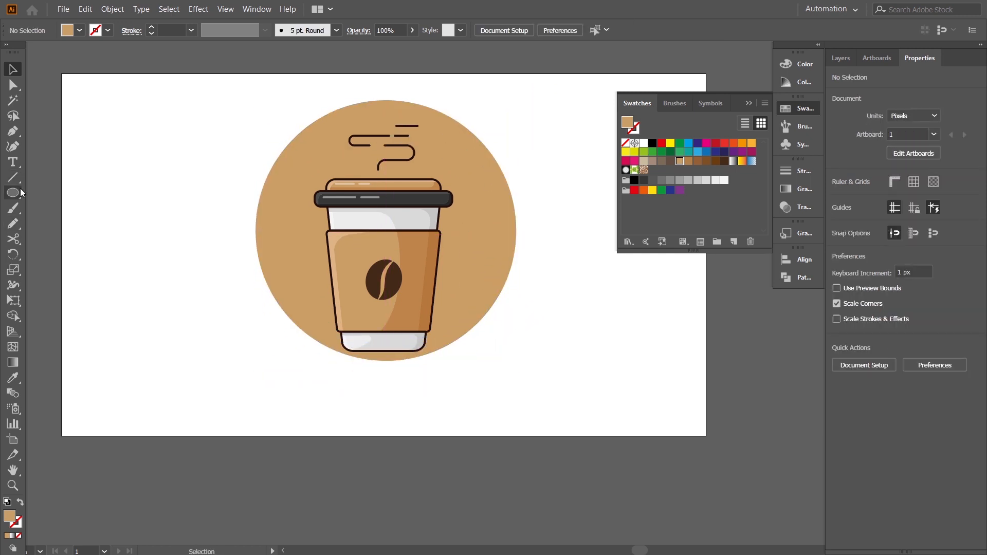
Step: Draw a horizontal ground line about 817 px long along the cup's base, extending past both sides of the circle
click(488, 280)
click(13, 134)
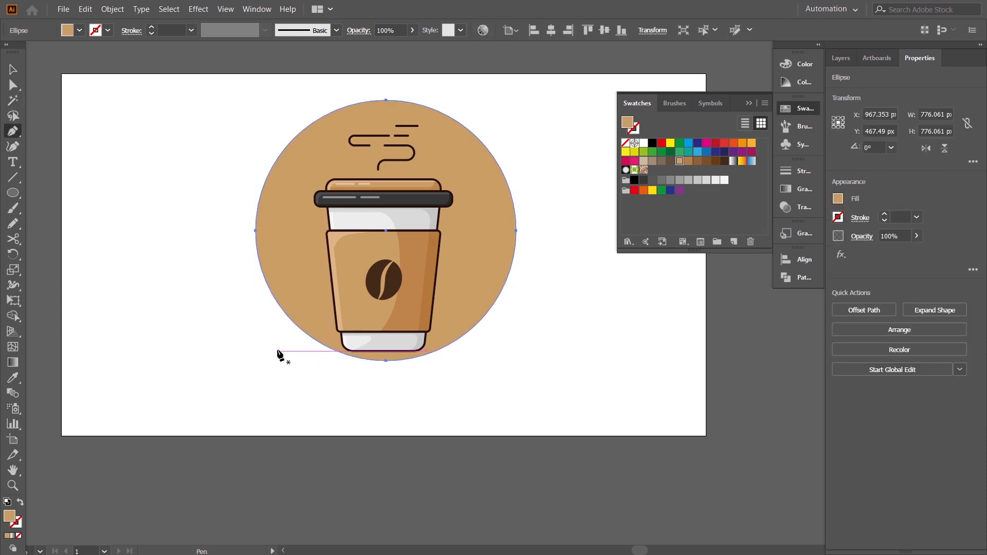
click(248, 351)
click(460, 351)
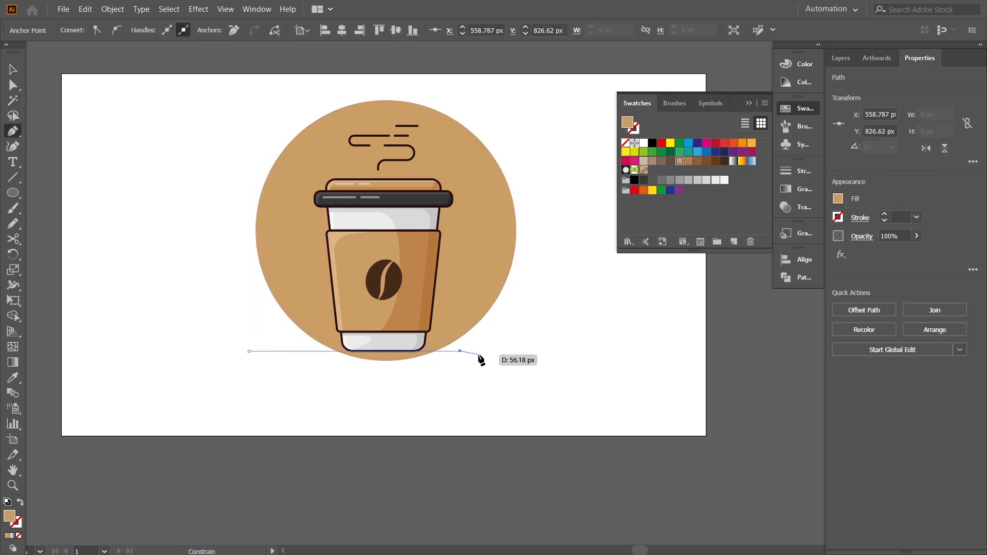
click(522, 351)
Step: Give the ground line the cup outline's dark 5 pt stroke with no fill and round caps
key(i)
click(396, 178)
key(v)
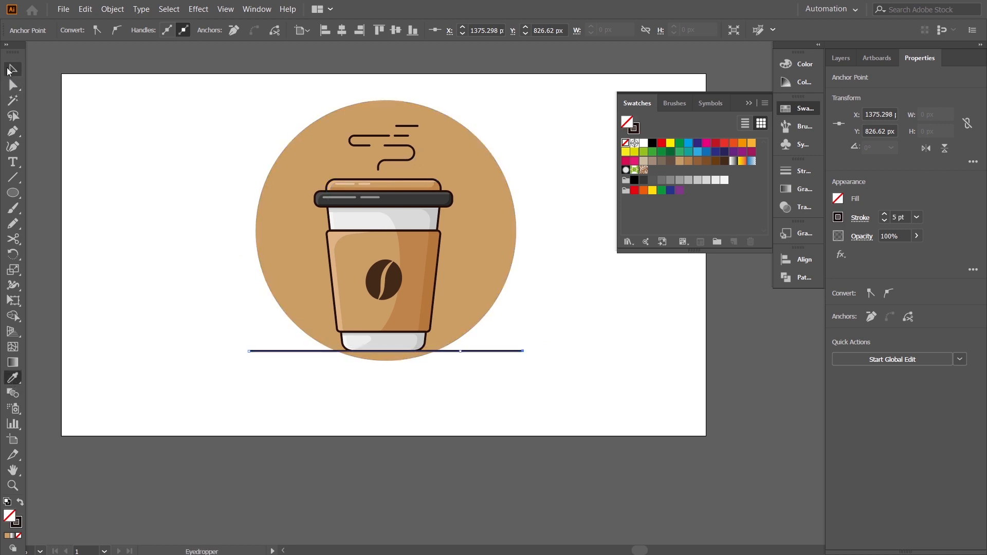
click(486, 352)
click(132, 31)
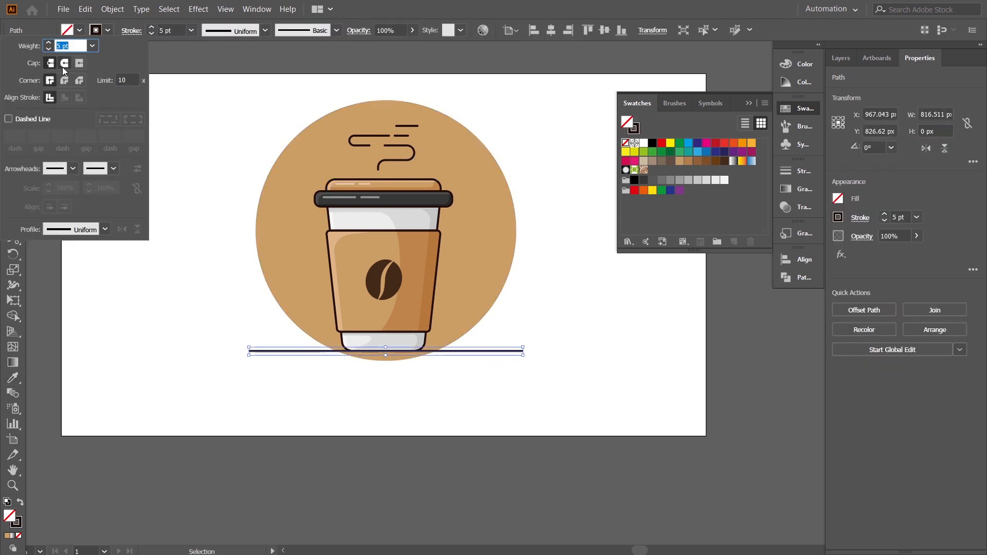
click(522, 453)
Step: Split the ground line with the Scissors tool at two points on each side of the cup
scroll(516, 421, up, 2)
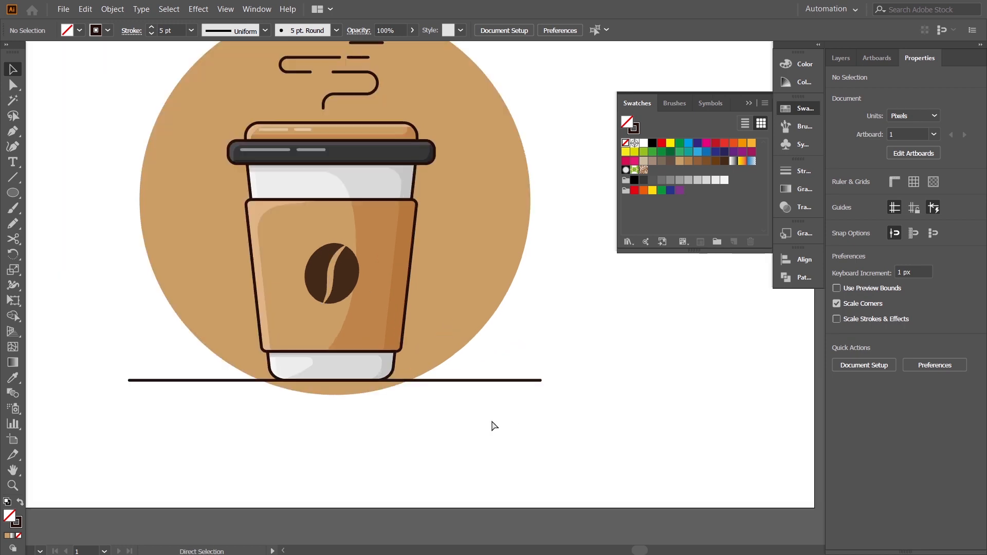
drag(492, 425, 553, 387)
click(242, 347)
click(13, 239)
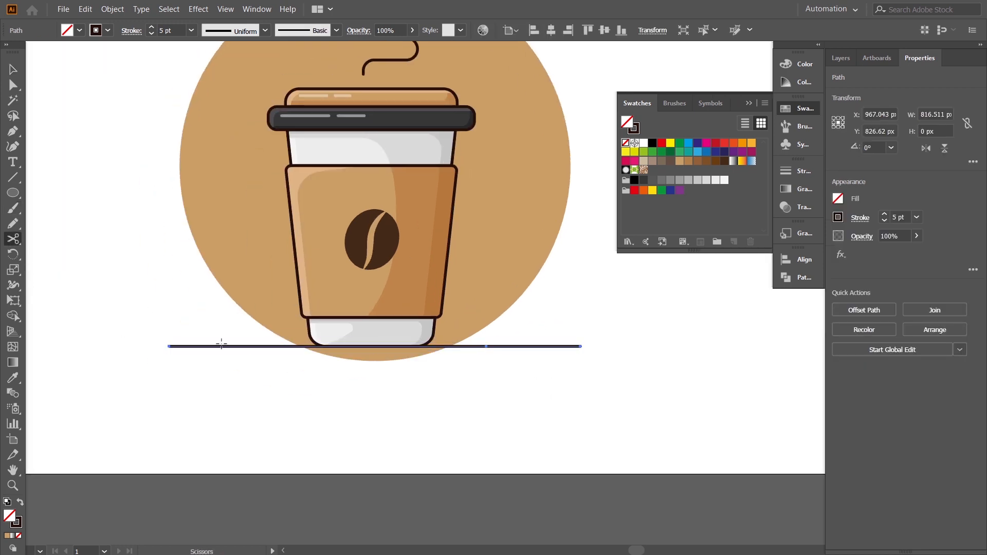
click(206, 346)
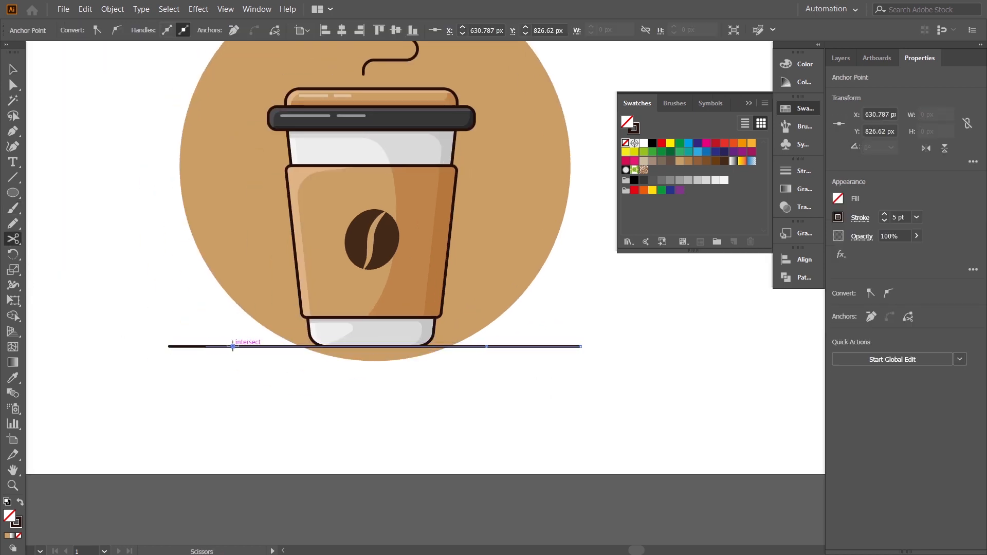
click(504, 346)
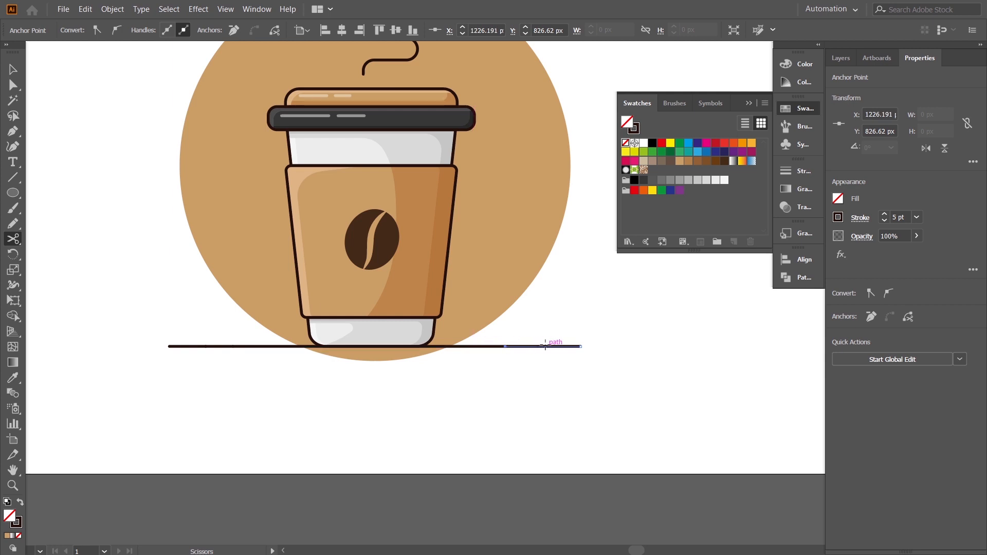
click(523, 346)
Step: Delete the two short cut sections to leave a gap in the ground line on each side of the cup
key(v)
click(269, 337)
click(214, 347)
key(Delete)
click(515, 347)
key(Delete)
drag(562, 377, 538, 431)
key(ctrl+minus)
Step: Centre the background circle horizontally on the artboard and remove its part below the ground line with the Shape Builder
click(498, 280)
drag(464, 290, 493, 301)
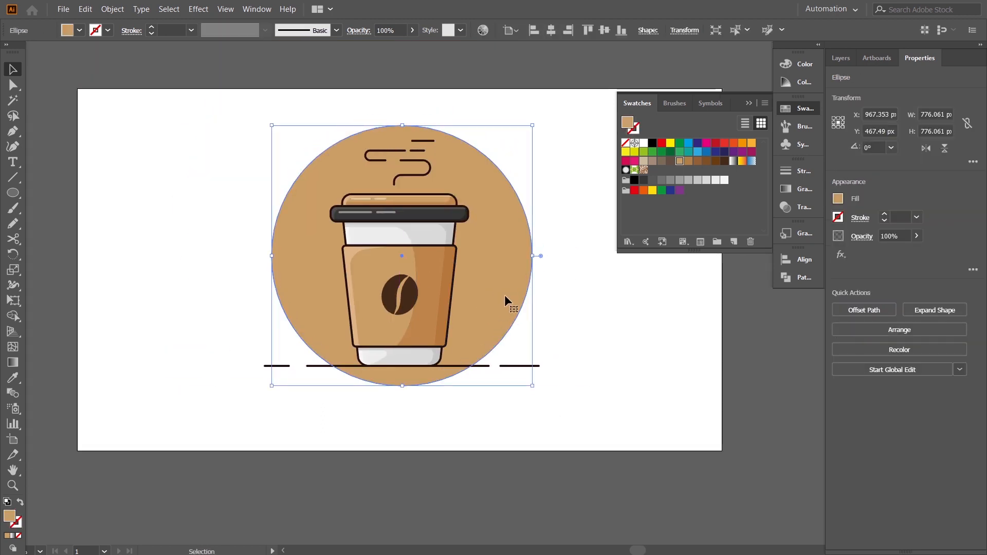
shift+click(456, 365)
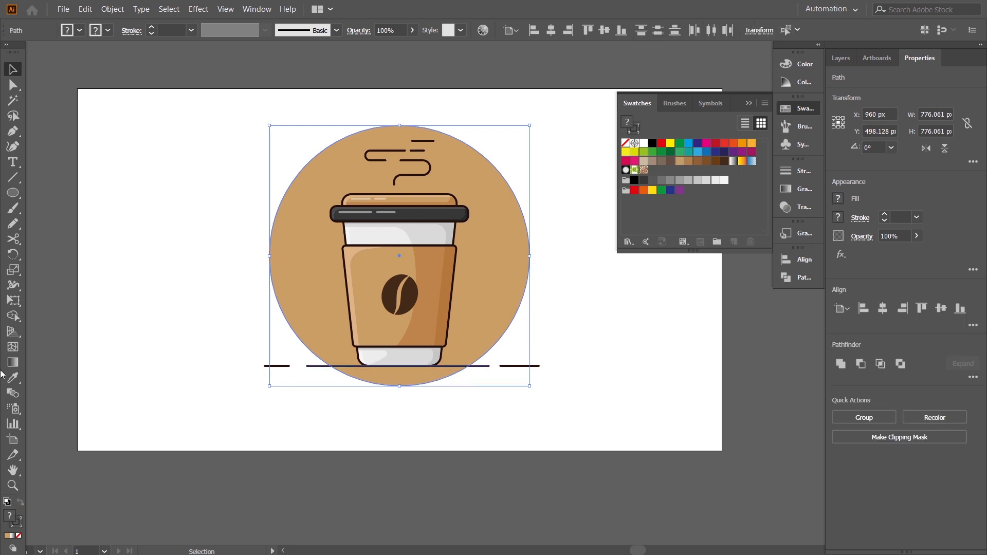
key(shift+m)
alt+click(398, 383)
key(v)
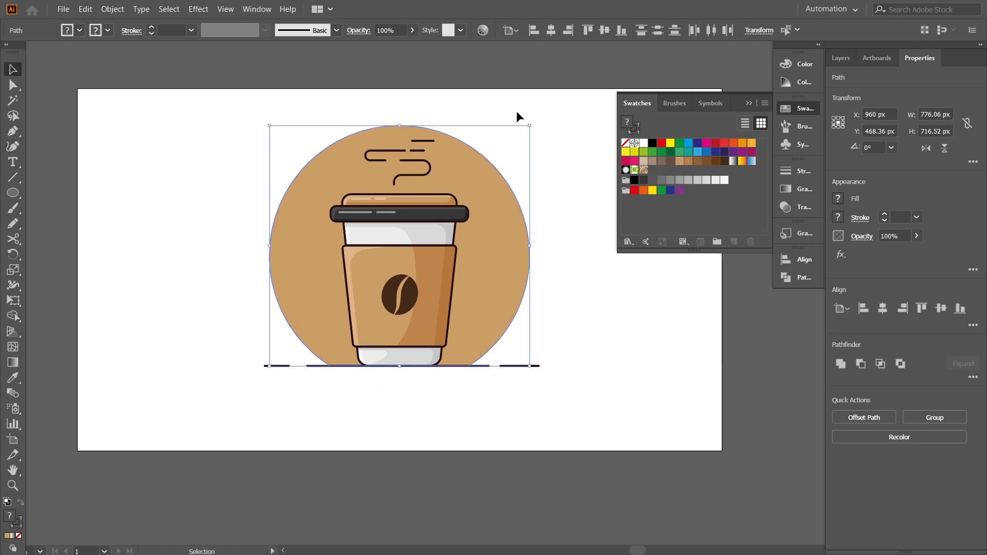
click(535, 231)
Step: Examine the cup with the trimmed background circle and the broken ground line
drag(549, 313, 547, 305)
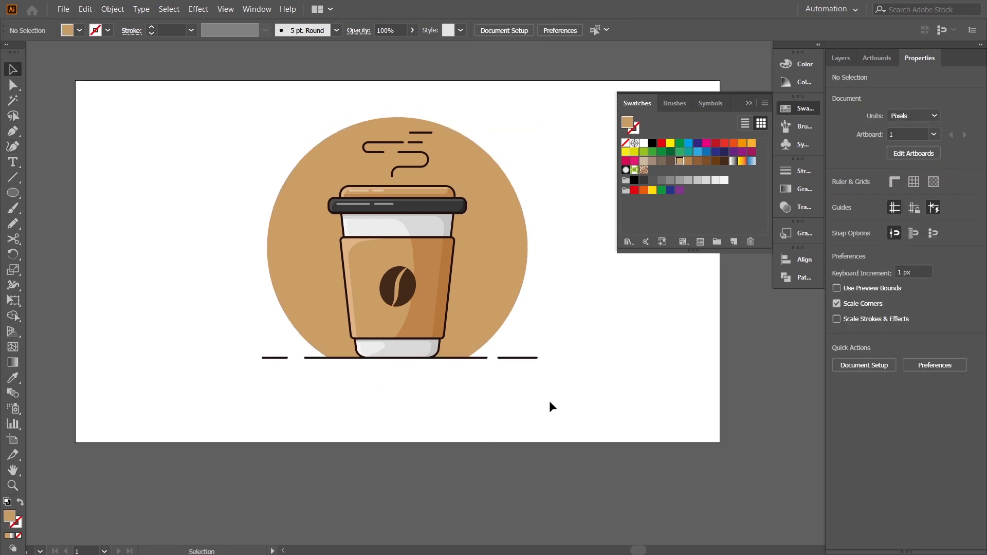
drag(535, 397, 529, 405)
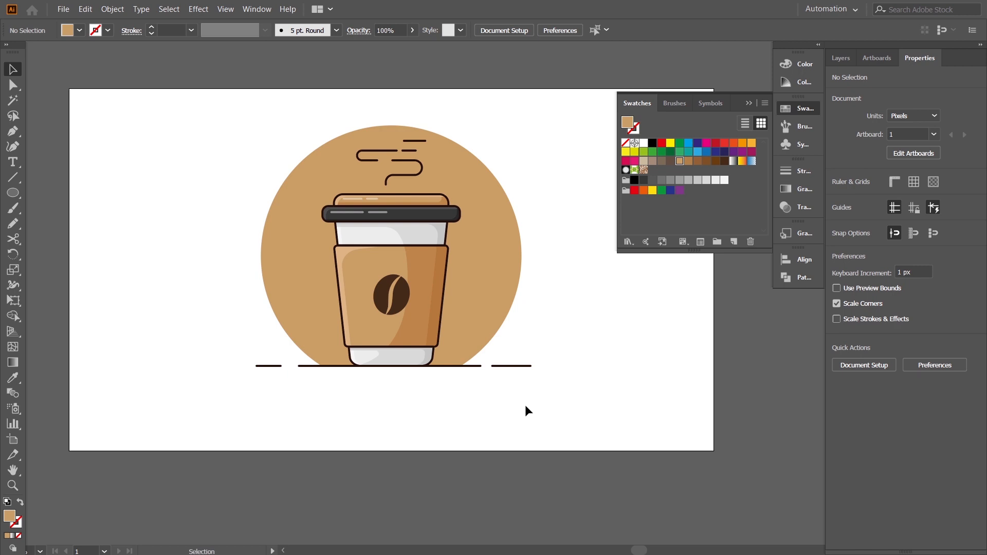
key(ctrl+plus)
key(ctrl+plus)
drag(592, 396, 619, 412)
drag(512, 461, 520, 450)
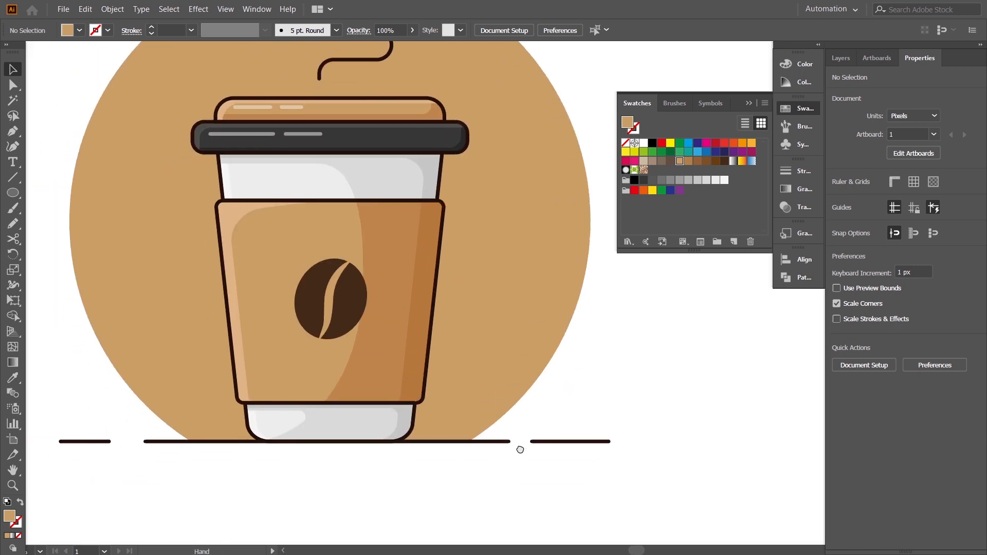
key(ctrl+minus)
key(ctrl+minus)
drag(553, 410, 542, 427)
Step: Try orange, brown and yellow-orange (C=0 M=35 Y=85 K=0) swatches as the background circle's fill
click(499, 262)
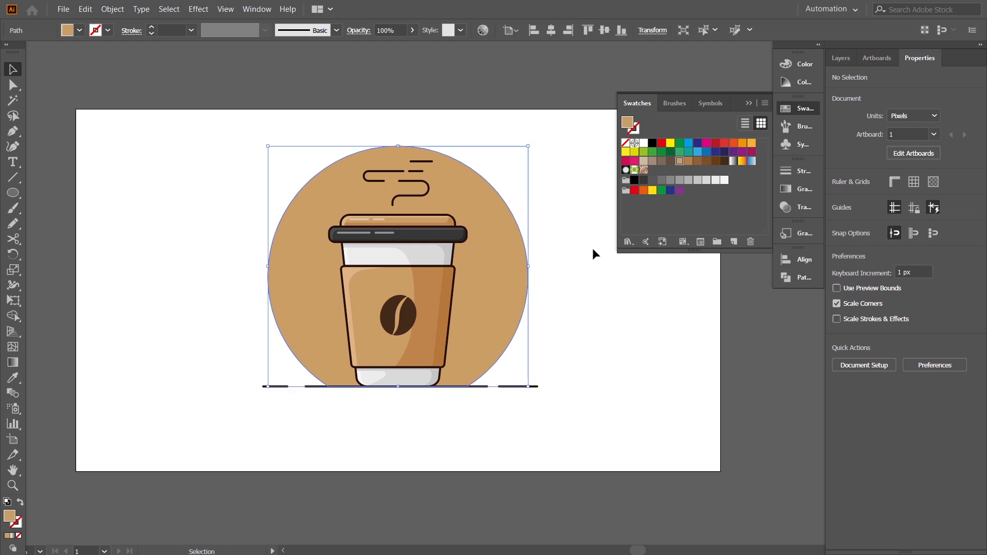
click(743, 143)
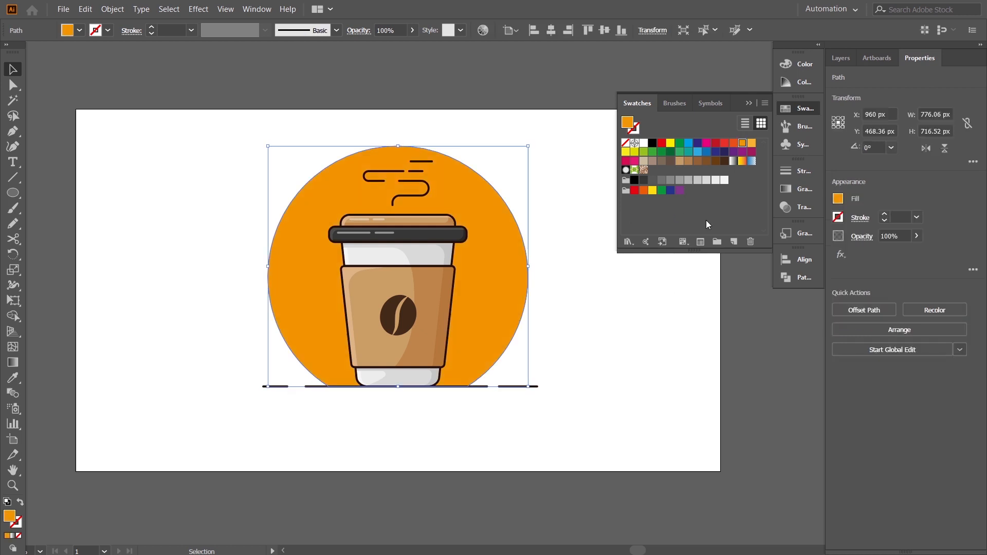
click(751, 143)
click(621, 377)
drag(623, 380, 622, 371)
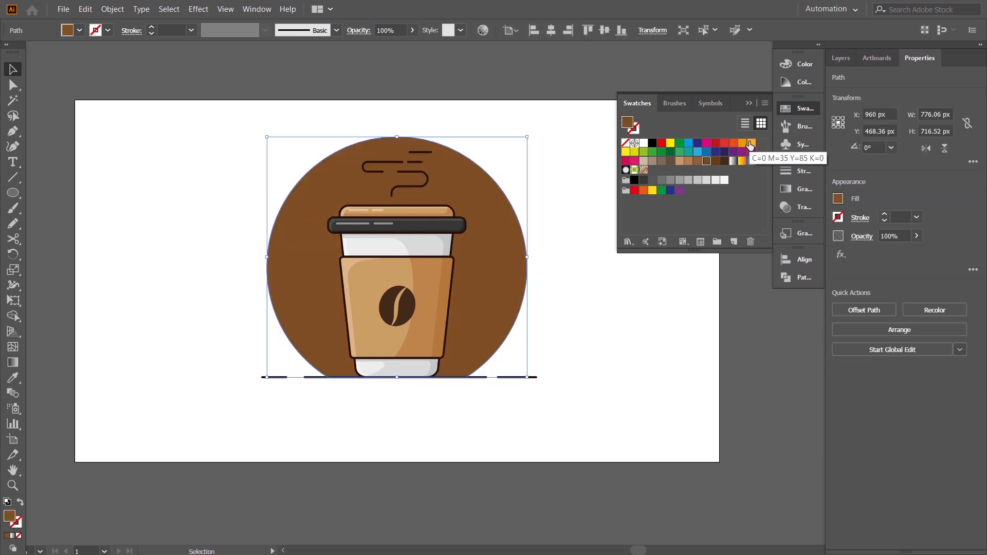
click(752, 143)
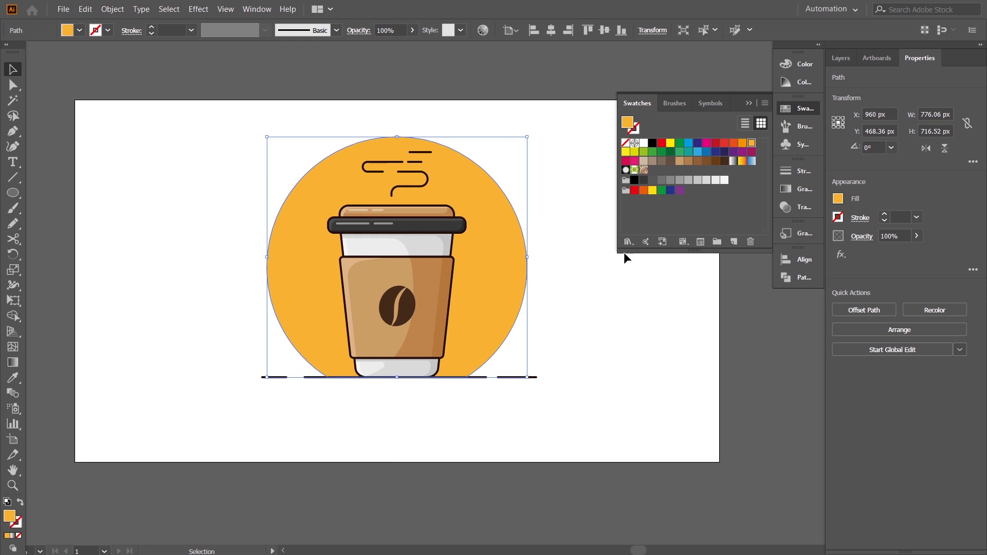
Step: Try a lighter tint of the orange f39200 as the background circle's fill
click(742, 143)
double_click(11, 518)
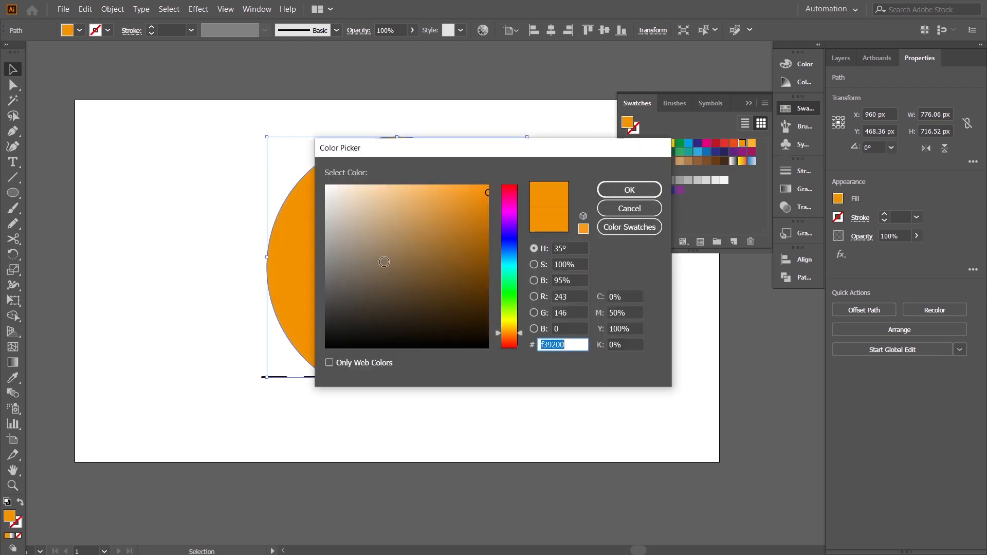
click(435, 185)
click(629, 190)
click(637, 356)
Step: Try a paler tint of the yellow-orange C=0 M=35 Y=85 K=0 swatch as the background circle's fill
click(502, 298)
click(752, 143)
double_click(10, 518)
click(419, 186)
click(608, 189)
click(607, 367)
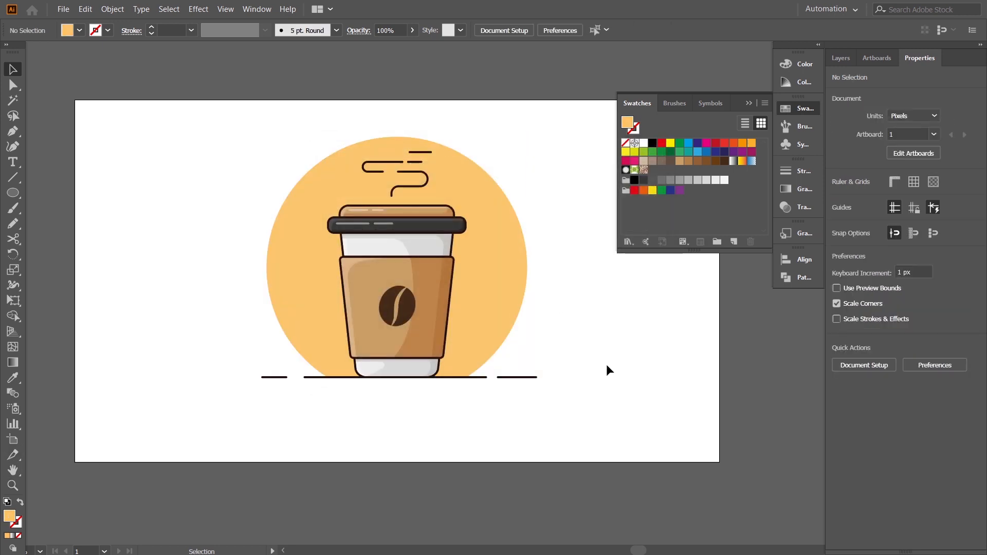
click(509, 319)
click(606, 306)
Step: Try a darker tan swatch on the background circle and restore its original tan fill
click(513, 261)
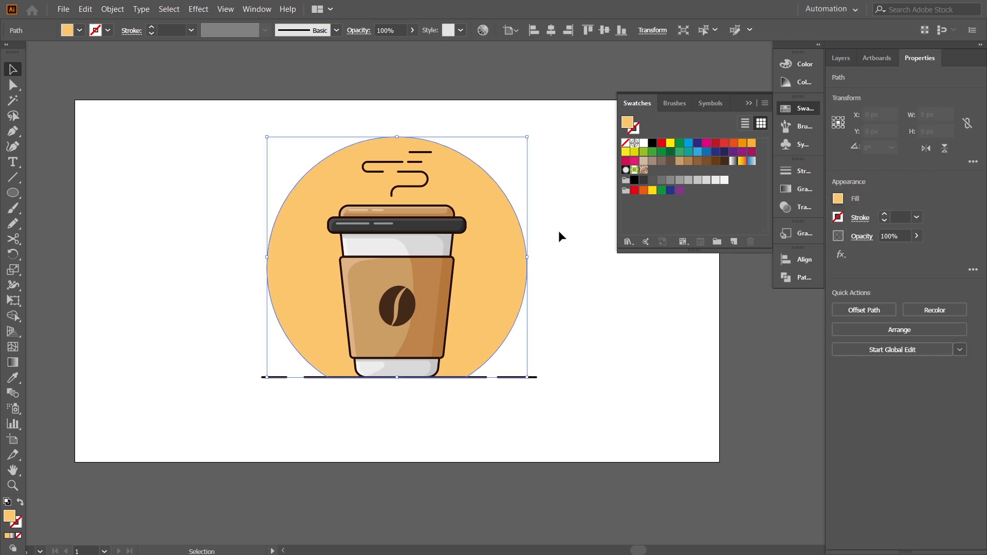
click(688, 161)
click(686, 362)
click(516, 259)
click(680, 161)
click(680, 369)
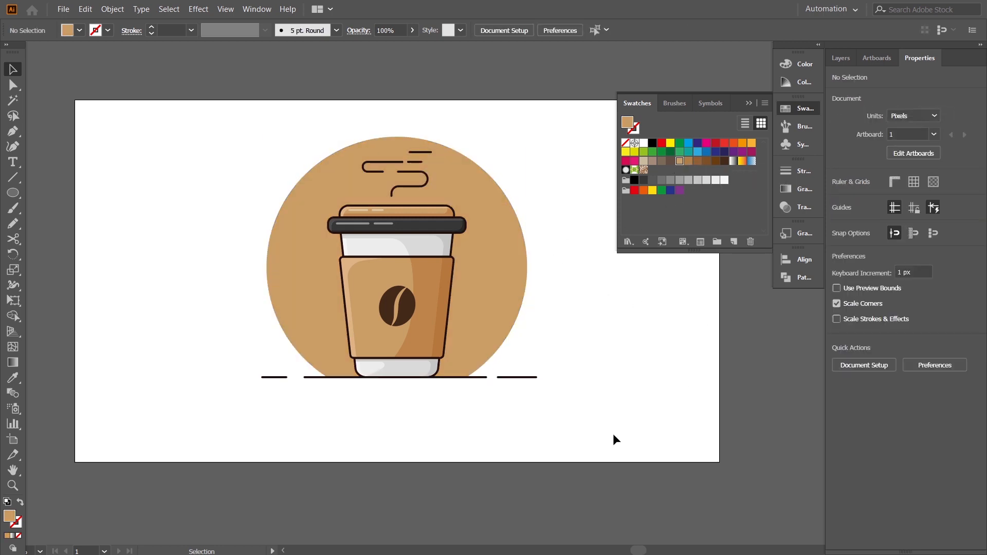
Step: Lighten the background circle's tan fill to a bright pale peach in the Color Picker
click(455, 283)
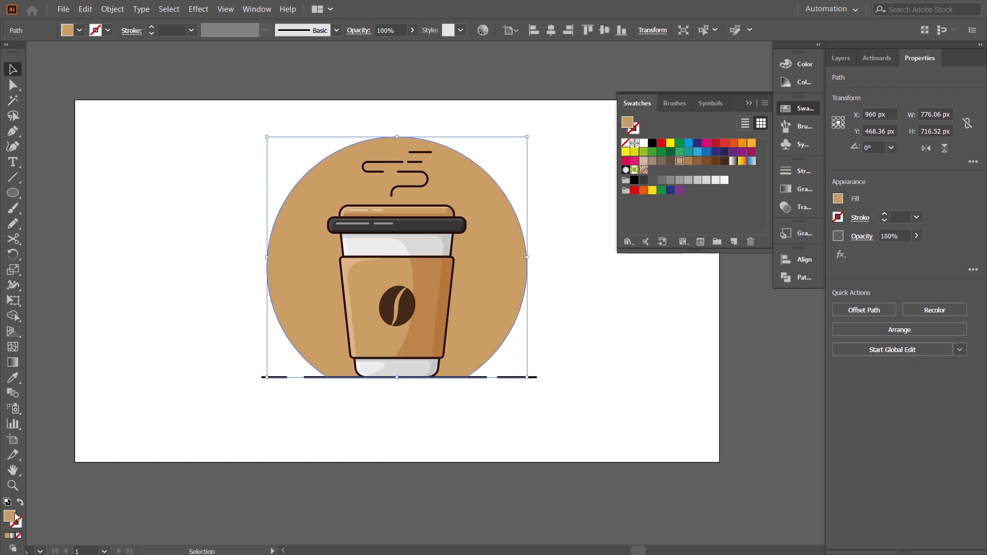
double_click(10, 517)
drag(403, 208, 403, 198)
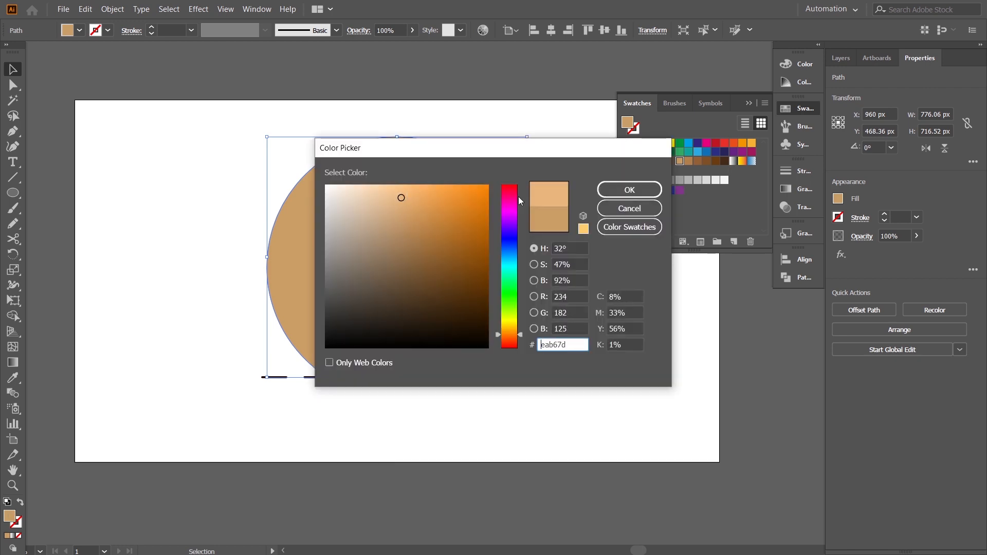
click(403, 188)
click(636, 195)
click(565, 324)
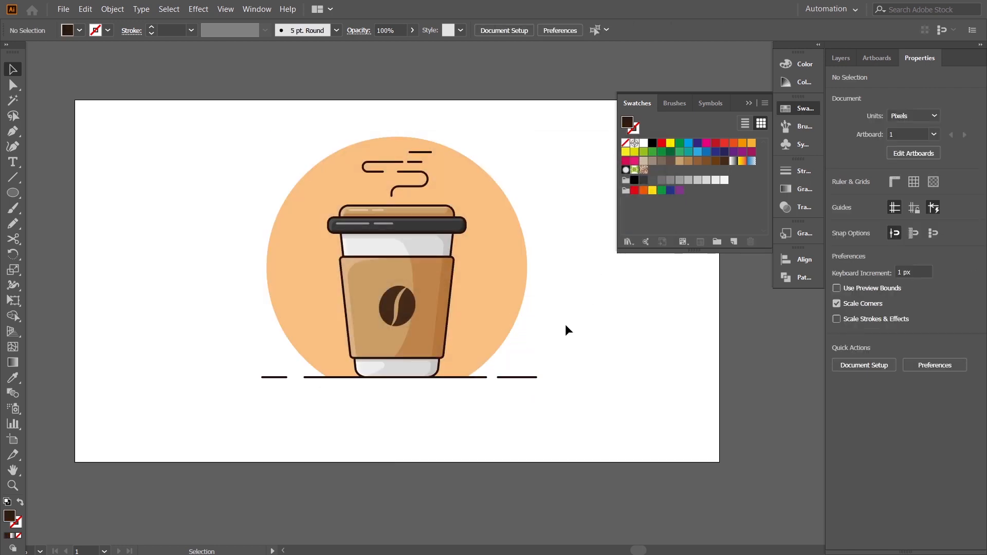
Step: Unlock the Layer 1 copy layer and group the entire cup, steam, ground line and background circle artwork
click(894, 57)
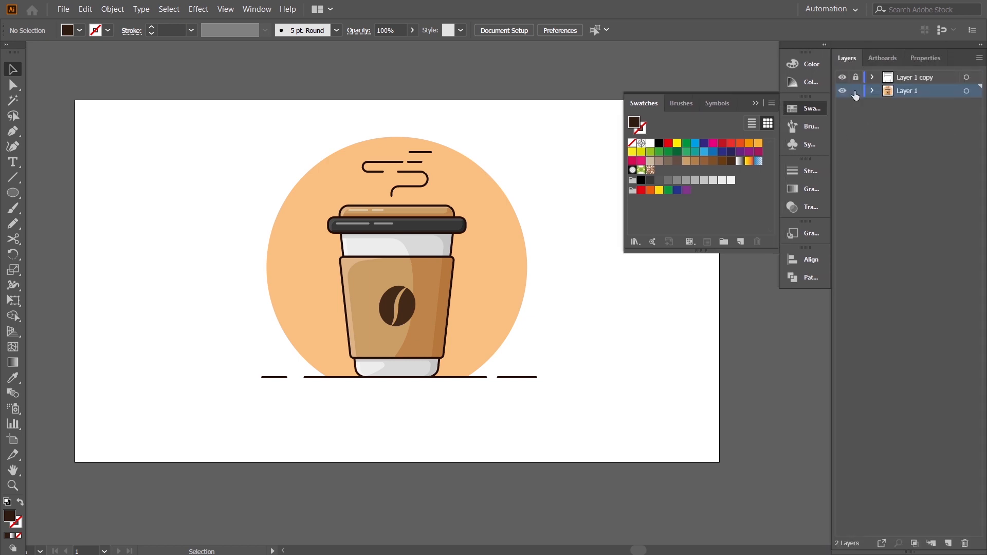
click(855, 77)
drag(183, 104, 544, 423)
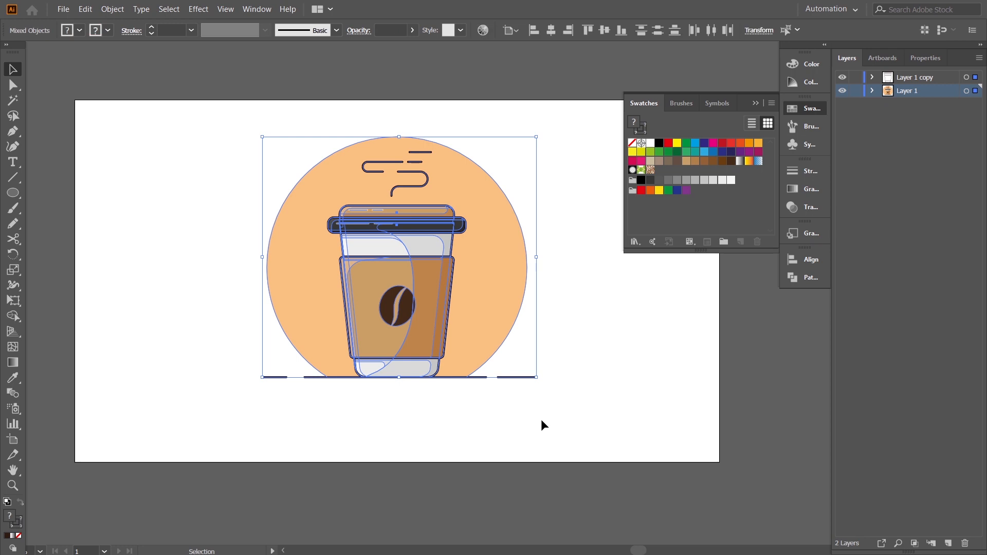
key(ctrl+g)
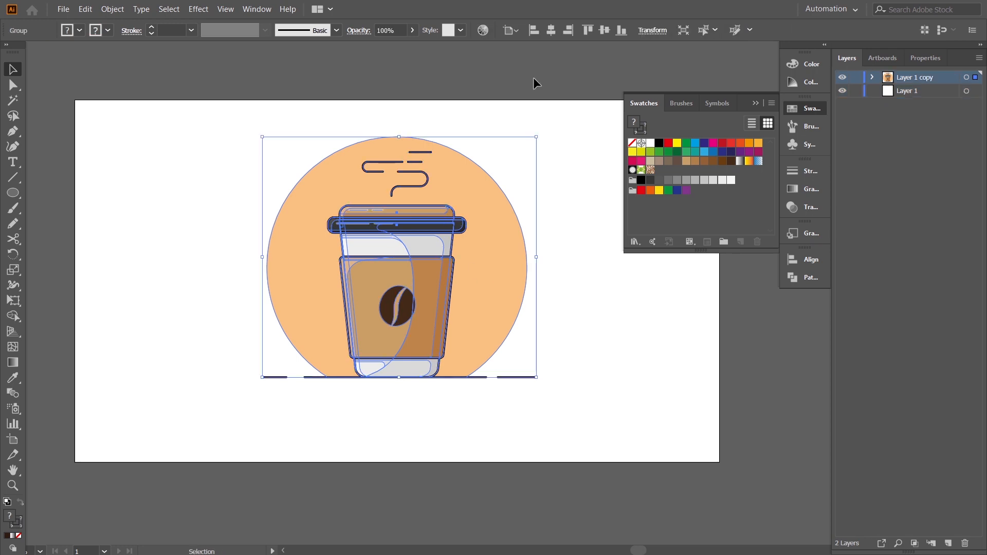
drag(396, 288, 396, 311)
click(586, 377)
drag(587, 383, 591, 373)
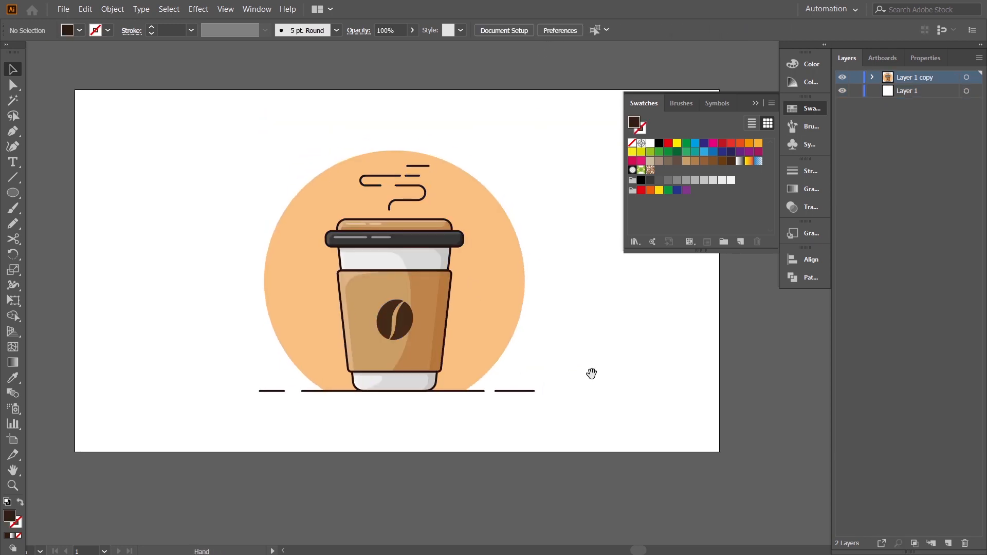
Step: Put the swatches away and expand the Layer 1 copy layer to inspect the grouped artwork
scroll(584, 381, up, 3)
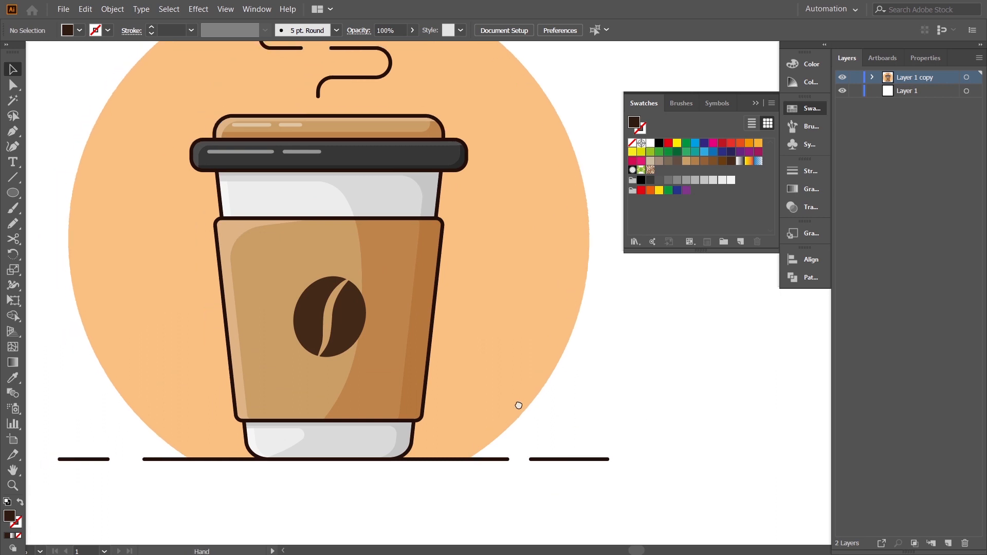
scroll(518, 409, down, 3)
drag(575, 357, 567, 370)
click(755, 103)
click(872, 77)
click(887, 91)
click(886, 90)
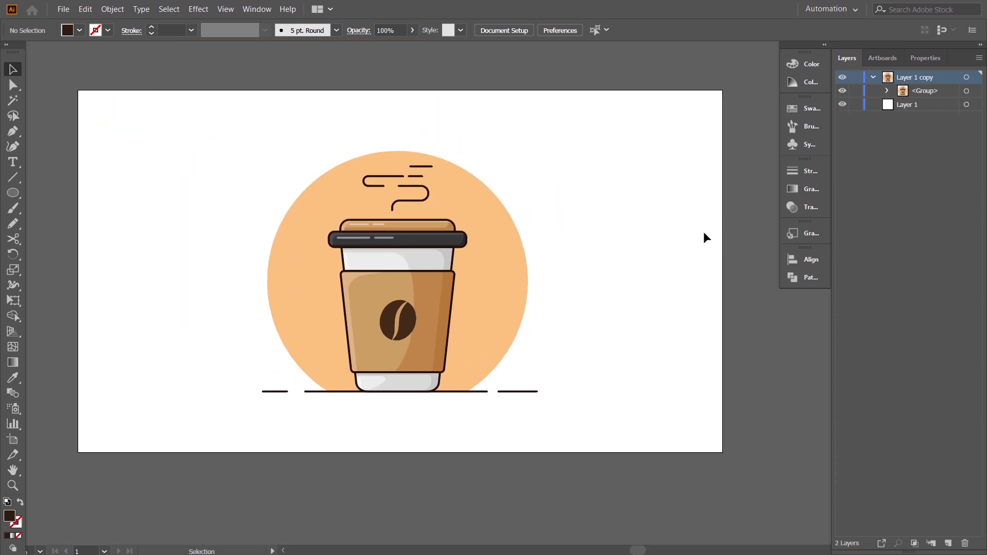
Step: Create a 1920 x 1080 px rectangle with the Rectangle tool for a full-artboard background
drag(648, 340, 644, 320)
scroll(622, 365, up, 3)
scroll(601, 359, down, 3)
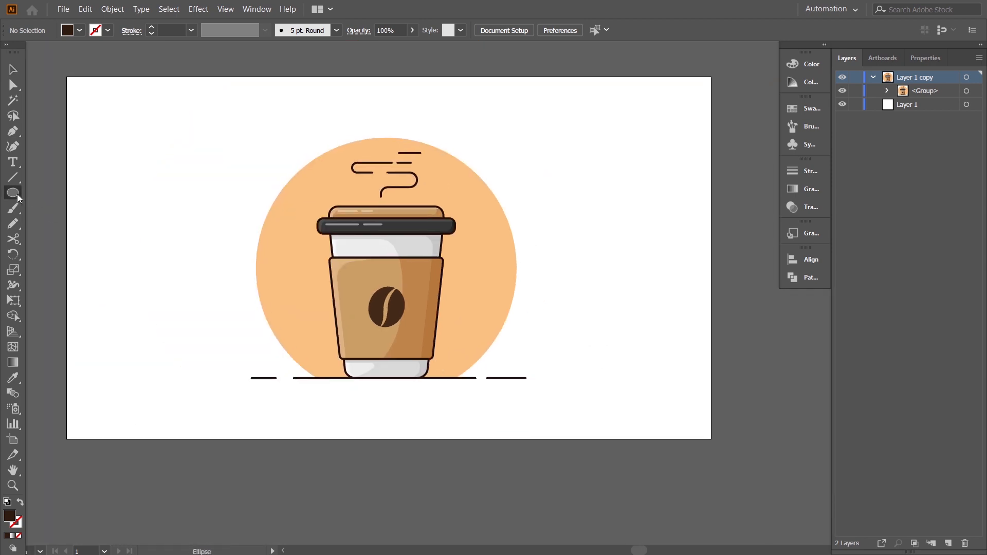
drag(18, 198, 42, 191)
click(488, 476)
text(1)
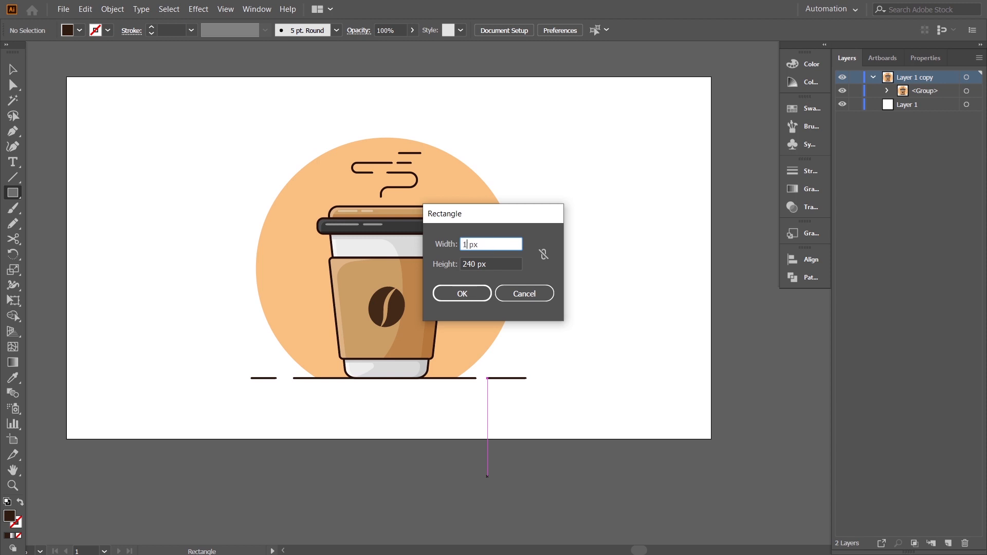
text(920)
key(Tab)
text(1)
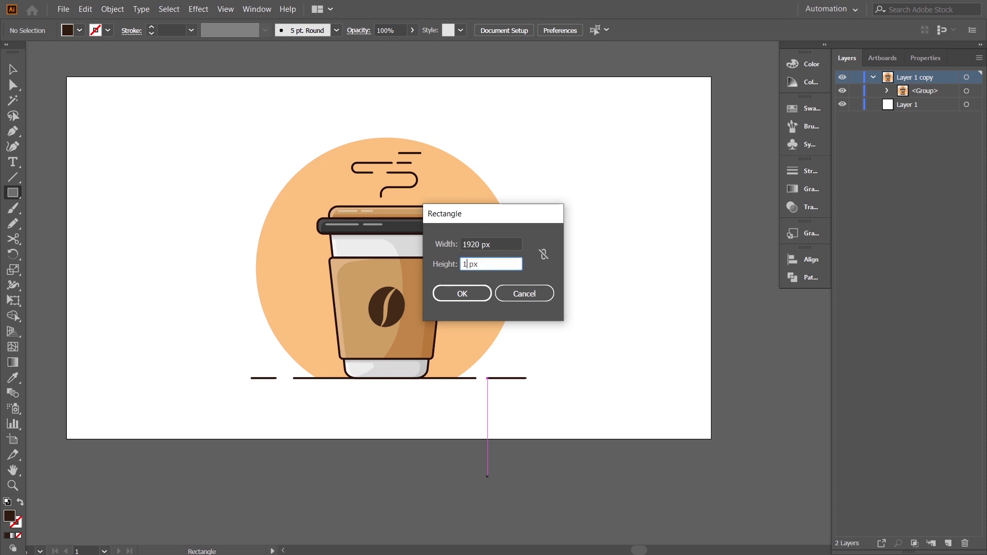
text(080)
key(Return)
Step: Center the rectangle horizontally and vertically on the artboard and send it behind the cup group
click(551, 30)
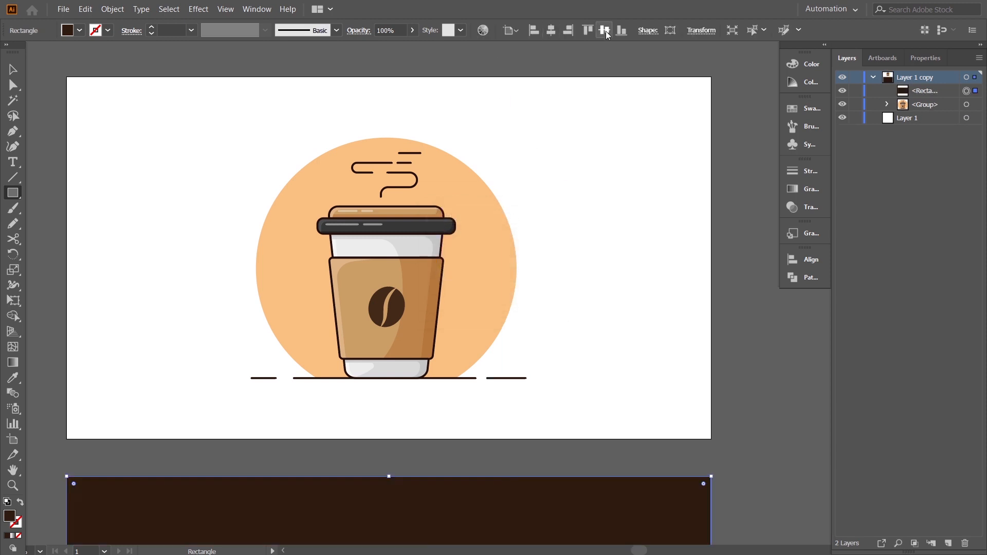
click(604, 29)
right_click(145, 124)
mouse_move(165, 308)
click(308, 348)
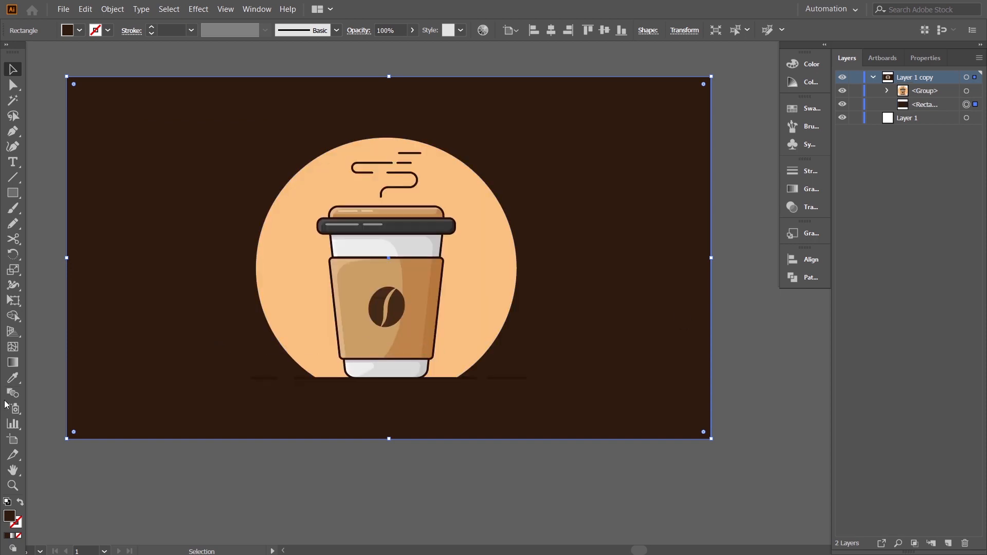
Step: Try the circle's peach colour on the background rectangle, replace it with the lightest grey swatch, and deselect the rectangle
key(i)
click(301, 291)
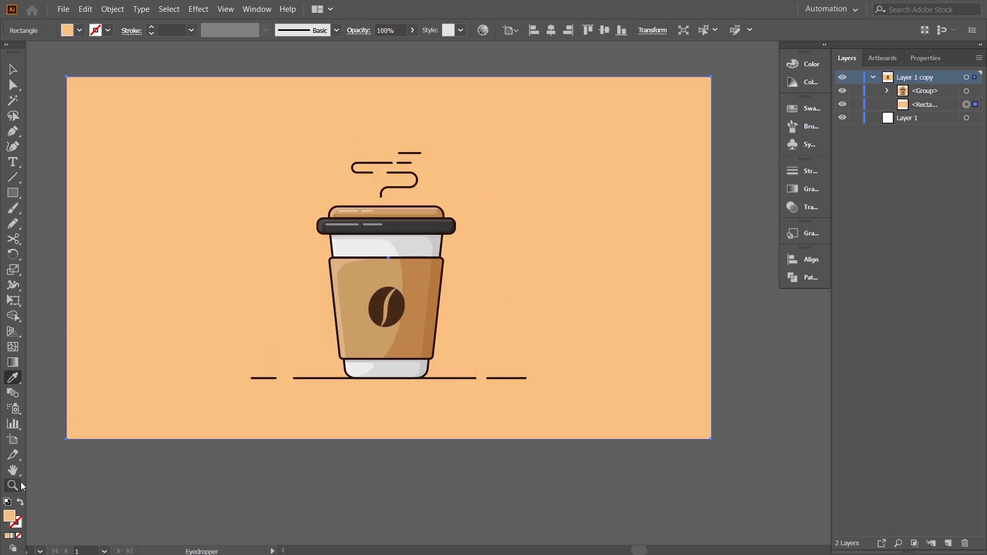
click(796, 112)
click(722, 179)
click(730, 180)
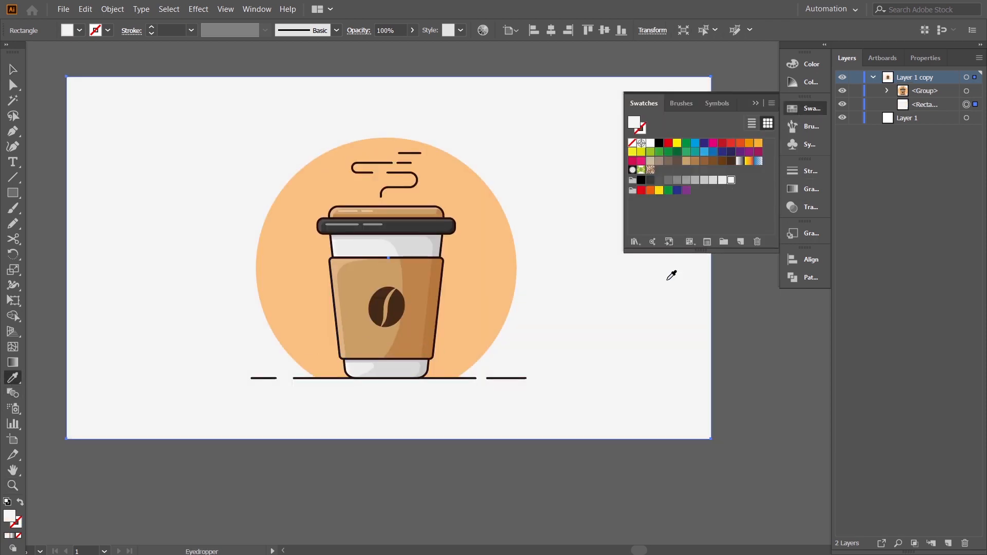
click(22, 72)
click(45, 82)
drag(560, 370, 532, 394)
click(756, 103)
drag(721, 298, 726, 298)
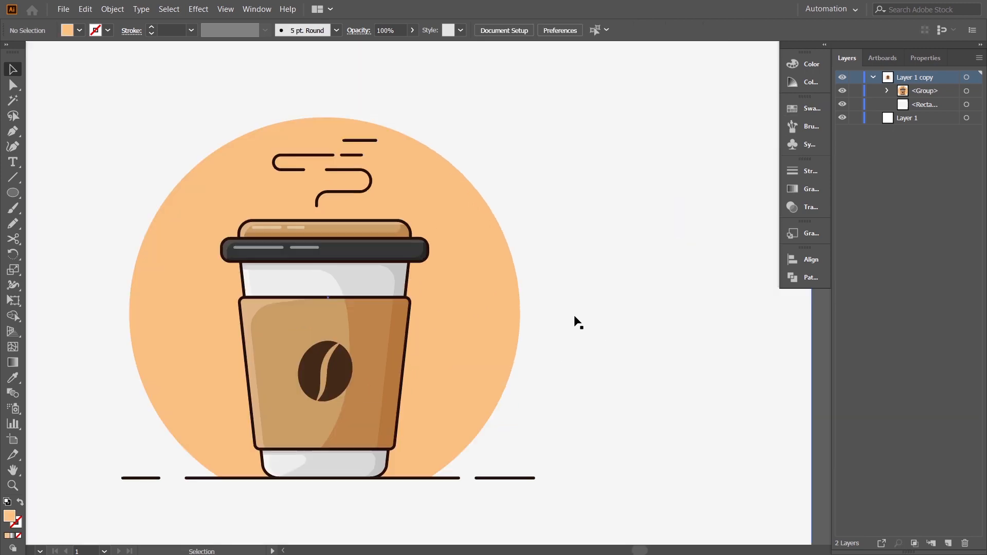
key(ctrl+minus)
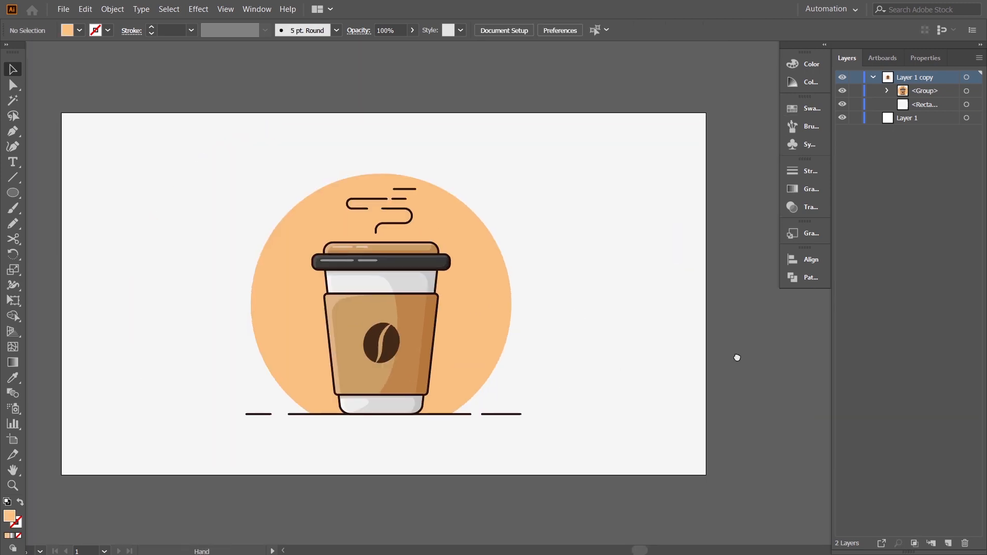